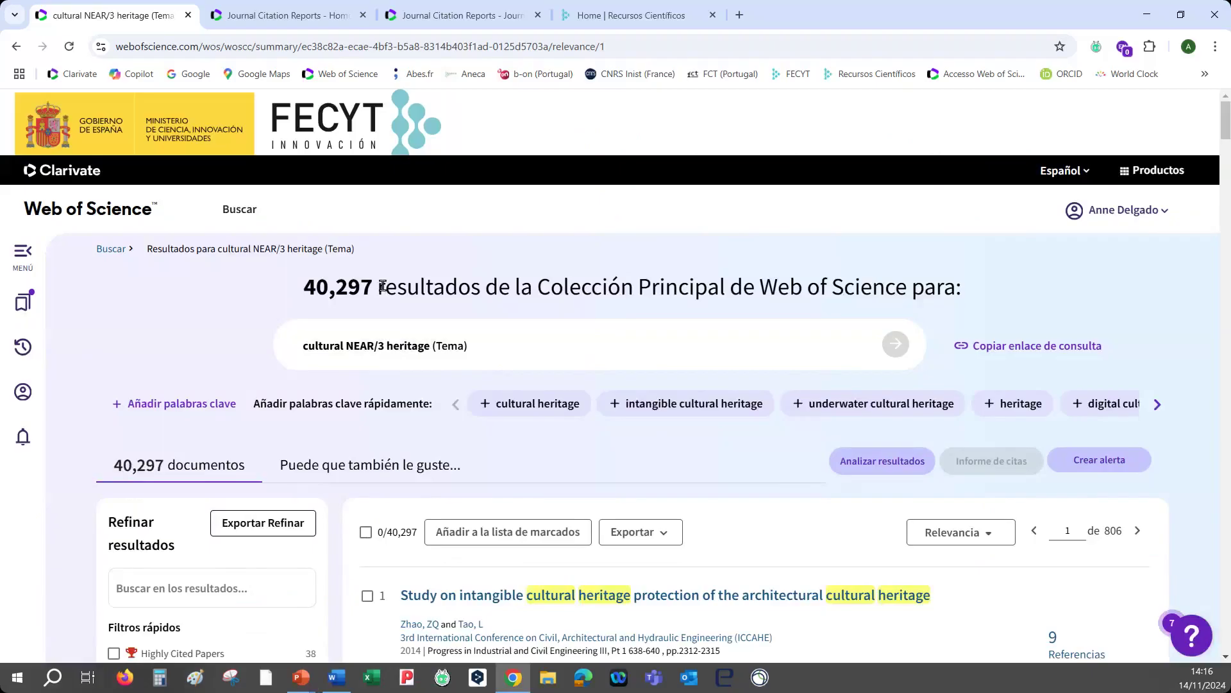
# Step: Open the first record on intangible cultural heritage protection, review its highlighted title, abstract and keywords, and return to the results list
pyautogui.scroll(-1, 583, 368)
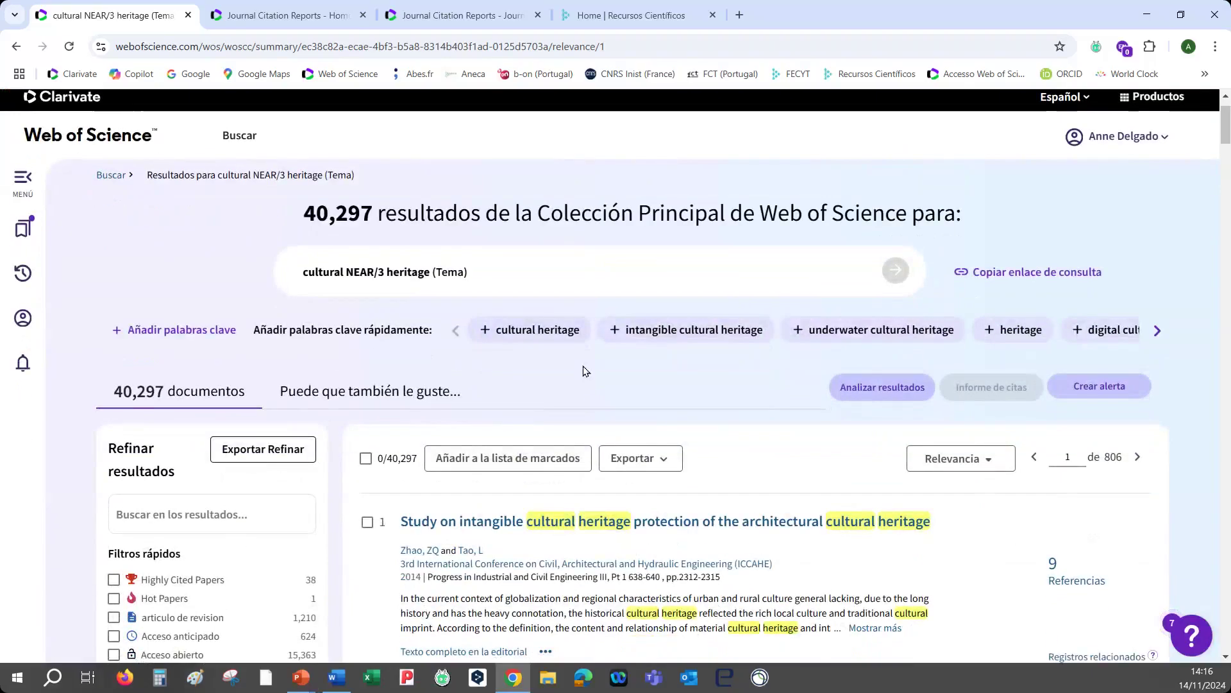
pyautogui.scroll(-1, 583, 370)
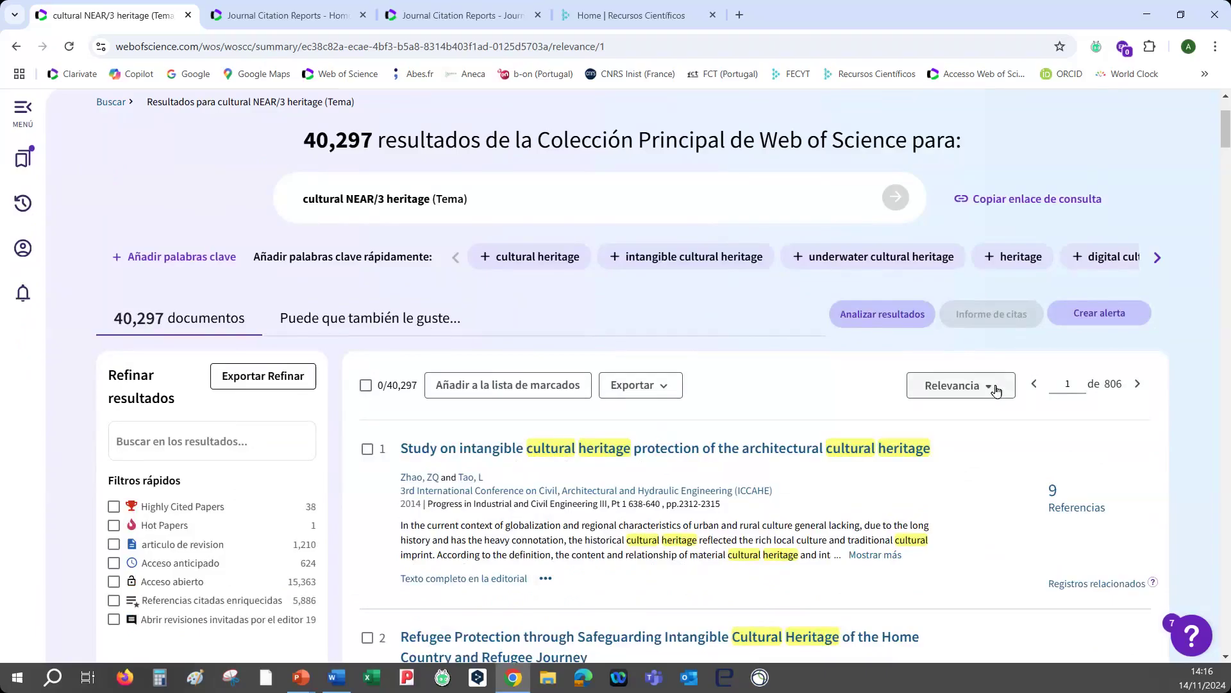
pyautogui.scroll(-1, 996, 390)
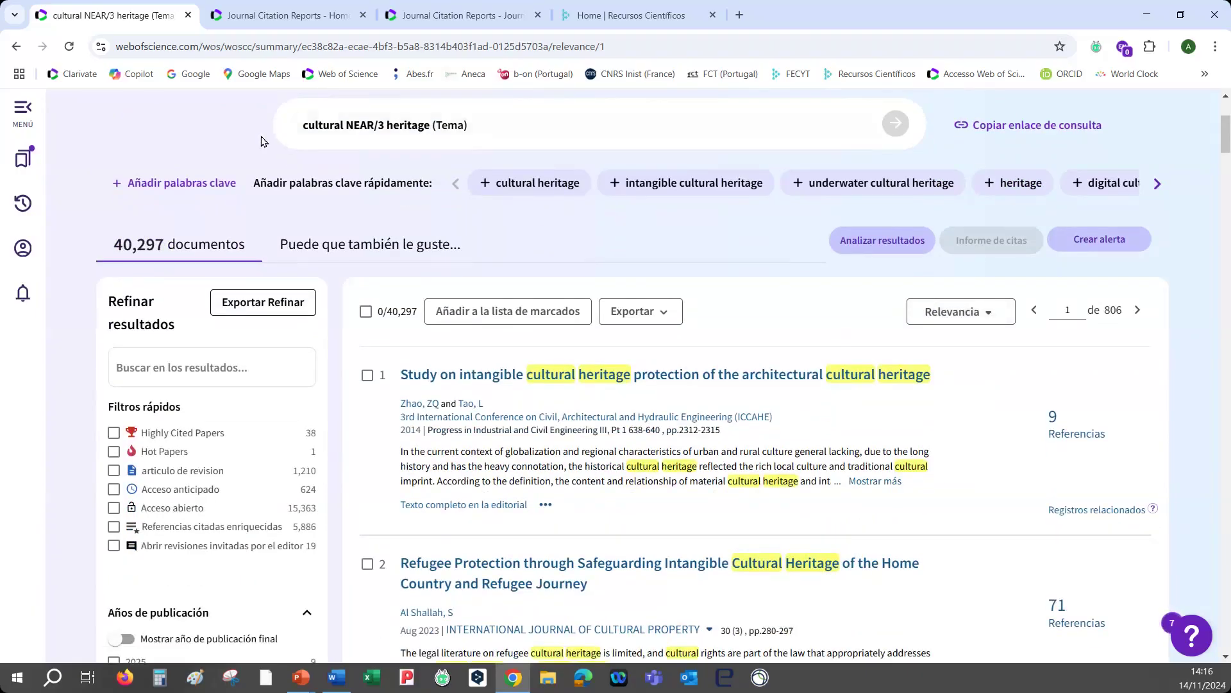
pyautogui.click(855, 380)
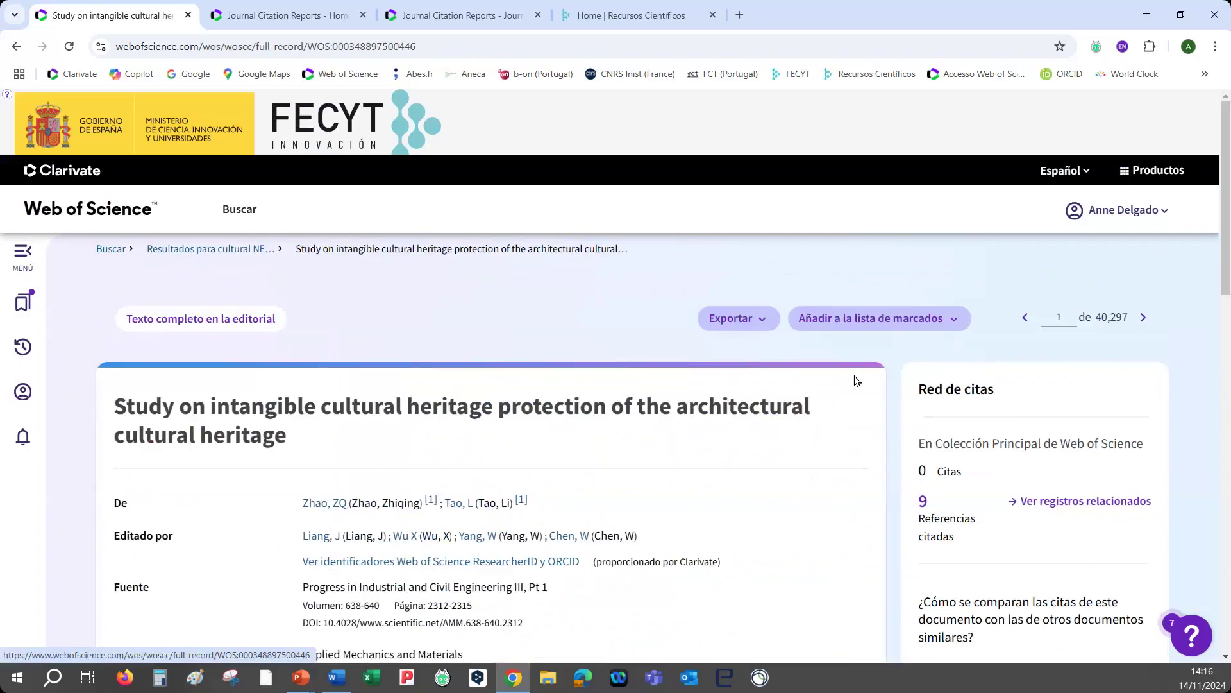
pyautogui.scroll(-2, 769, 346)
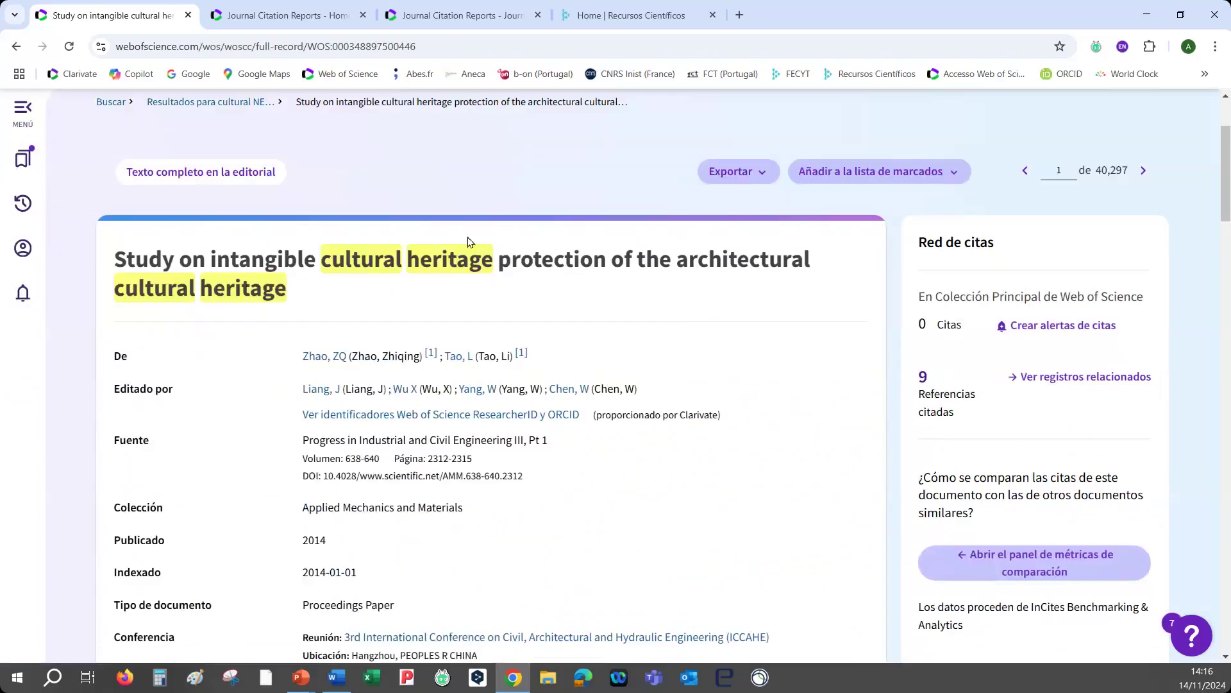
pyautogui.scroll(-5, 685, 478)
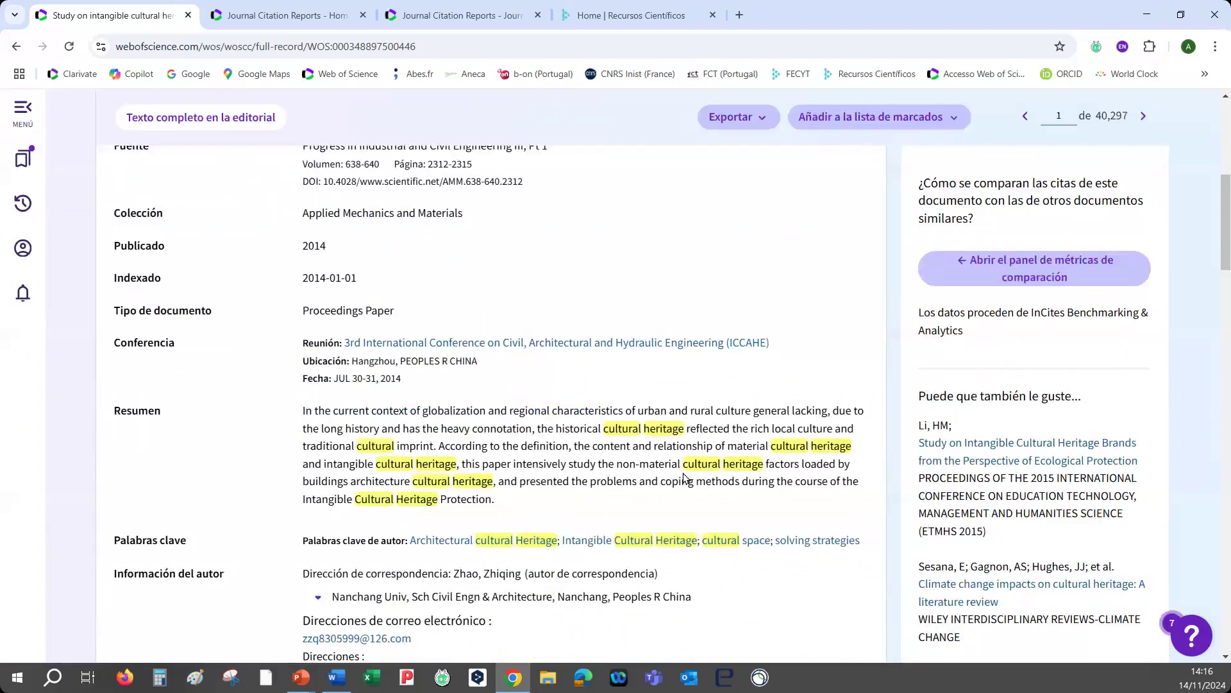
pyautogui.scroll(5, 685, 478)
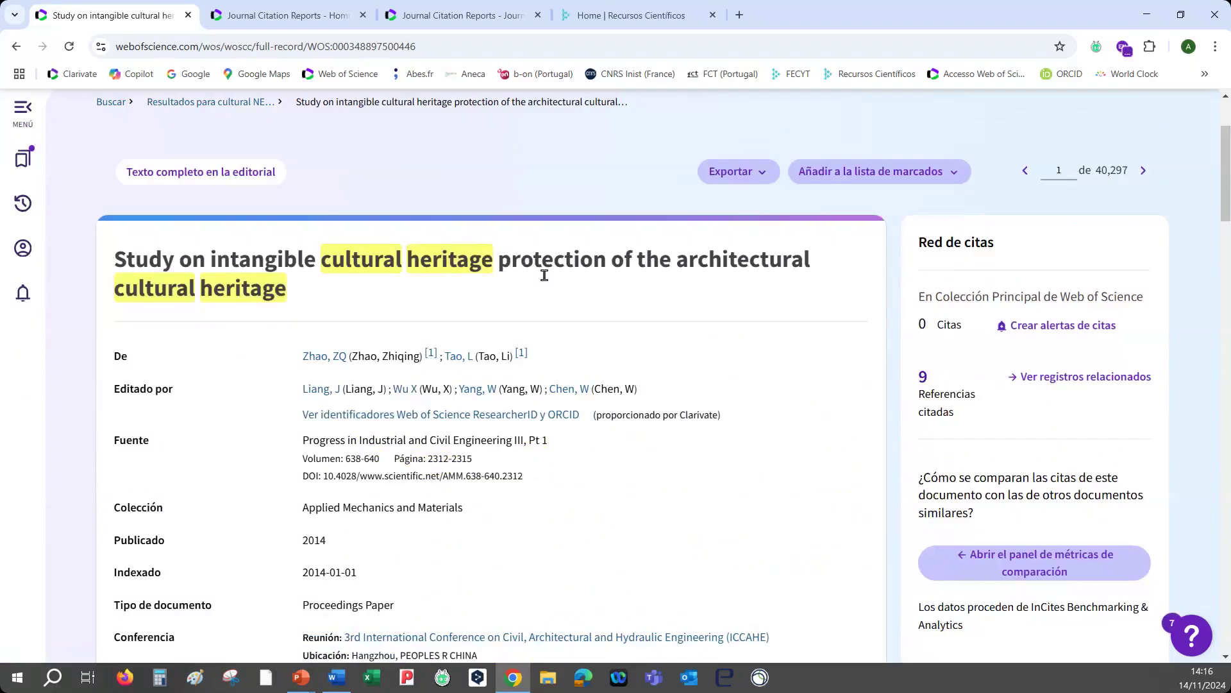
pyautogui.scroll(-6, 545, 275)
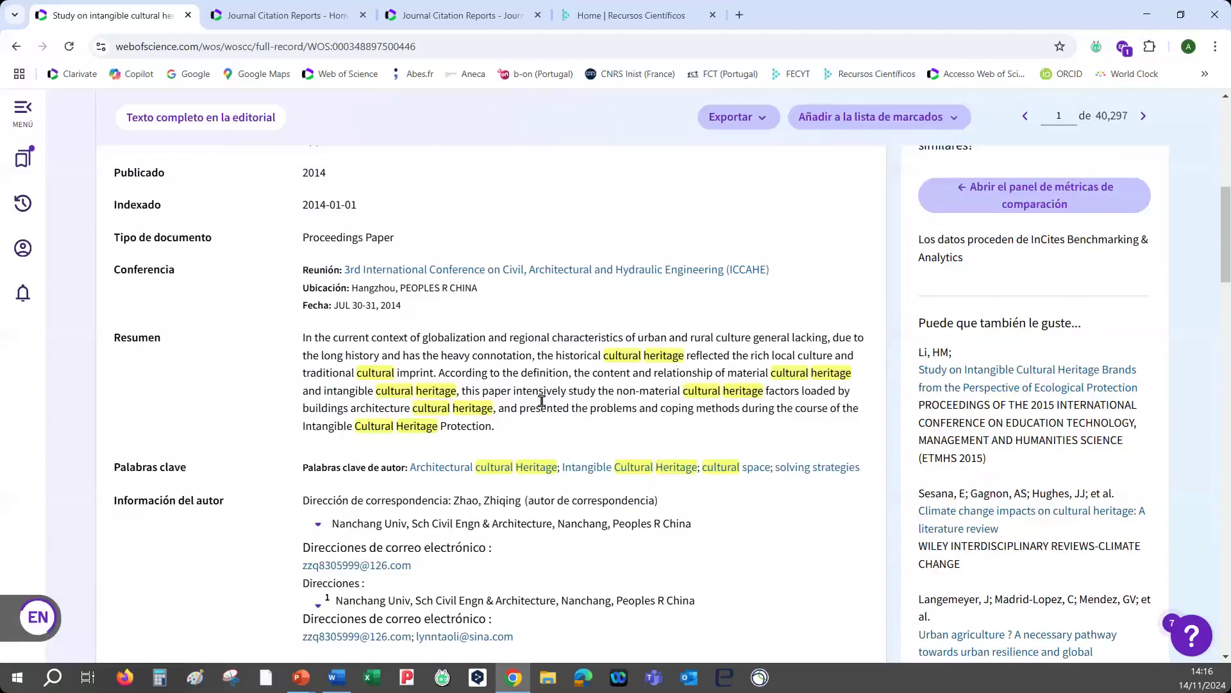
pyautogui.scroll(6, 542, 401)
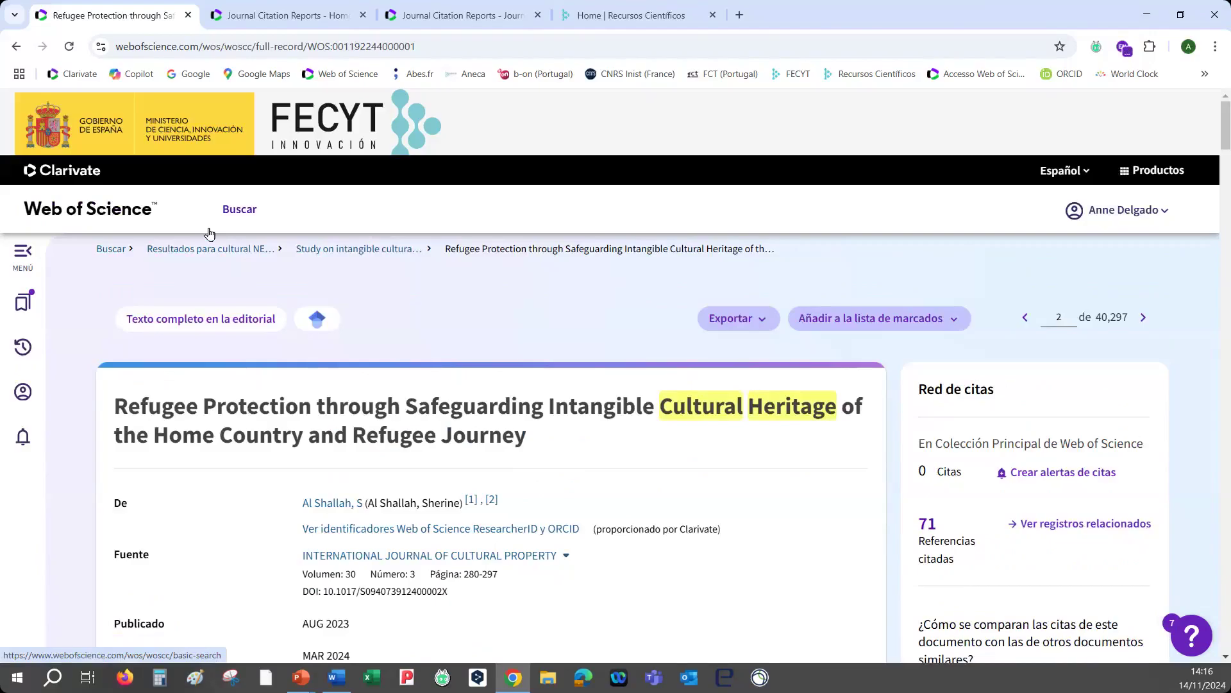
pyautogui.click(211, 248)
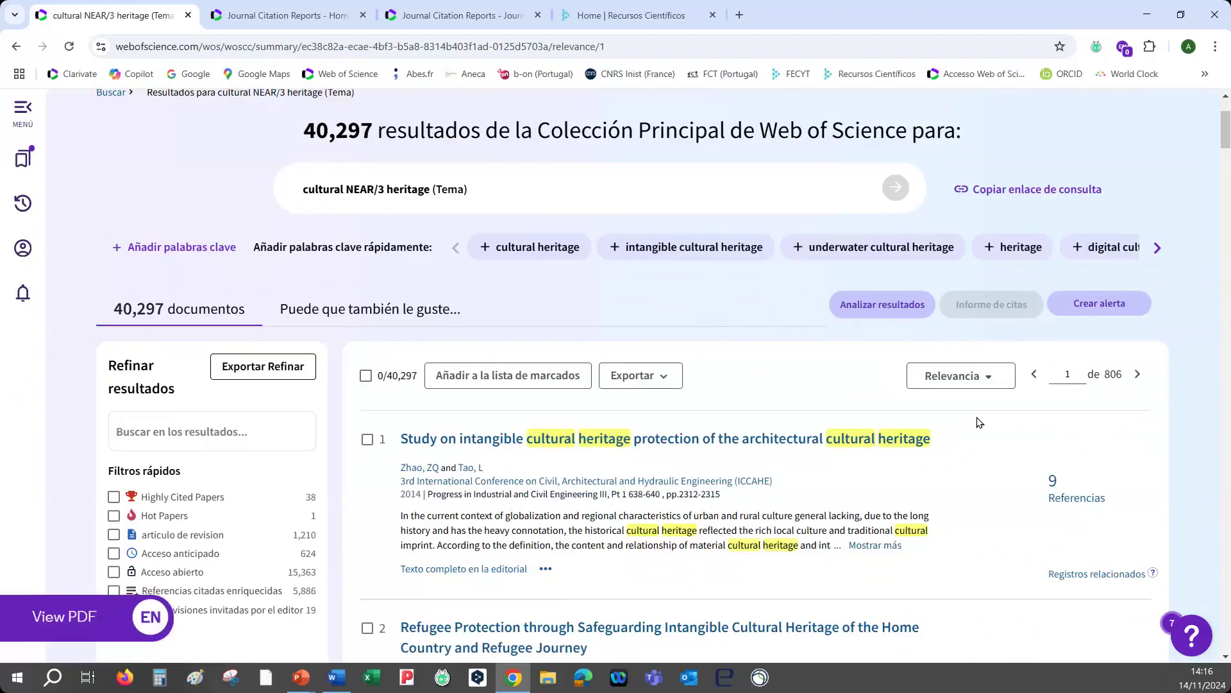
# Step: Sort the results by Añadidos recientemente, look over the listing, and restore the Relevancia order
pyautogui.click(960, 375)
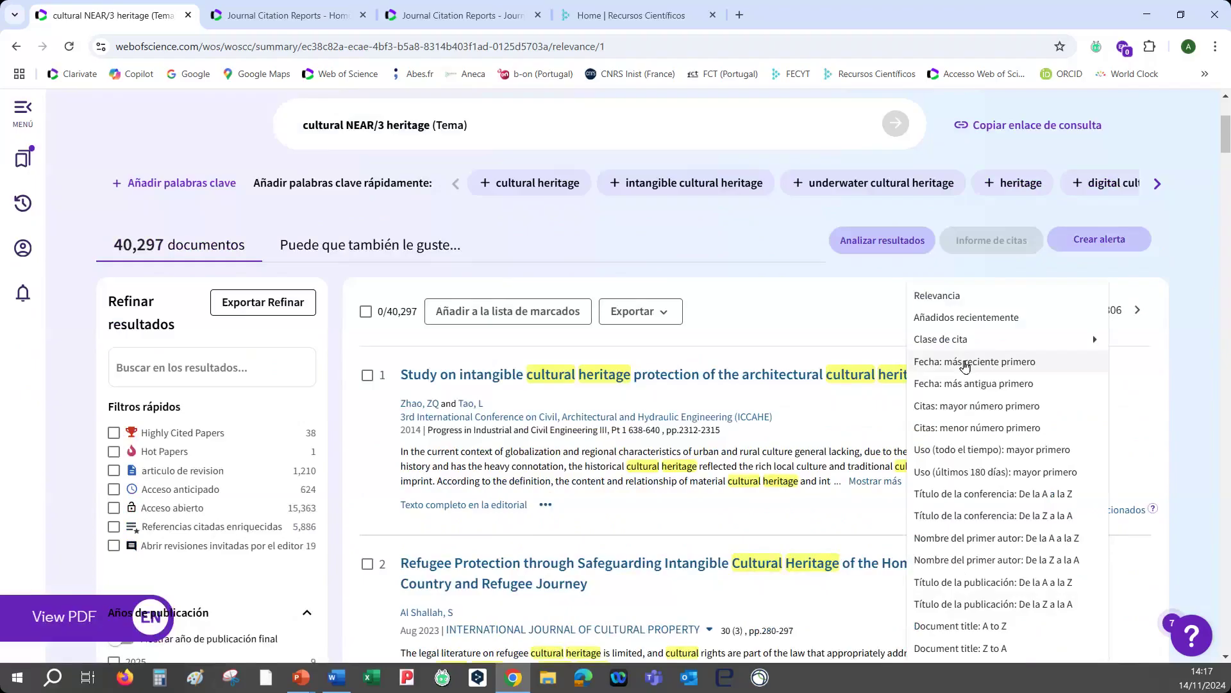
pyautogui.click(966, 317)
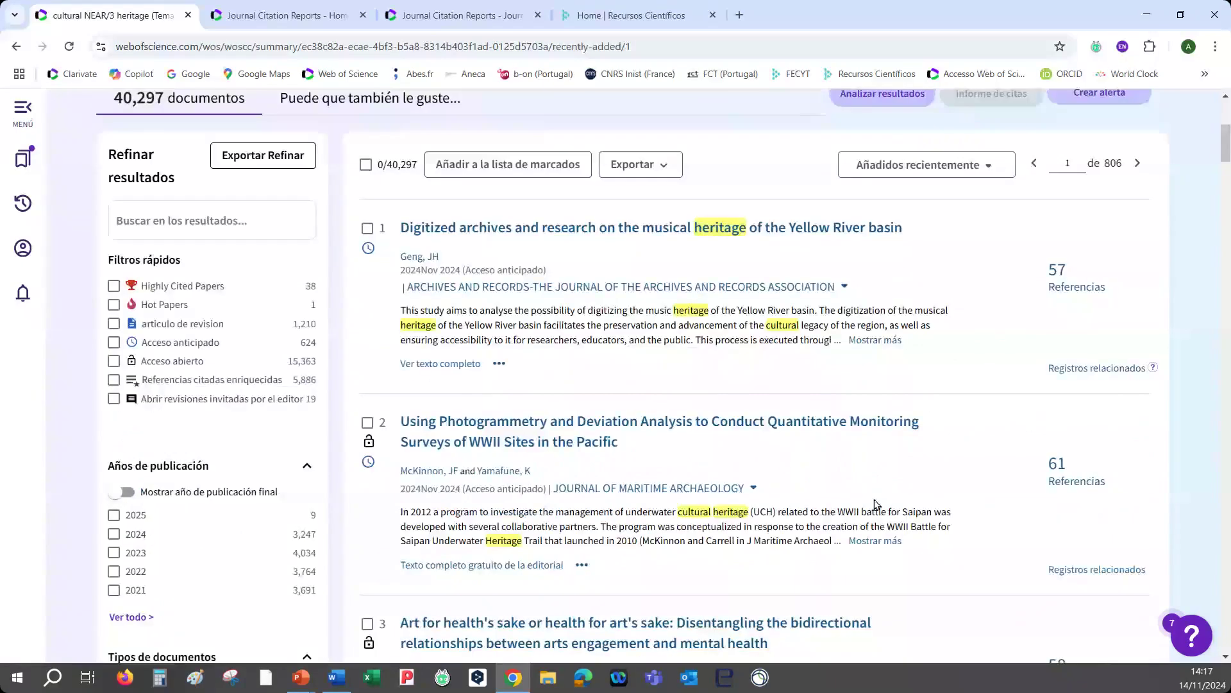
pyautogui.scroll(2, 876, 503)
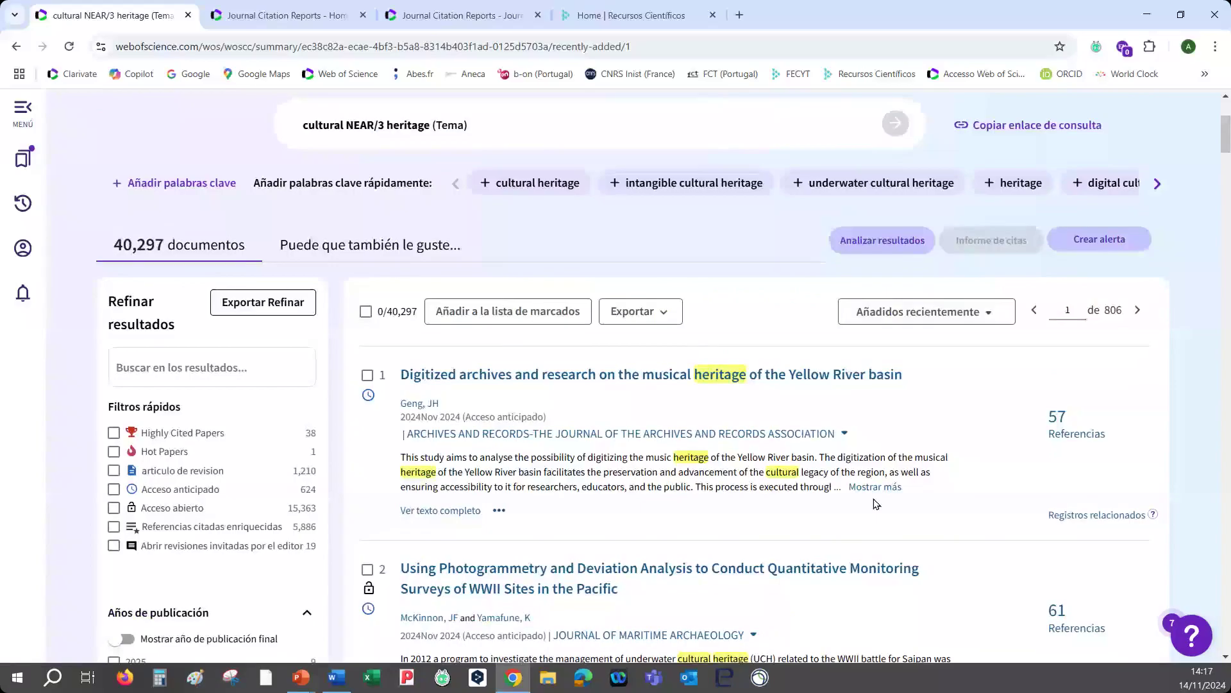
pyautogui.click(919, 312)
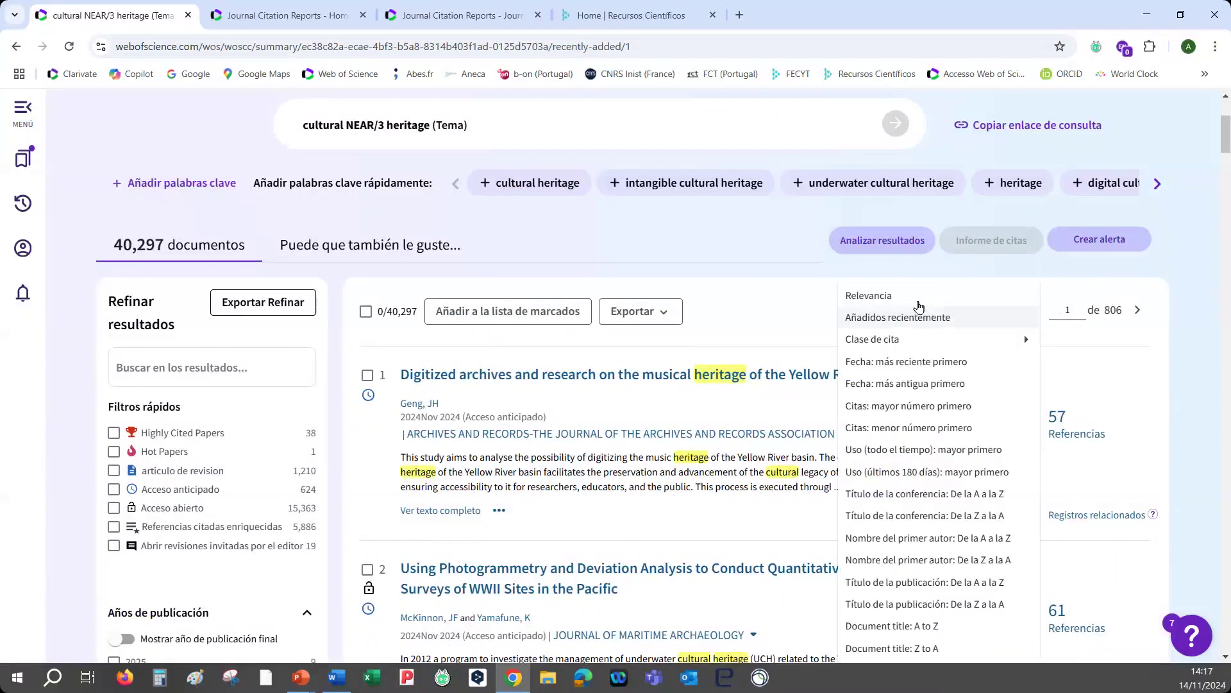
pyautogui.click(917, 297)
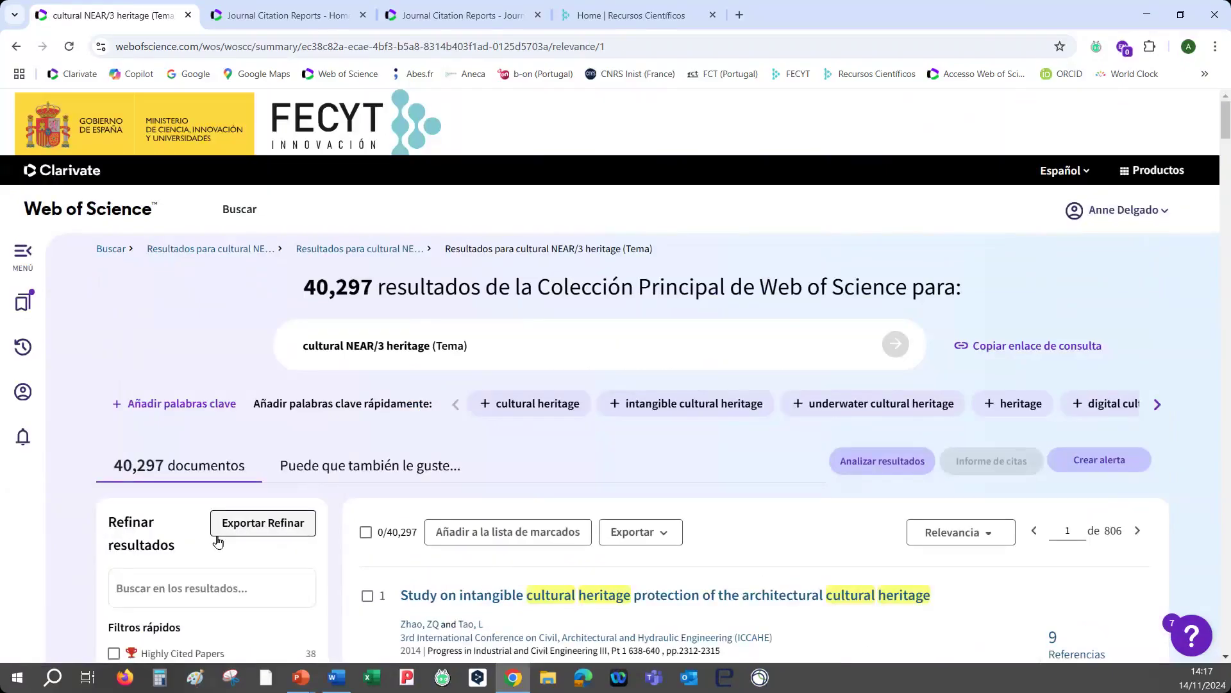
# Step: Exclude records indexed in Science Citation Index Expanded from the results, using the Índice de Web of Science filter
pyautogui.scroll(-3, 218, 542)
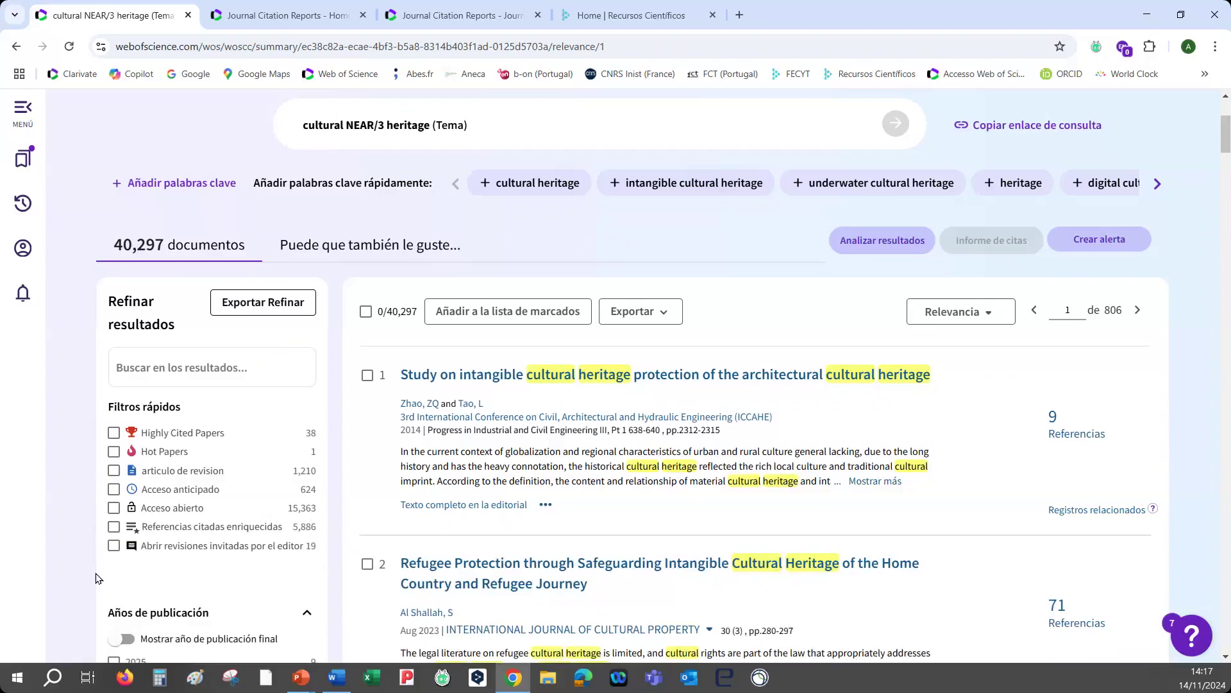
pyautogui.scroll(2, 97, 578)
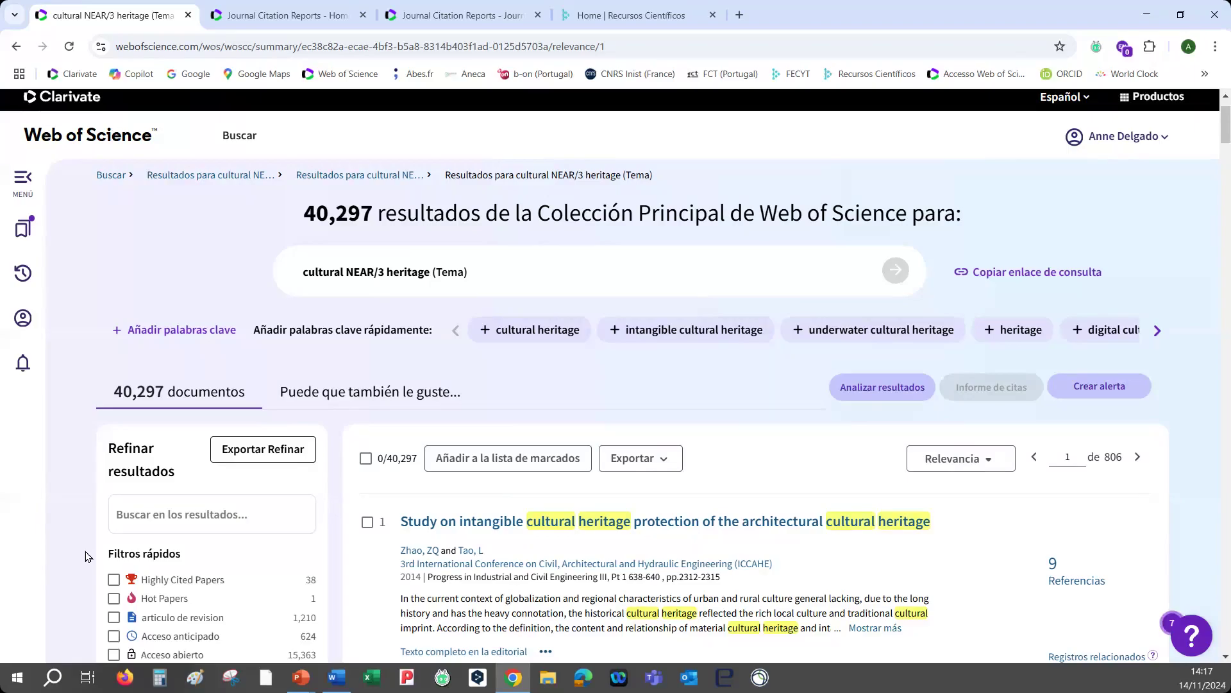
pyautogui.scroll(-1, 88, 556)
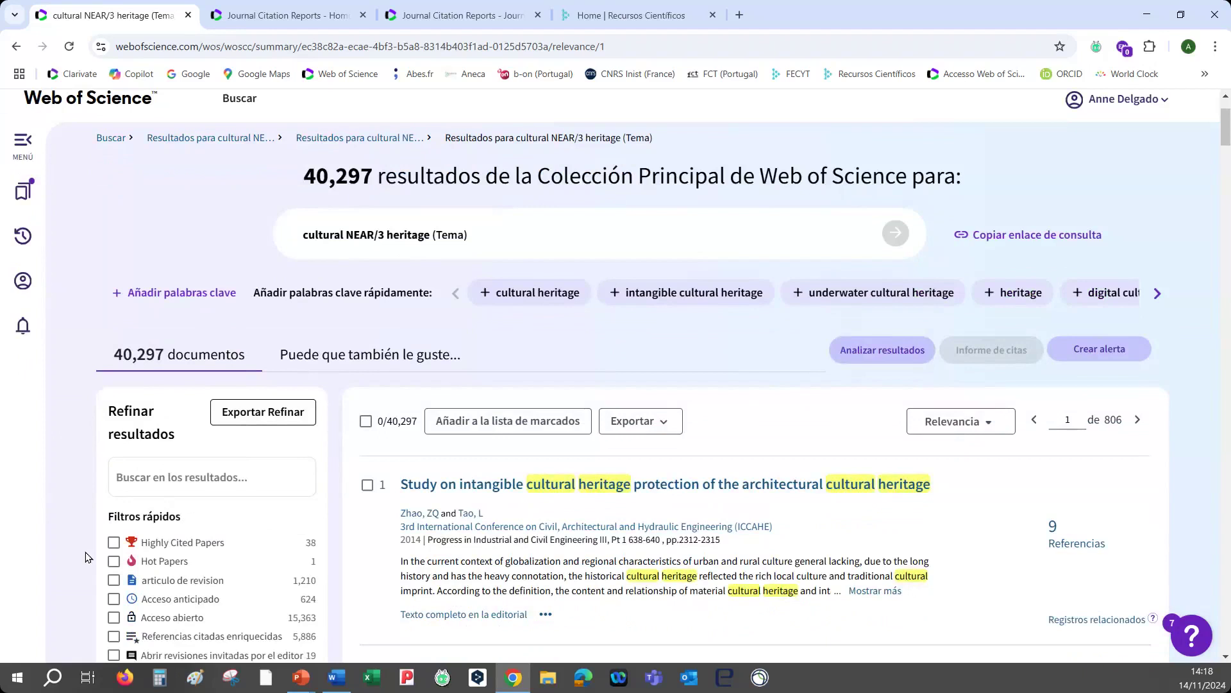
pyautogui.scroll(-10, 87, 556)
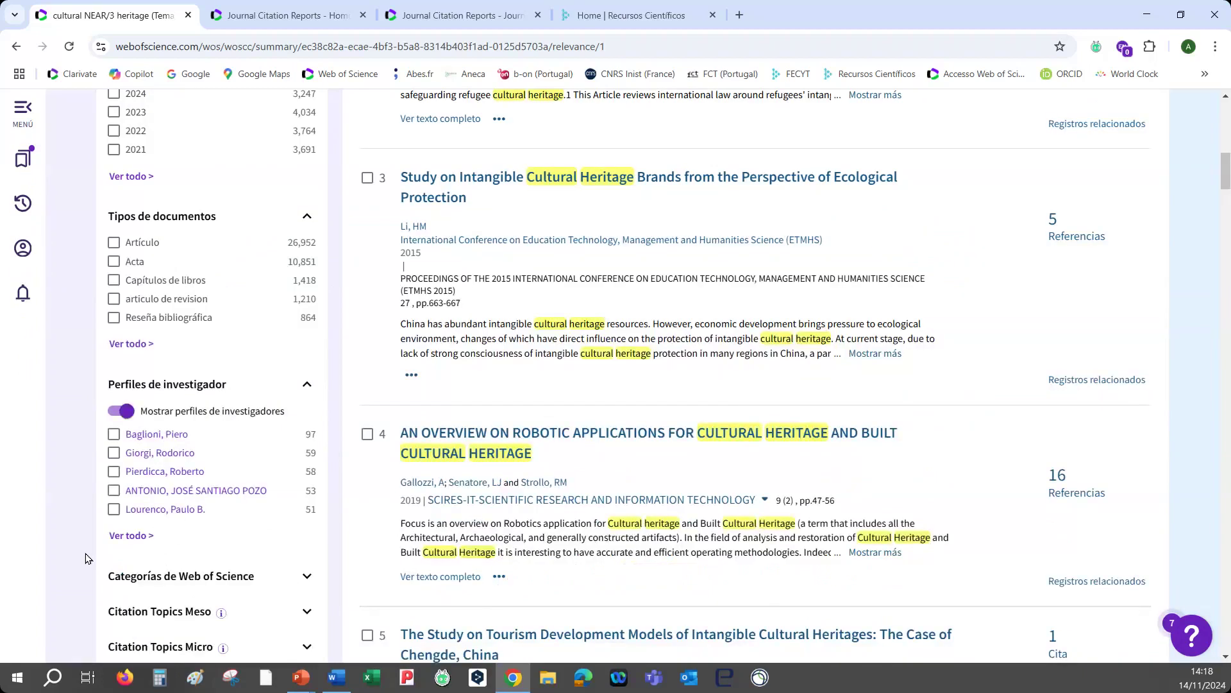
pyautogui.scroll(-4, 195, 467)
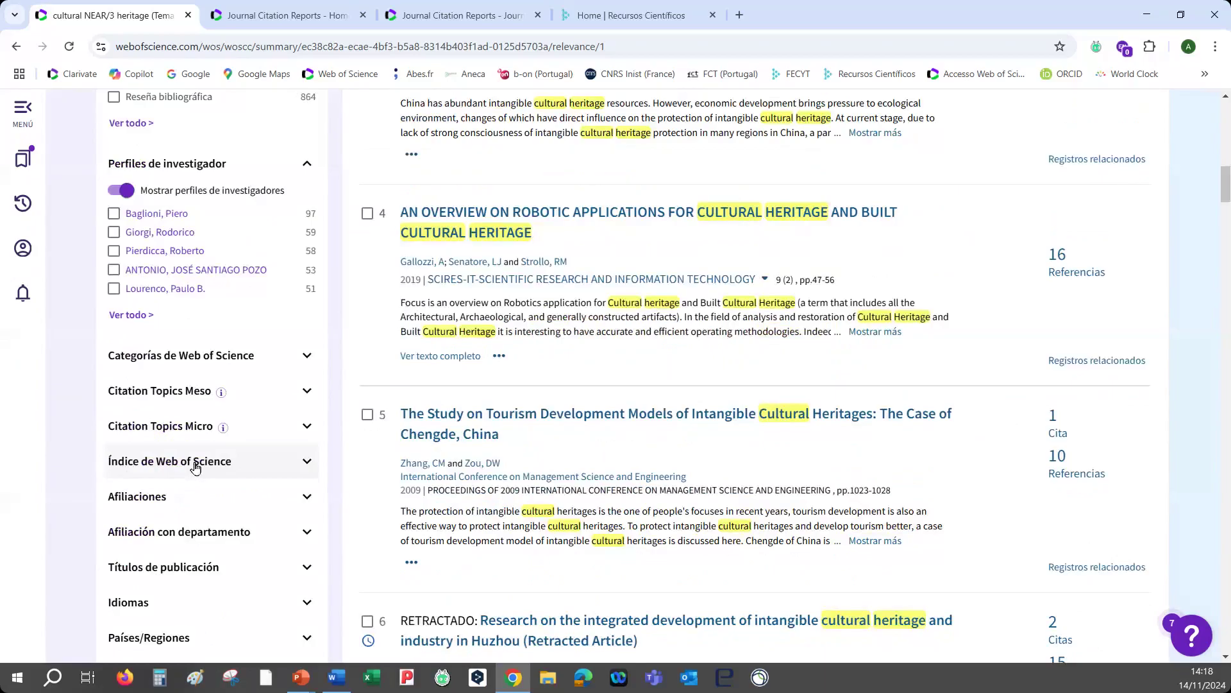
pyautogui.click(196, 461)
pyautogui.scroll(-1, 195, 468)
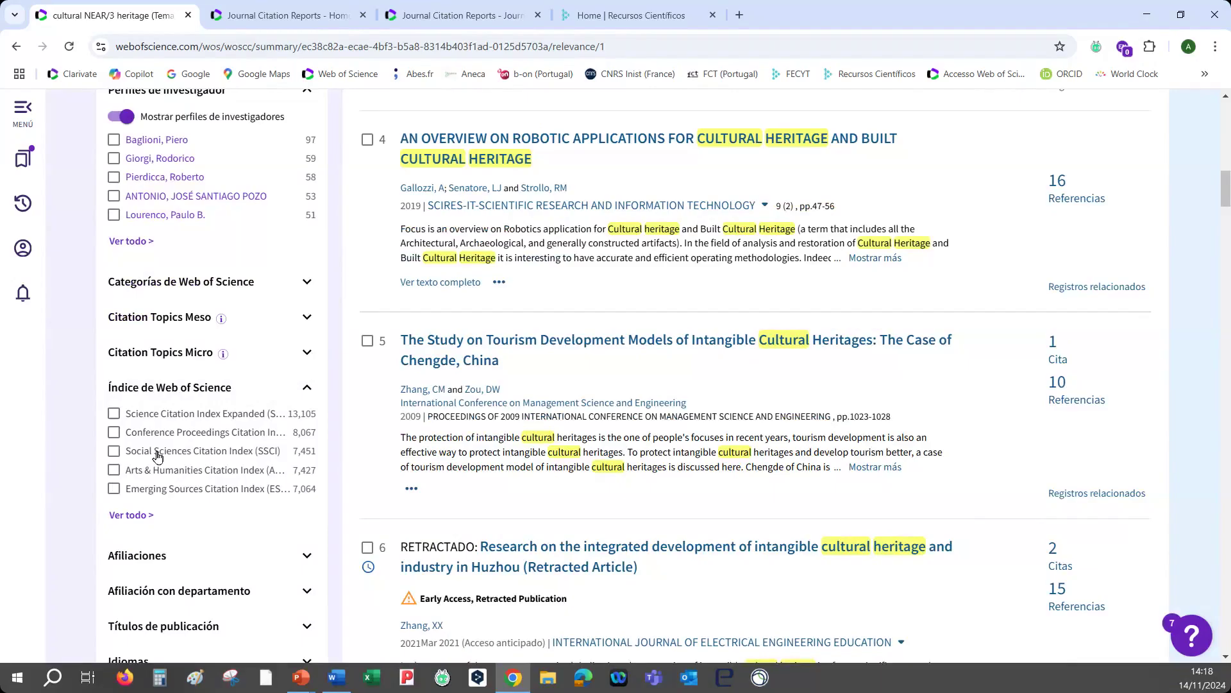
pyautogui.click(114, 413)
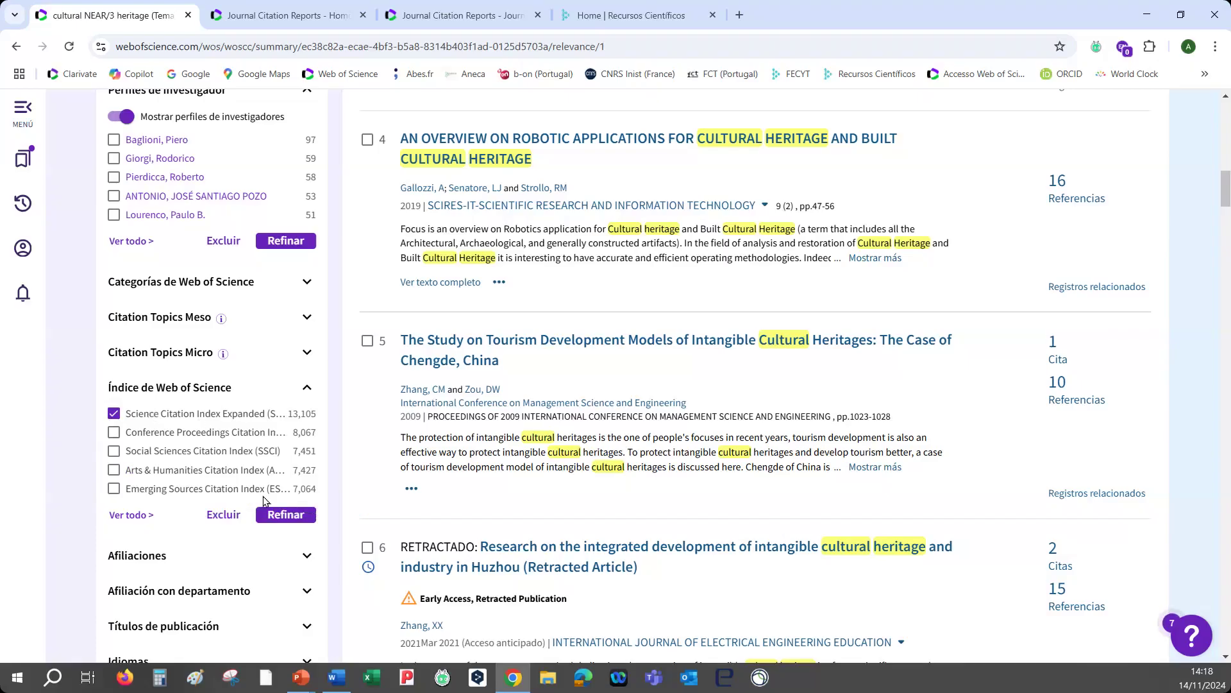
pyautogui.click(217, 515)
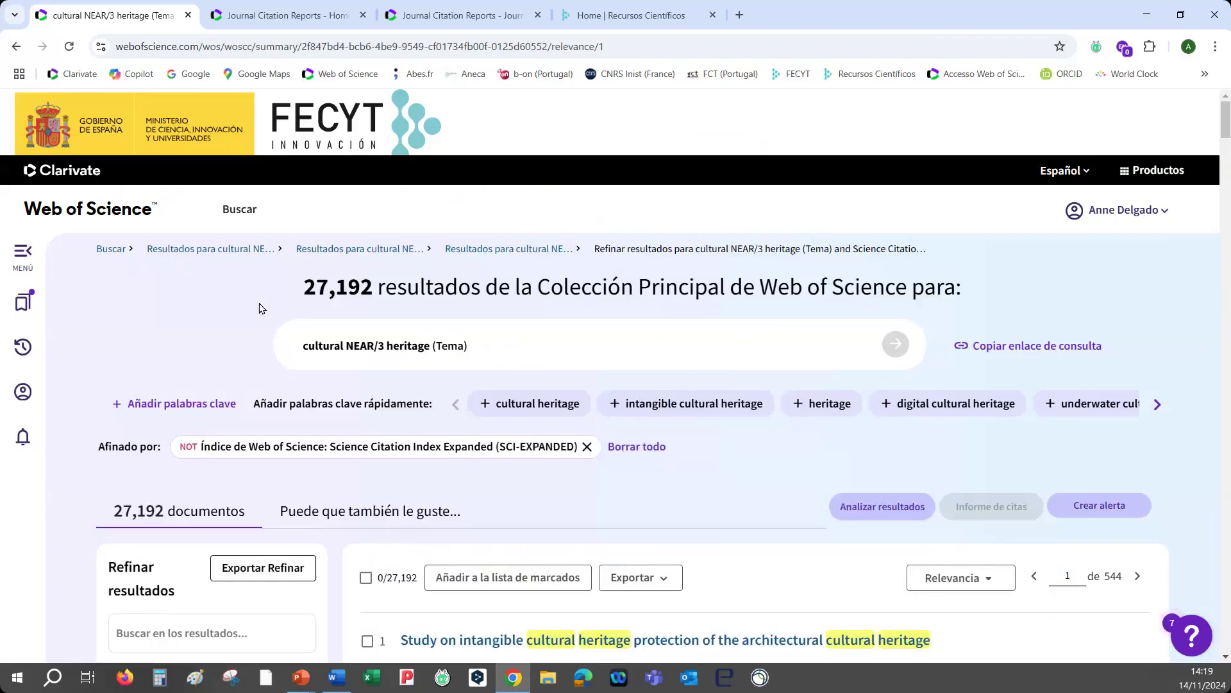
# Step: Show the complete list of Categorías de Web of Science for the refined results and look through it
pyautogui.scroll(-8, 260, 308)
pyautogui.scroll(-1, 266, 327)
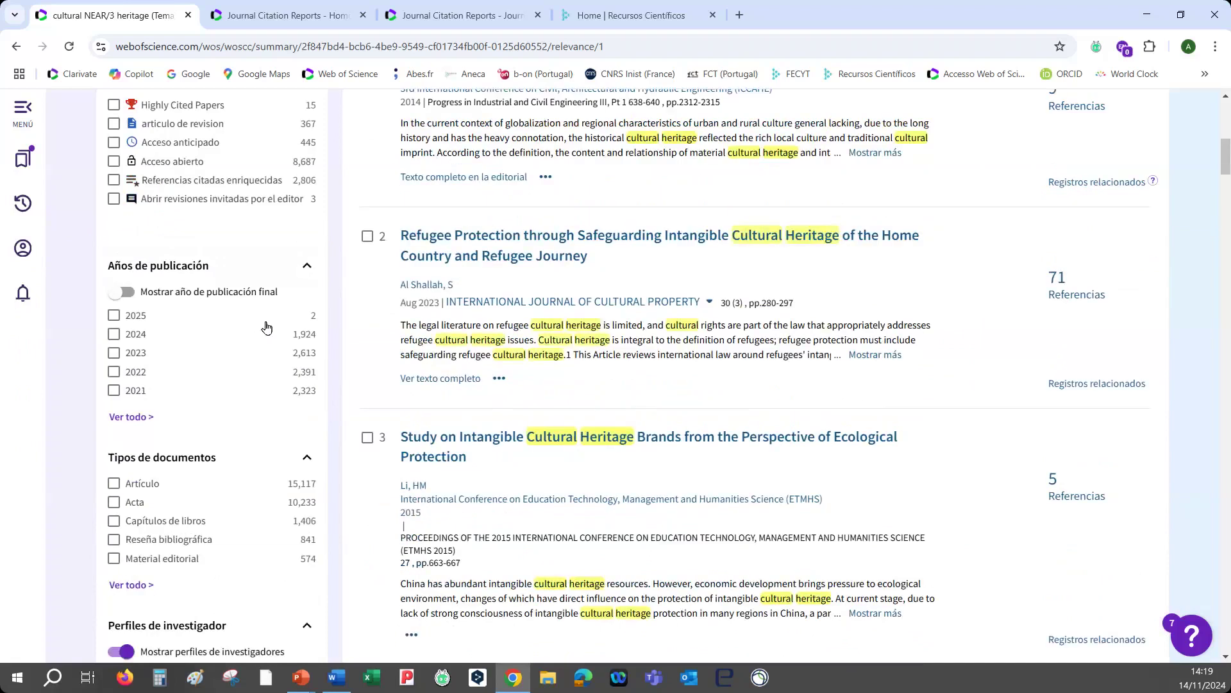
pyautogui.scroll(-8, 266, 327)
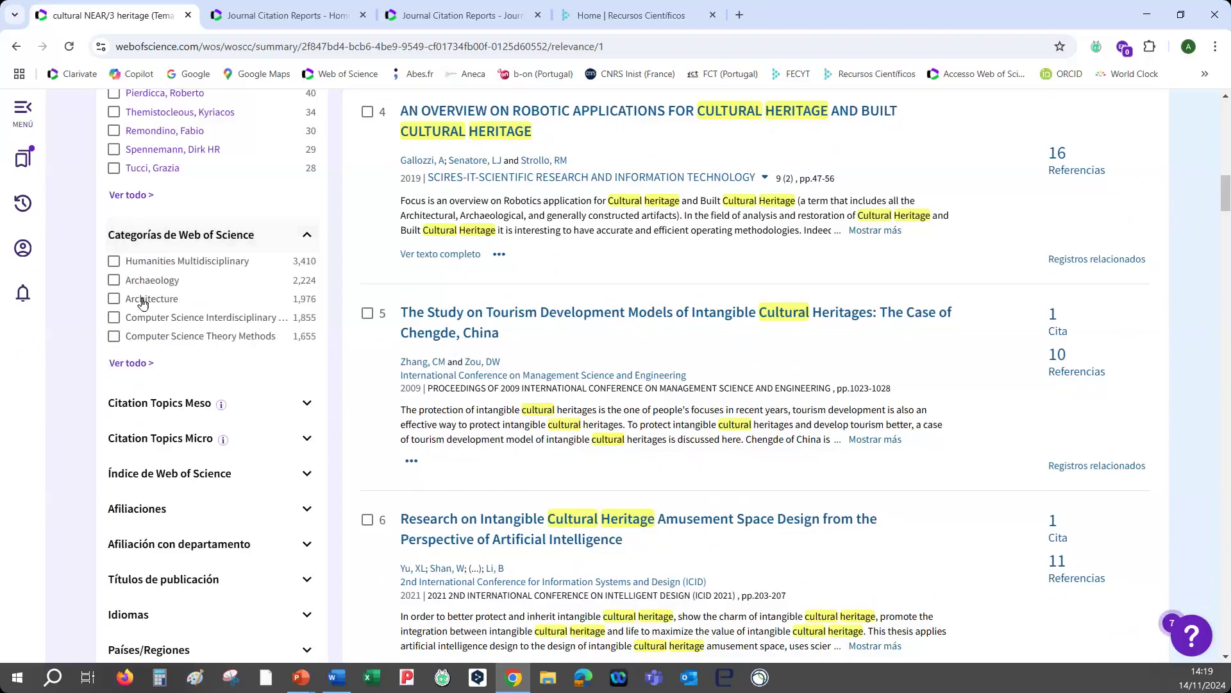
pyautogui.click(132, 363)
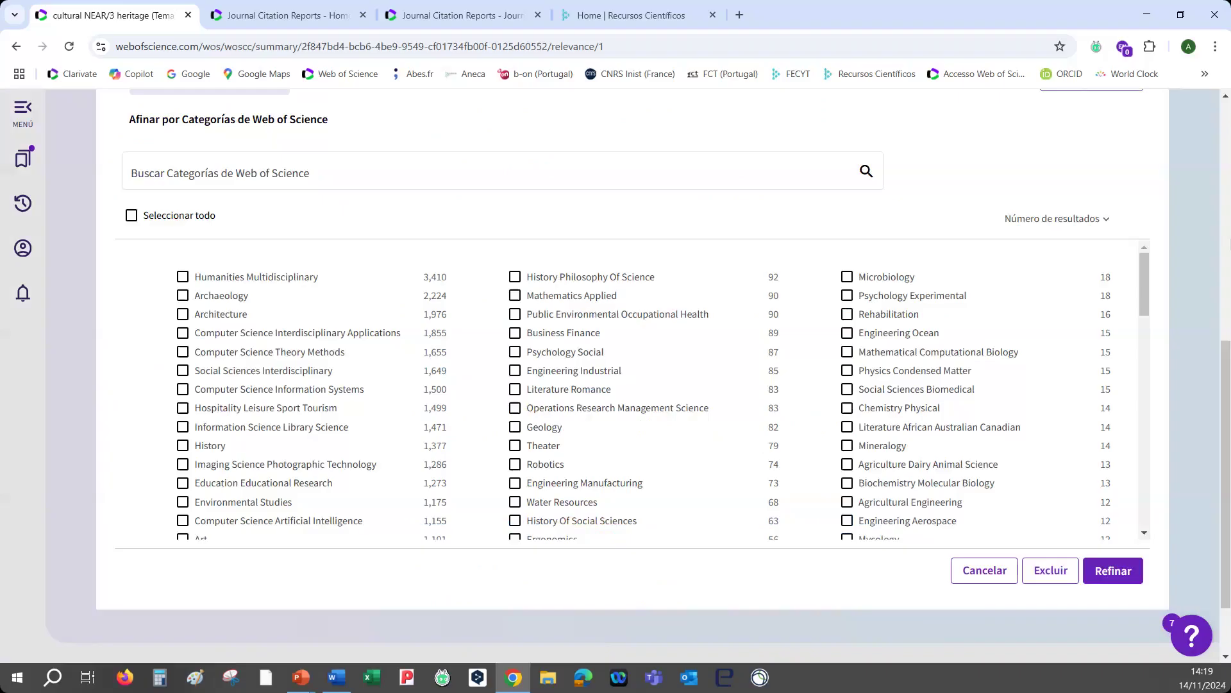
pyautogui.click(1145, 499)
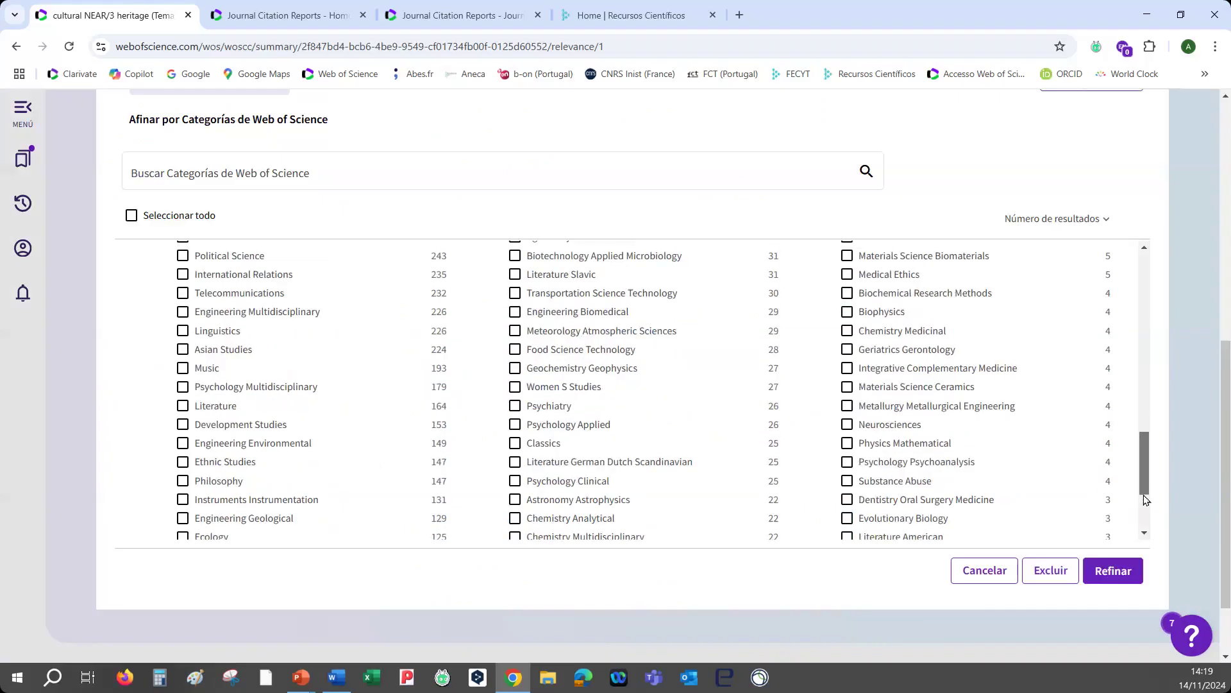
pyautogui.moveTo(1146, 499); pyautogui.dragTo(187, 286)
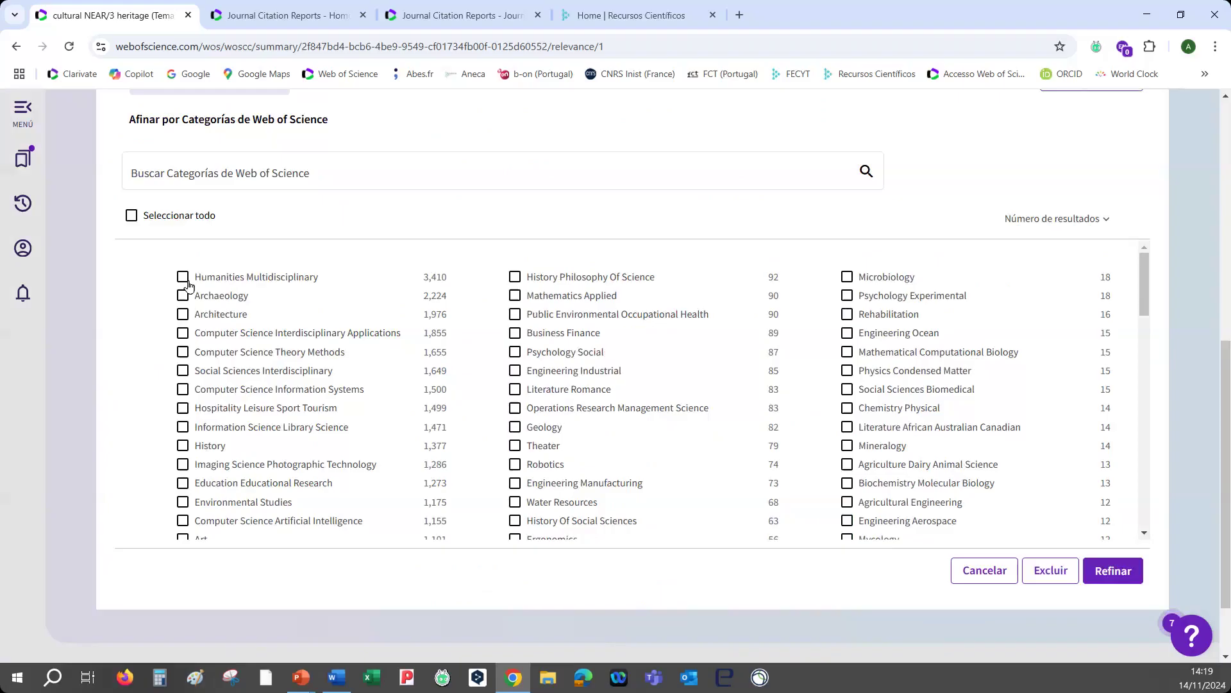
pyautogui.click(184, 279)
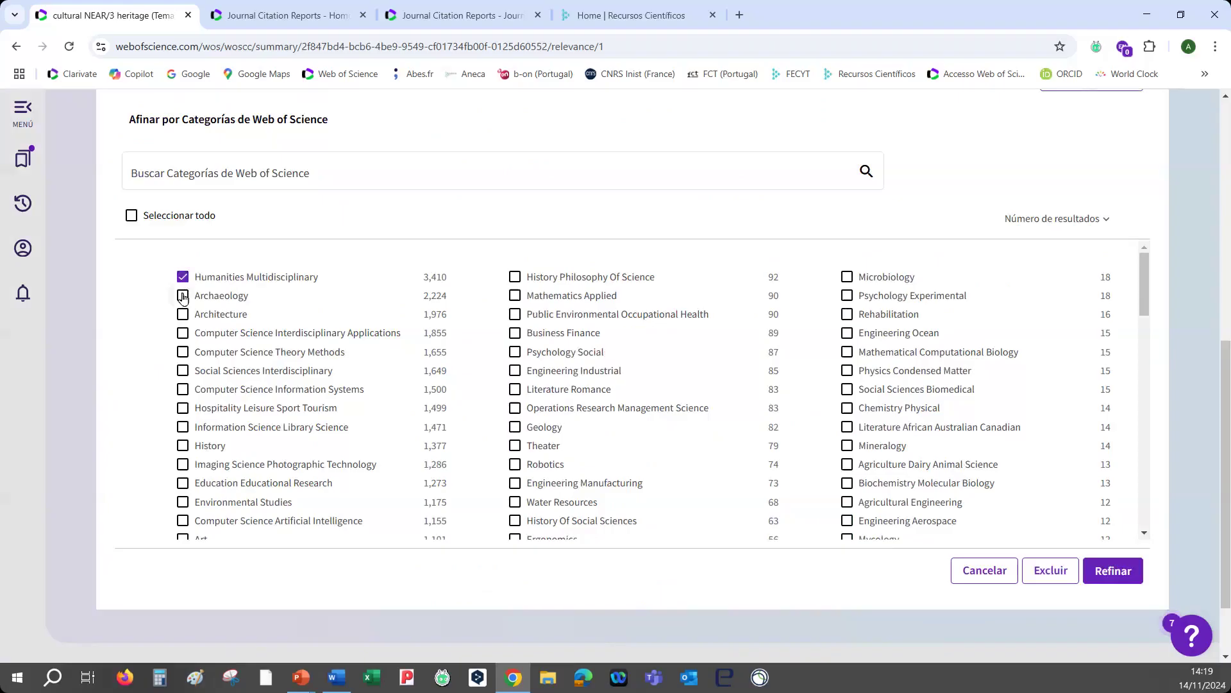
pyautogui.click(183, 295)
pyautogui.click(183, 314)
pyautogui.click(183, 314)
pyautogui.click(182, 295)
pyautogui.click(183, 276)
# Step: Exclude the Computer Science categories Interdisciplinary Applications, Theory Methods, Information Systems and Artificial Intelligence from the results
pyautogui.click(183, 333)
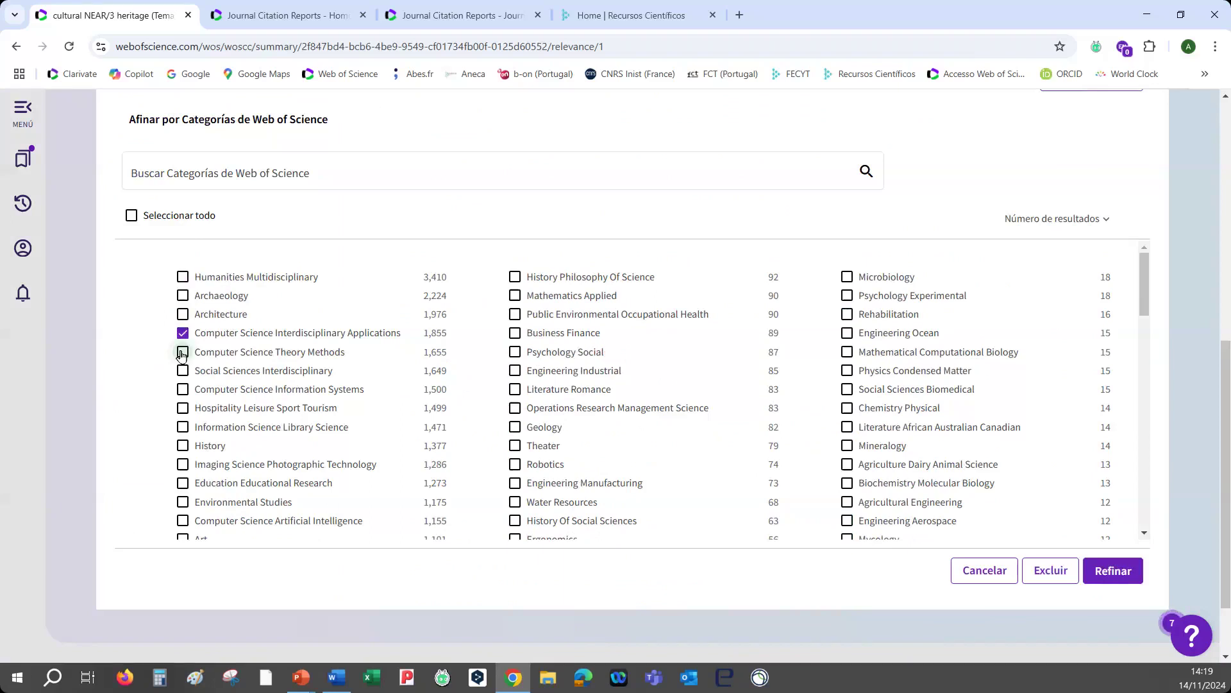
pyautogui.click(182, 352)
pyautogui.click(183, 389)
pyautogui.click(182, 523)
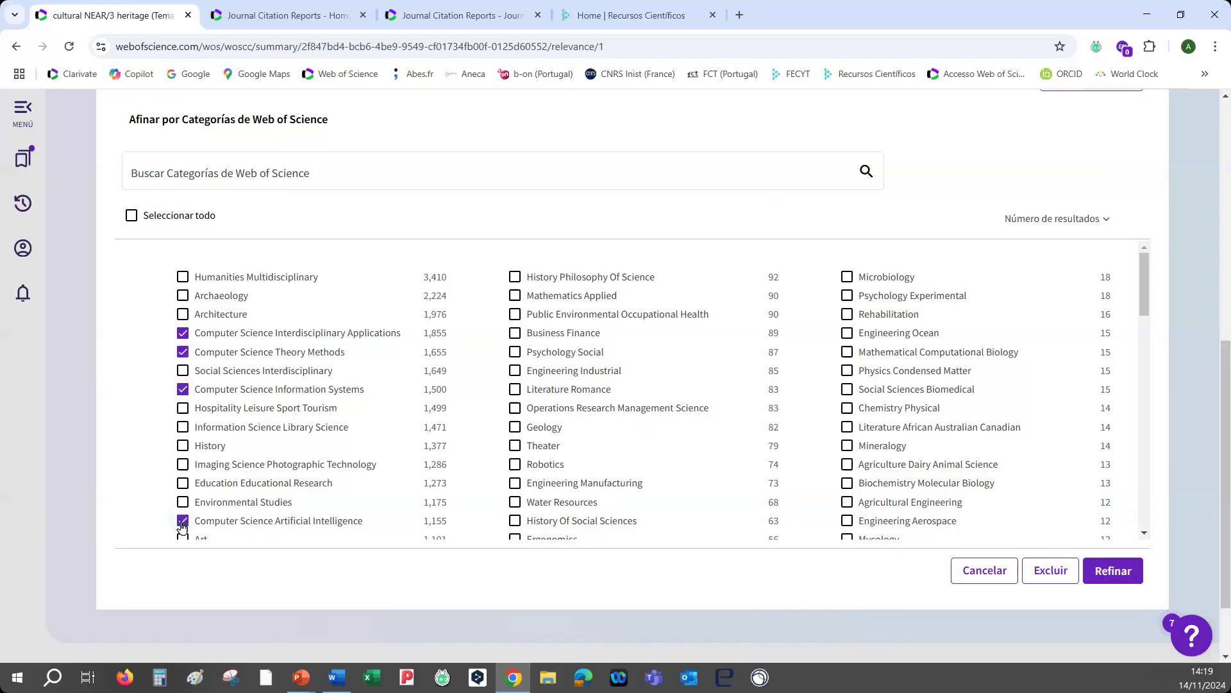
pyautogui.click(1053, 571)
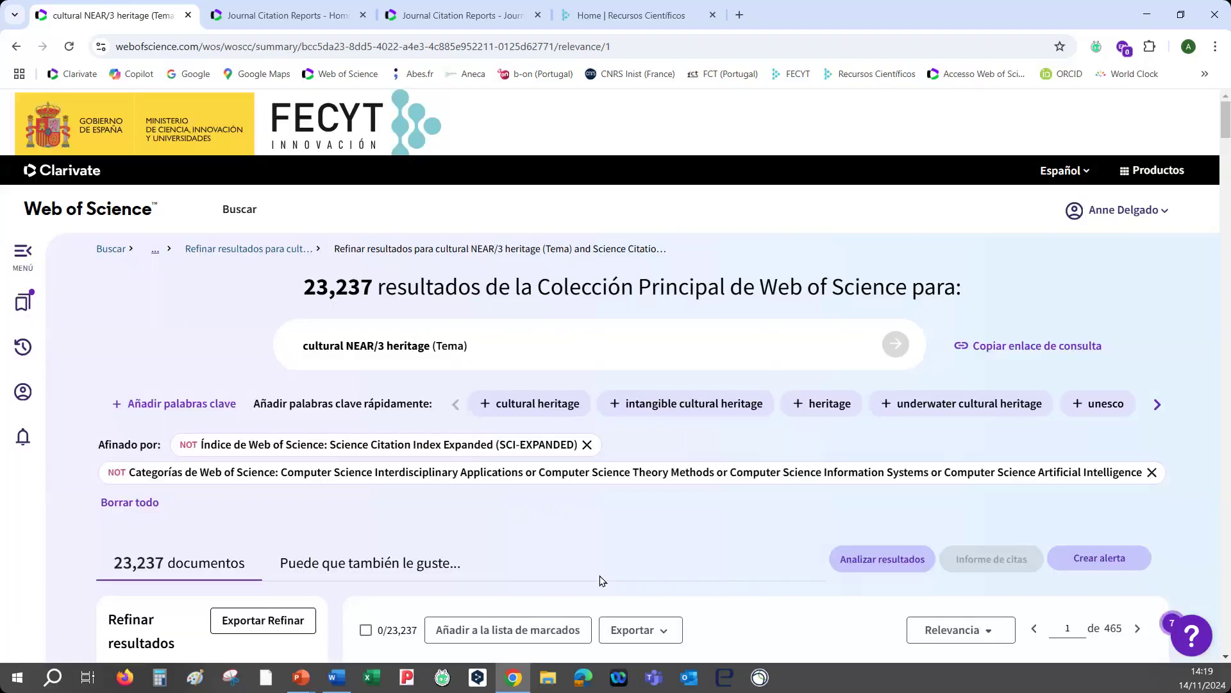
pyautogui.scroll(-10, 602, 580)
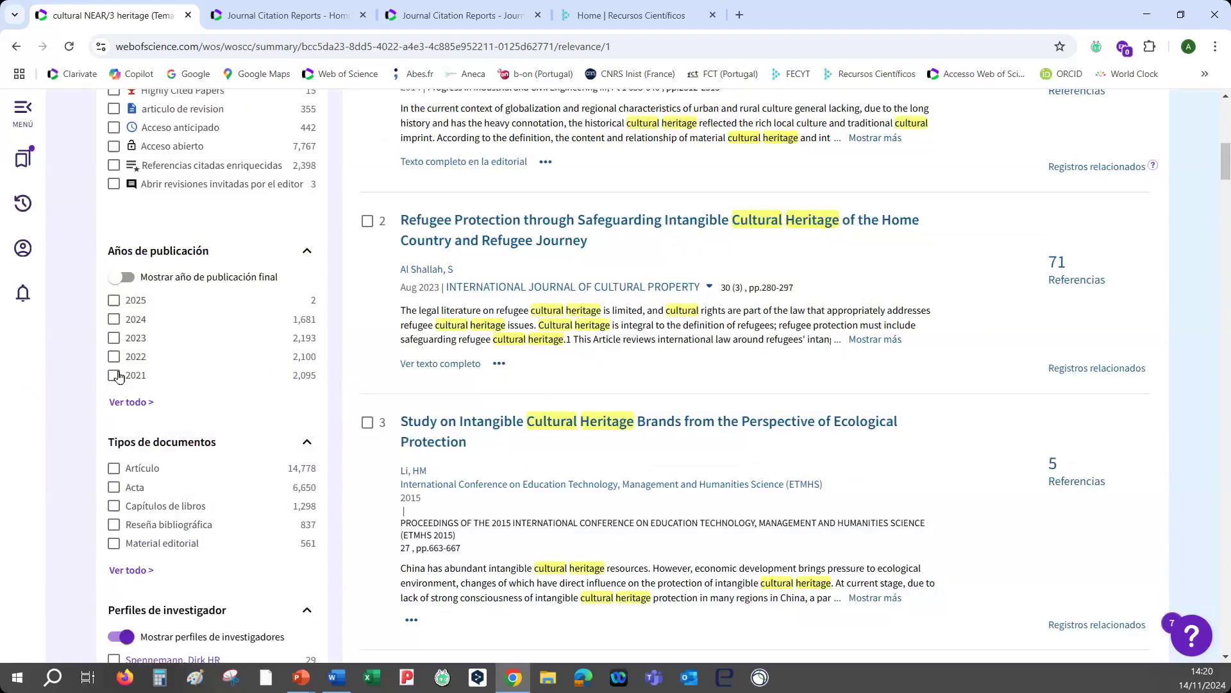
pyautogui.click(114, 338)
pyautogui.click(114, 318)
pyautogui.click(113, 300)
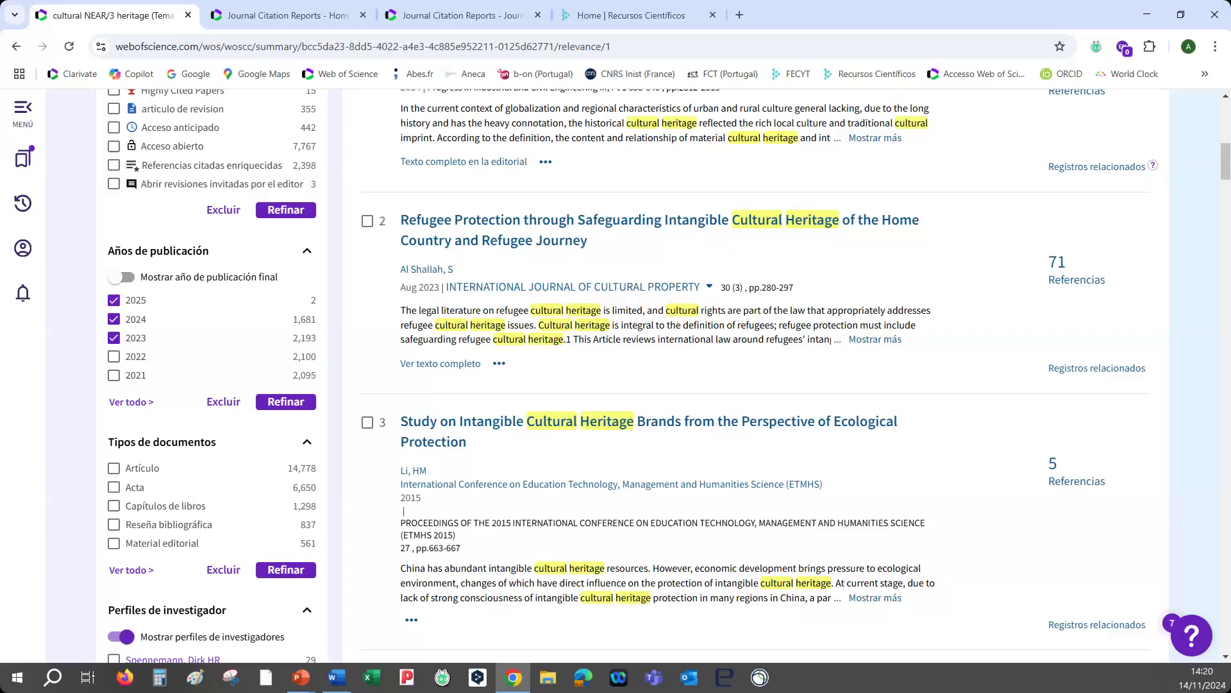
pyautogui.click(114, 337)
pyautogui.click(114, 319)
pyautogui.click(114, 299)
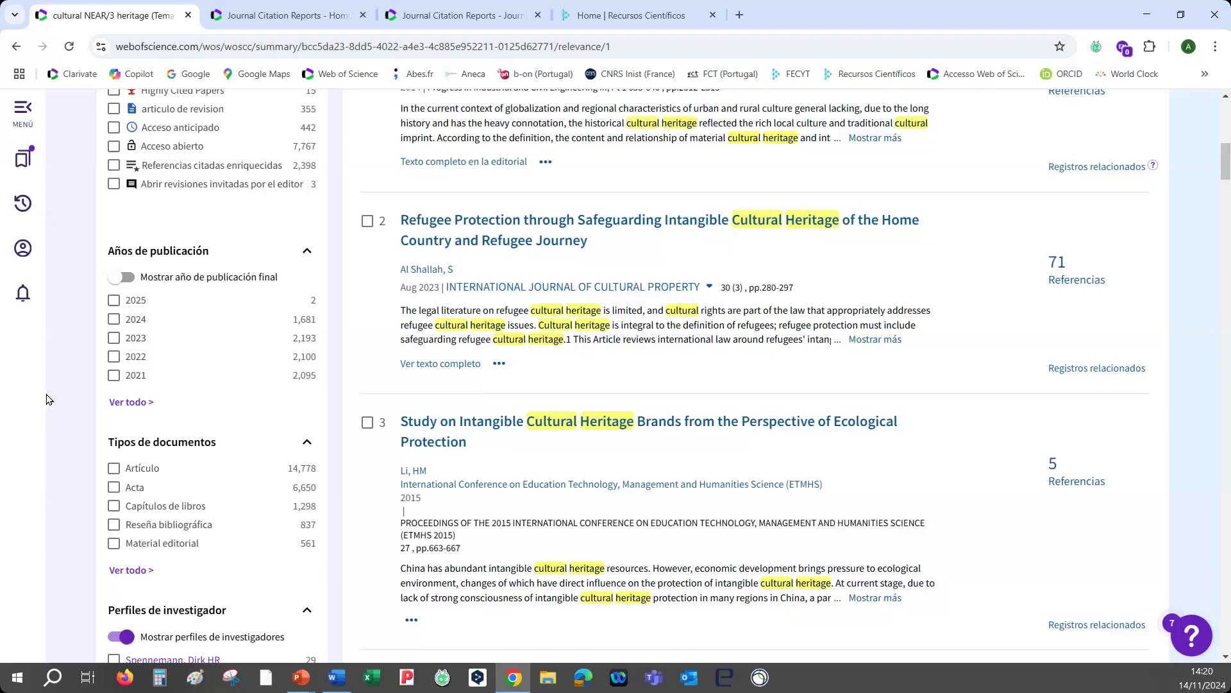
# Step: Refine the results to Spanish-language documents, choosing Spanish from the complete Idiomas filter list
pyautogui.scroll(-10, 260, 385)
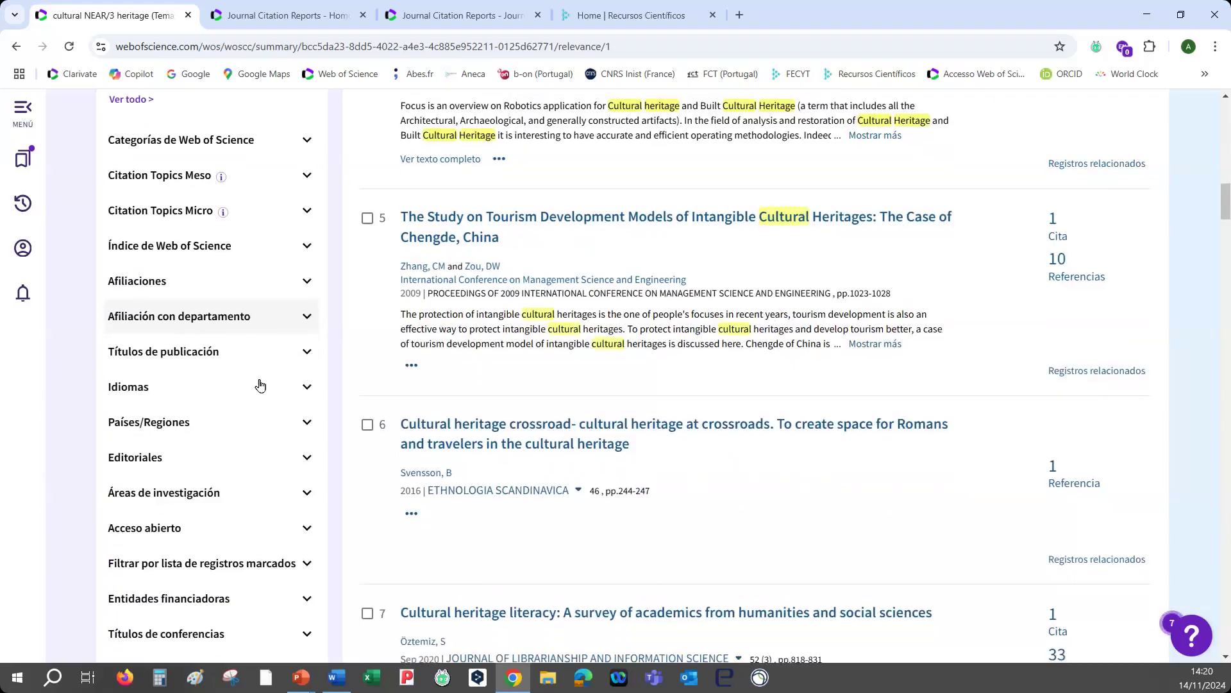
pyautogui.click(306, 388)
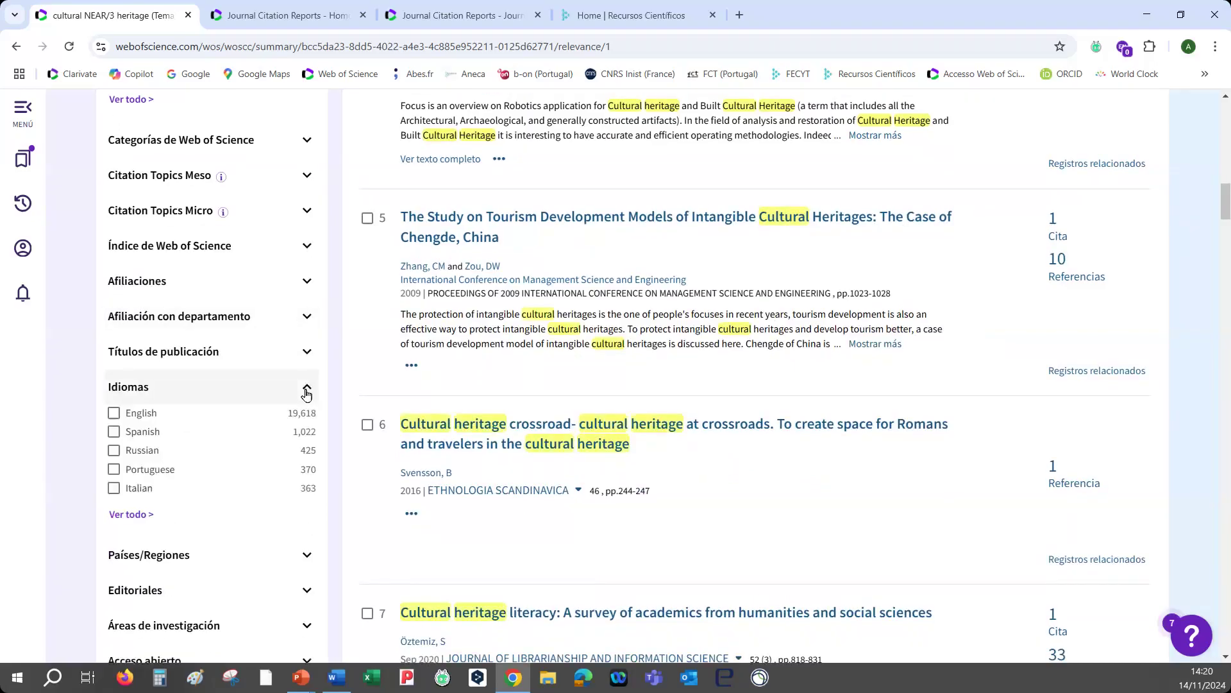
pyautogui.click(131, 514)
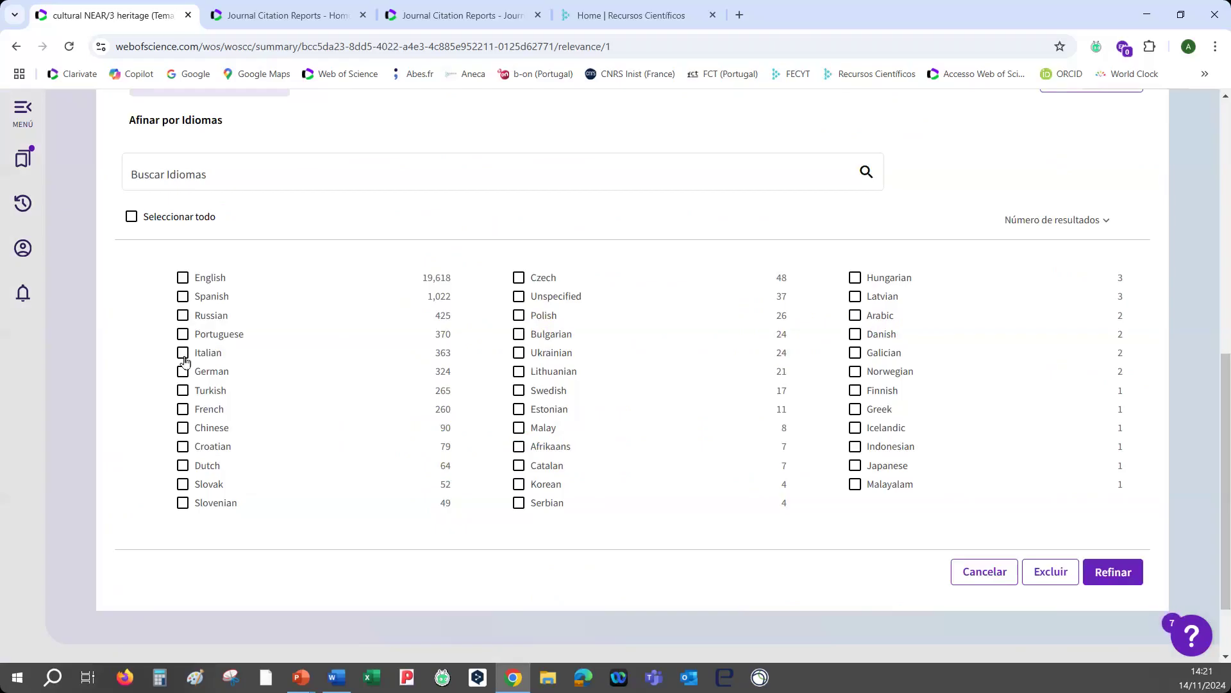
pyautogui.click(184, 296)
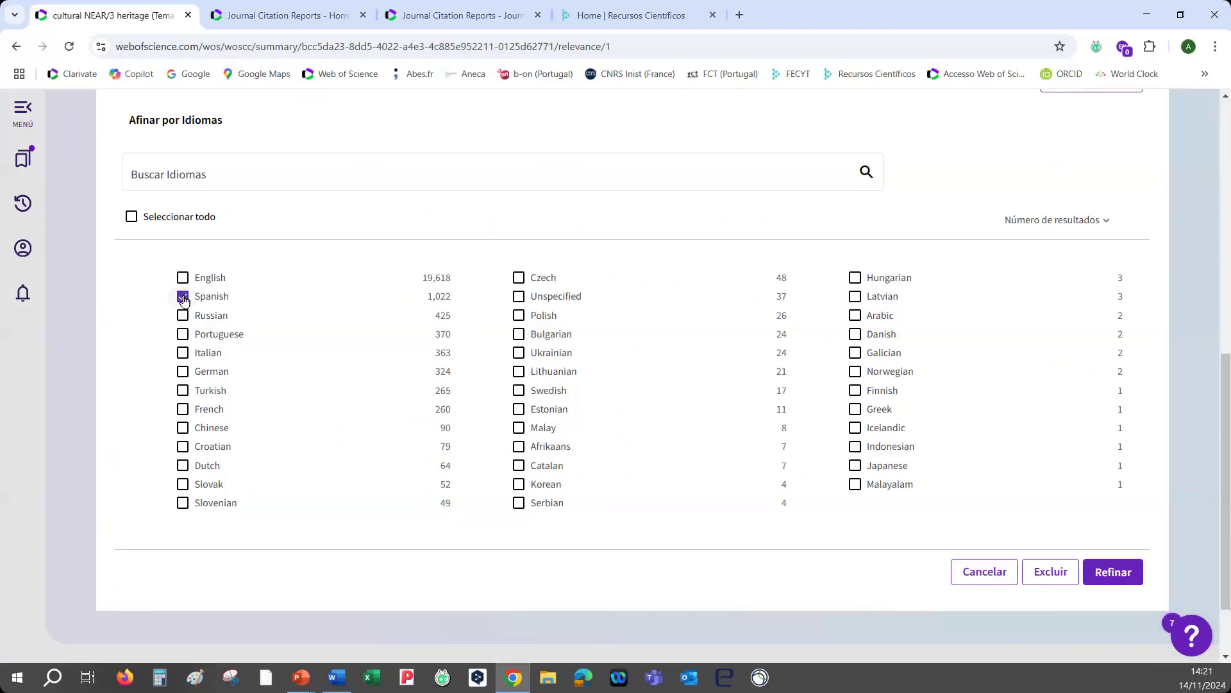
pyautogui.click(1101, 575)
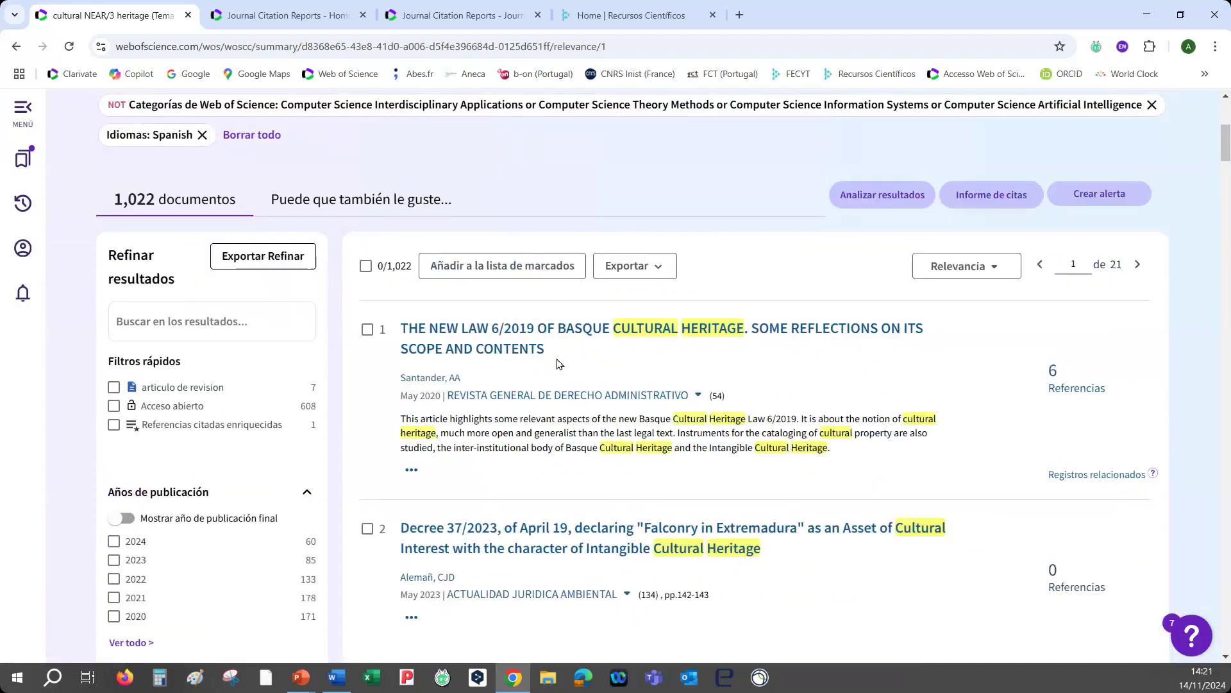
# Step: Open the first record, on the new law 6/2019 of Basque cultural heritage, and read its abstract, keywords and language fields
pyautogui.click(539, 330)
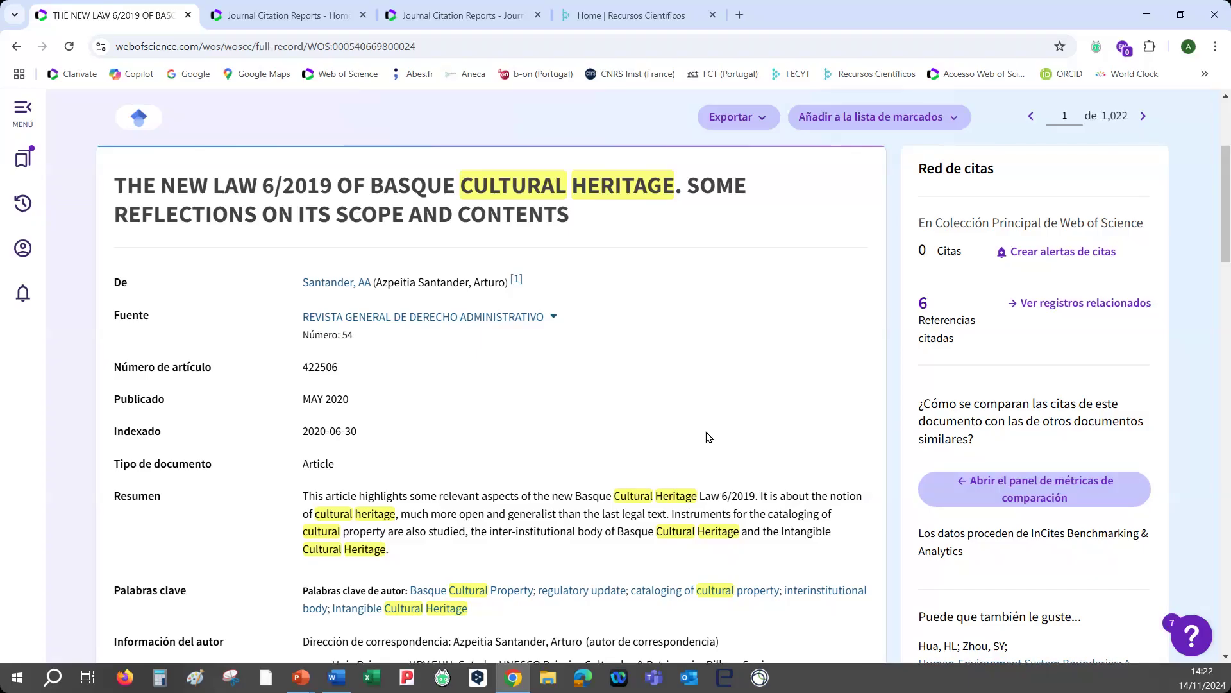
pyautogui.scroll(-2, 708, 437)
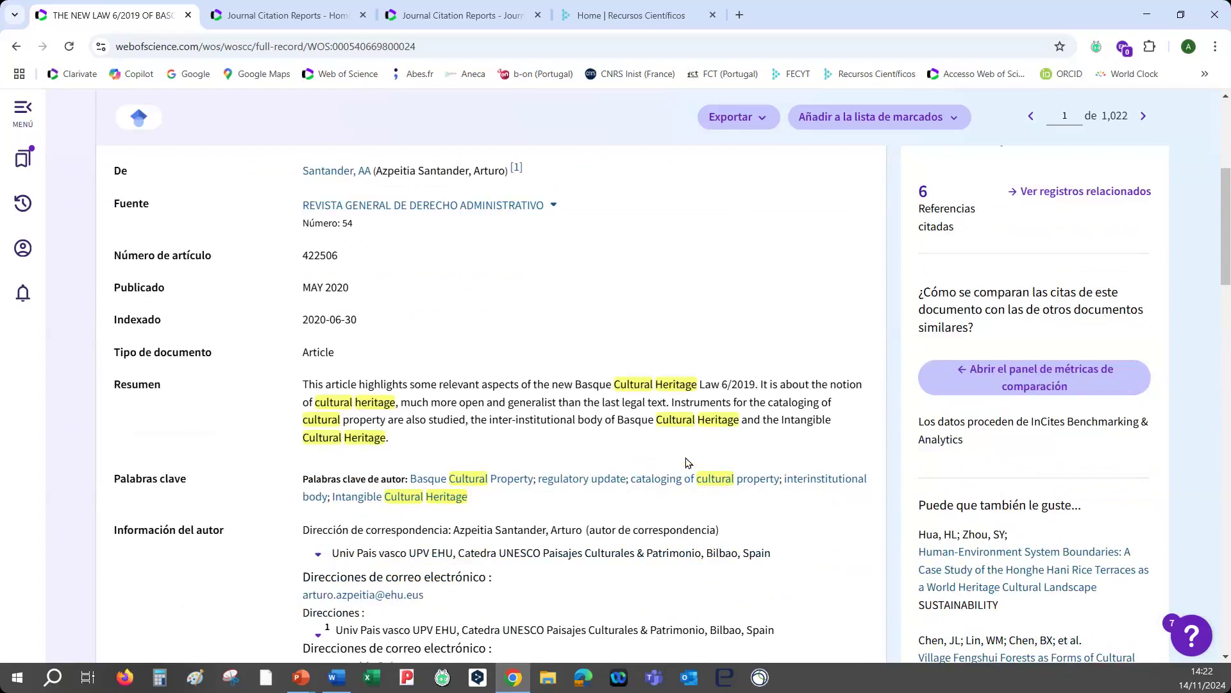
pyautogui.scroll(-6, 686, 463)
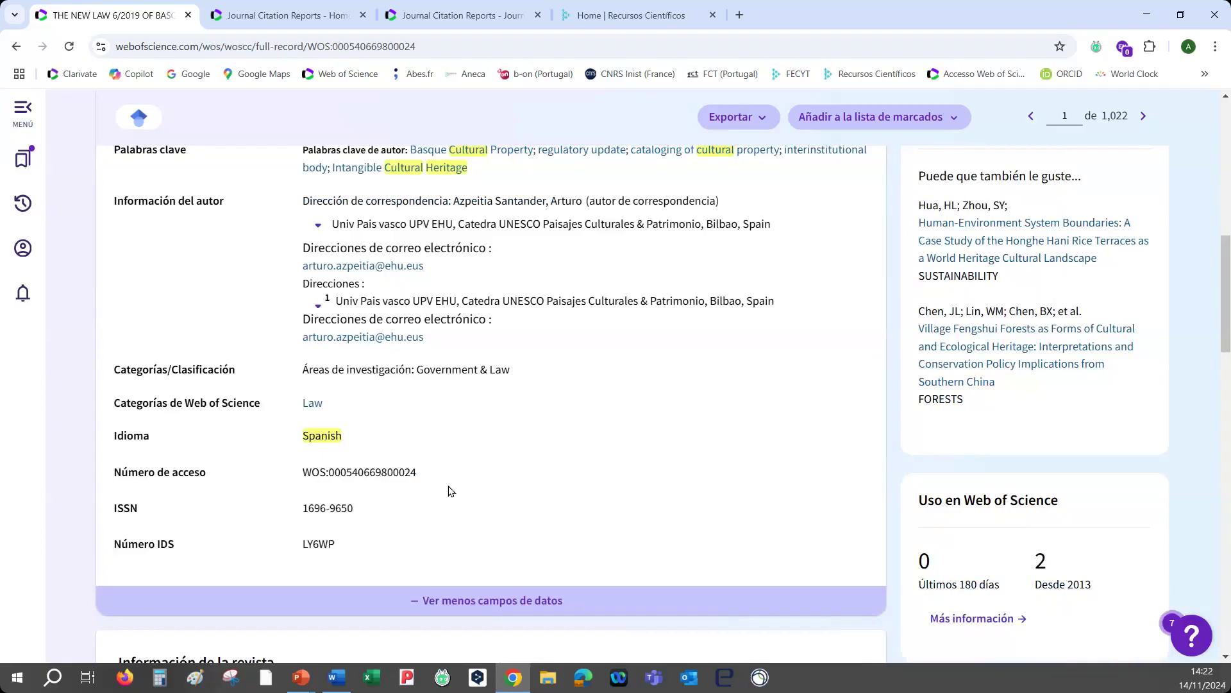
pyautogui.scroll(15, 451, 491)
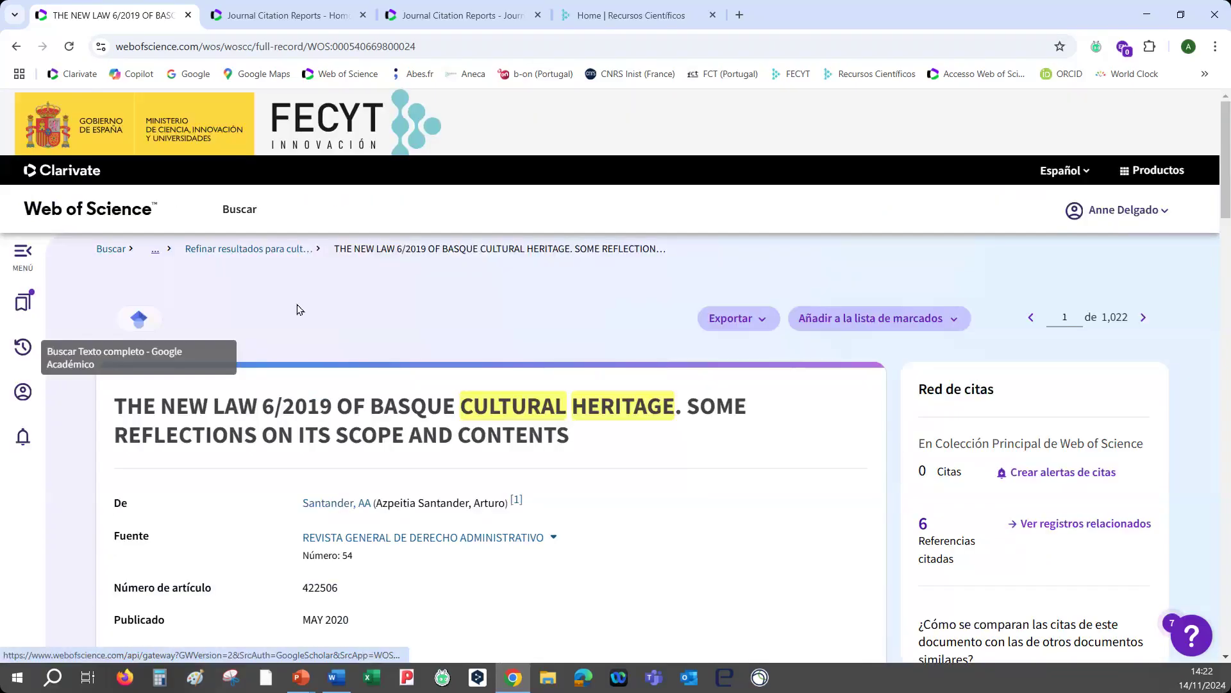
# Step: Advance to record 4, "21 Essays on Cultural Heritage", try its publisher full-text link, and return to the record
pyautogui.click(1143, 318)
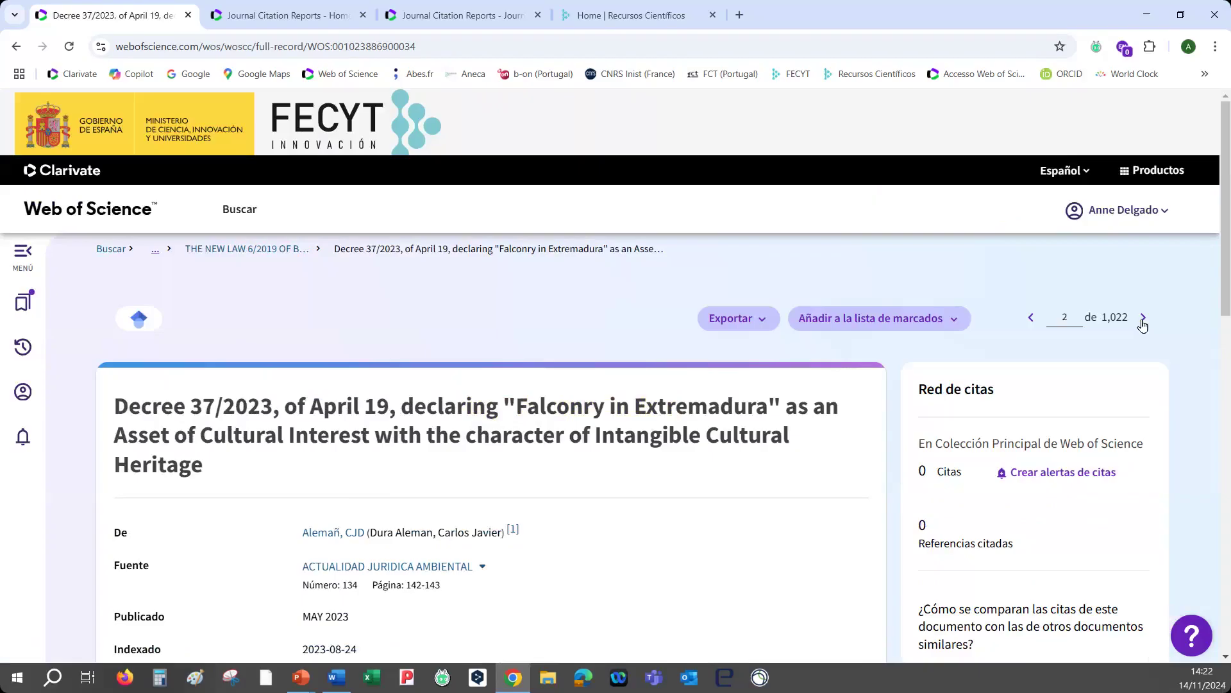
pyautogui.click(1142, 318)
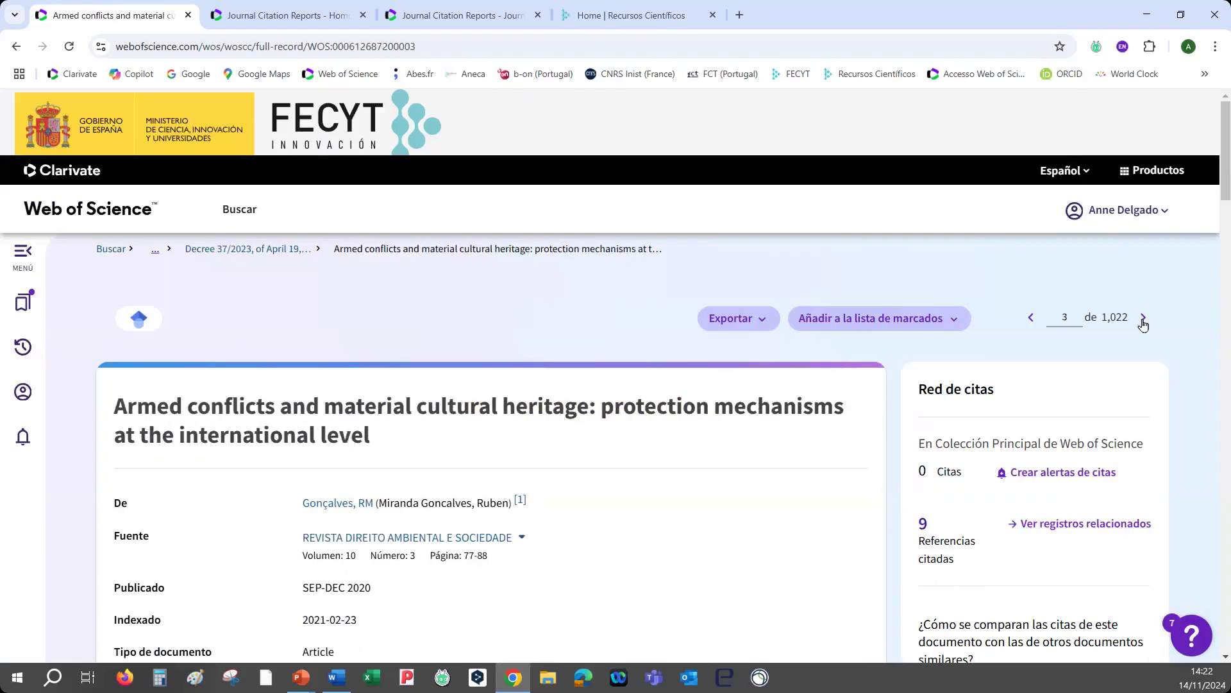
pyautogui.click(1143, 319)
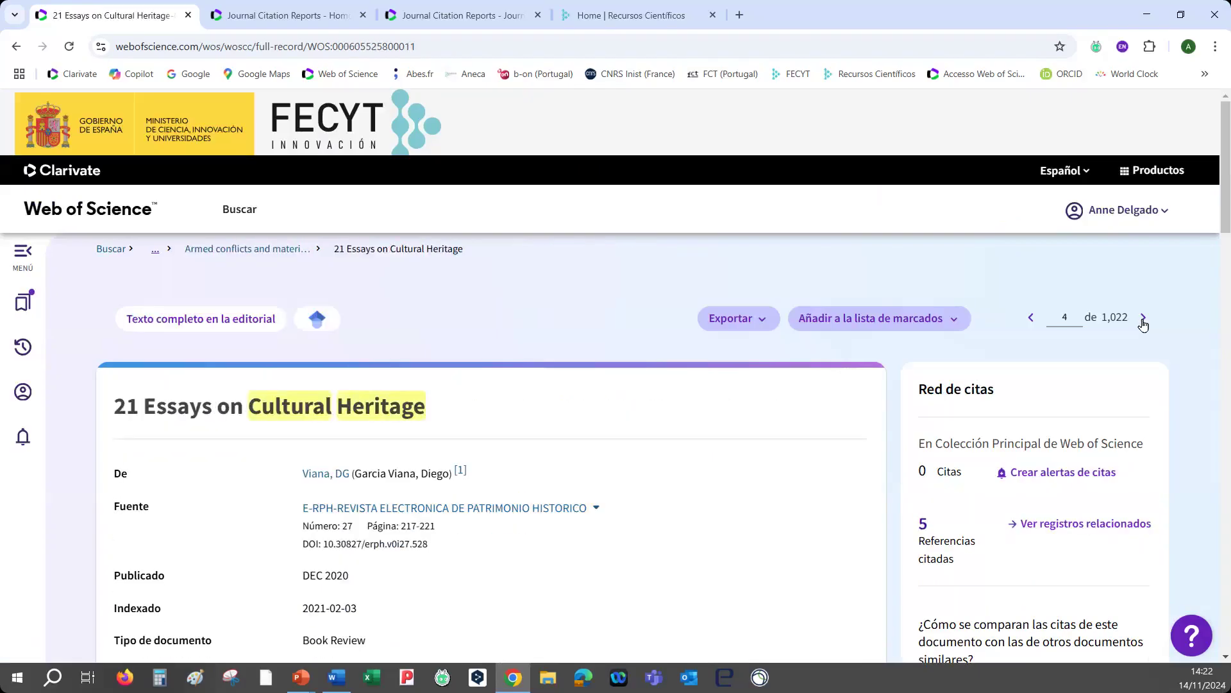
pyautogui.click(211, 322)
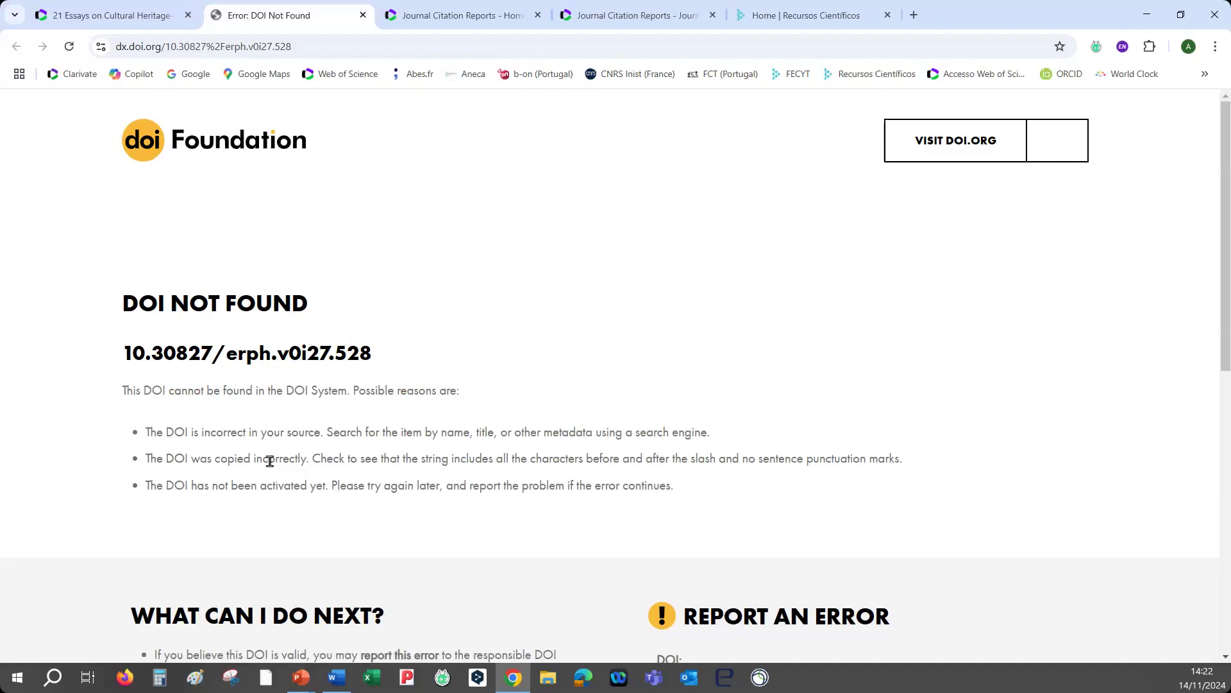
pyautogui.click(154, 17)
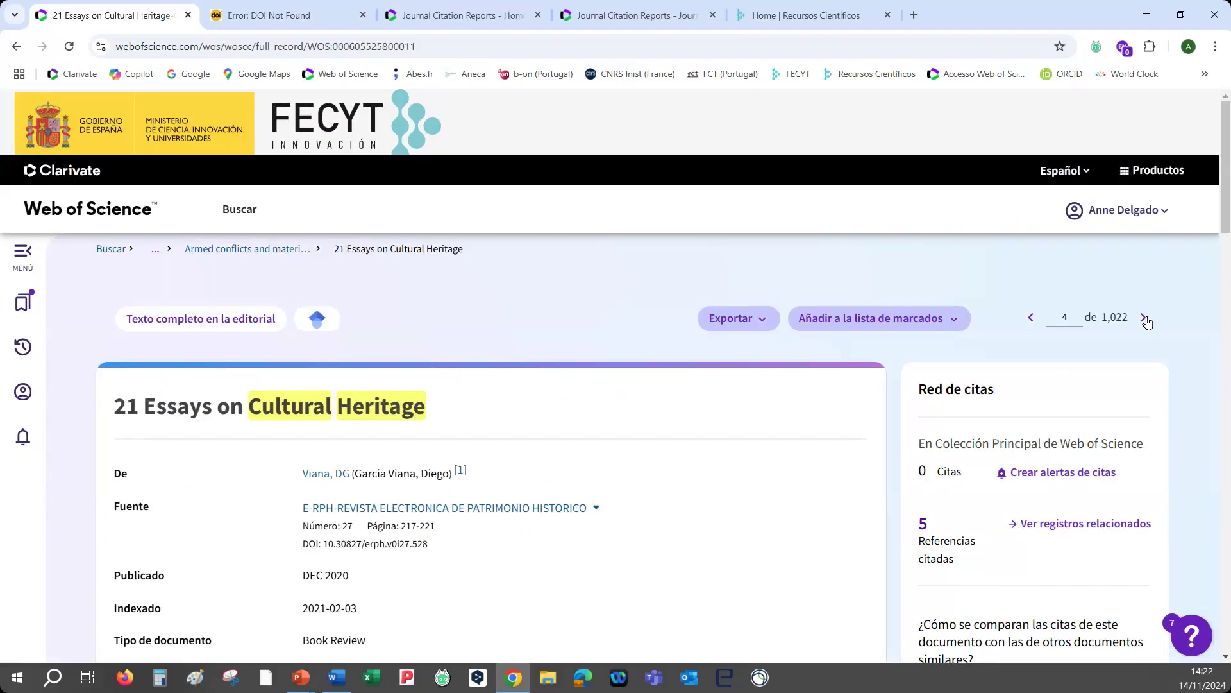
# Step: Advance to record 7, on indigenous people and intangible cultural heritage, try its publisher full text, and close both DOI pages
pyautogui.click(1146, 319)
pyautogui.click(1144, 318)
pyautogui.click(1145, 318)
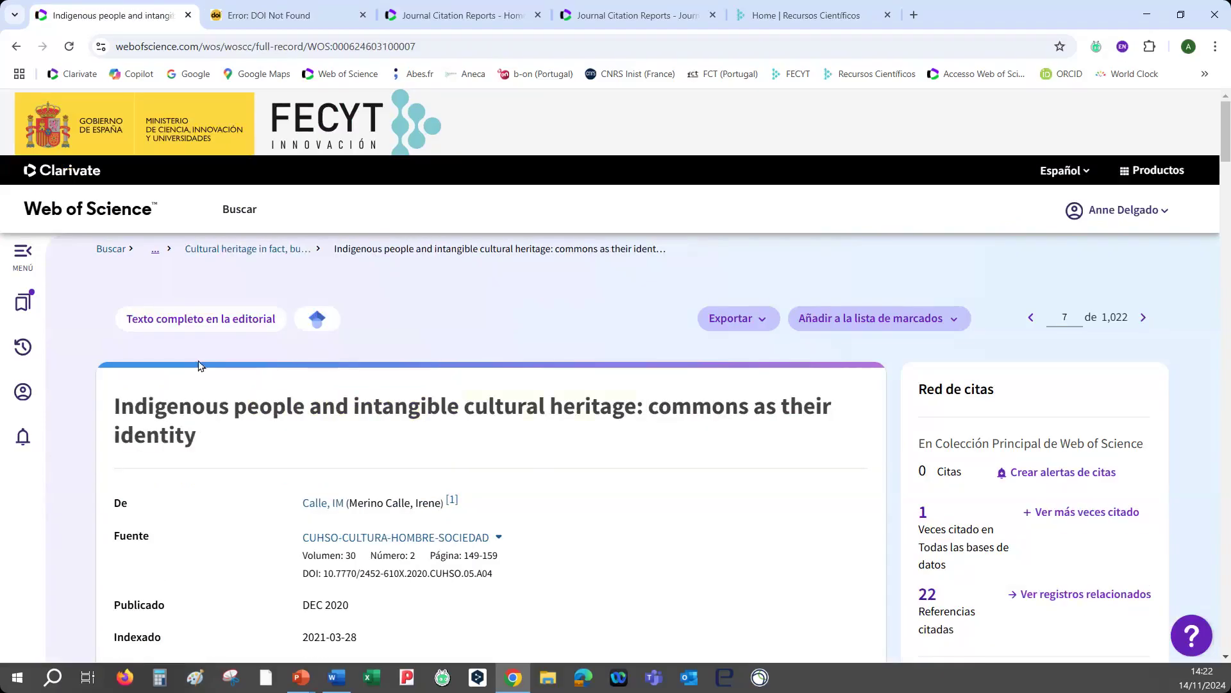
pyautogui.click(201, 319)
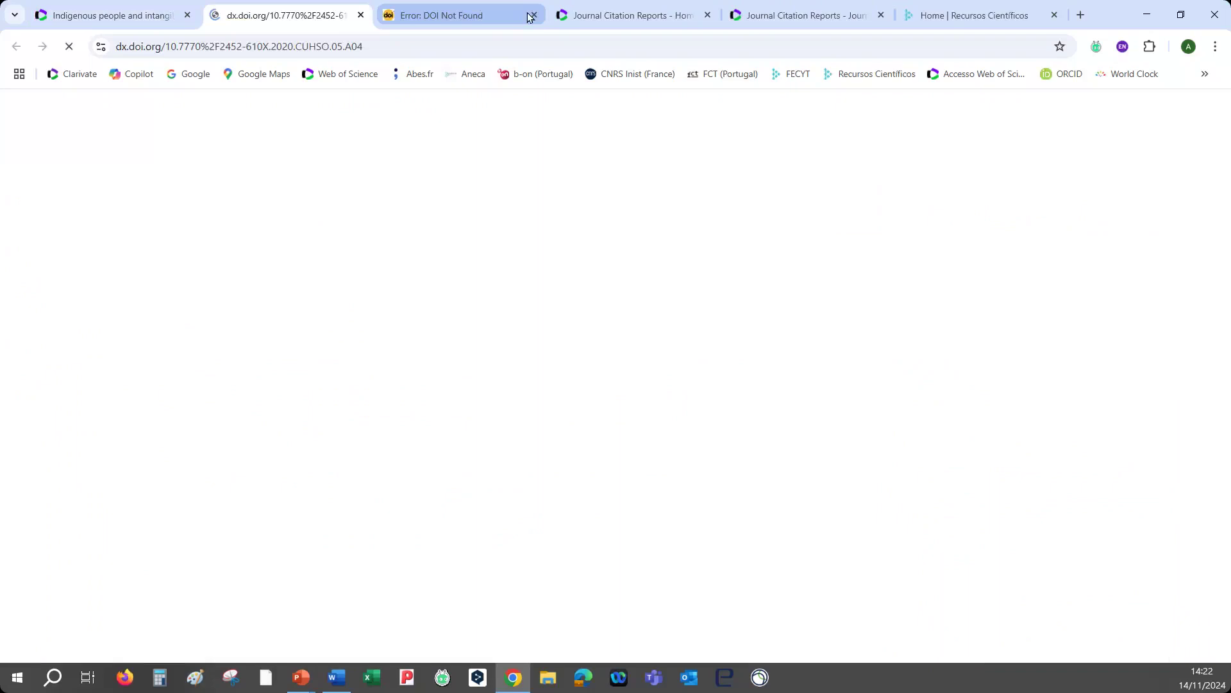
pyautogui.click(531, 15)
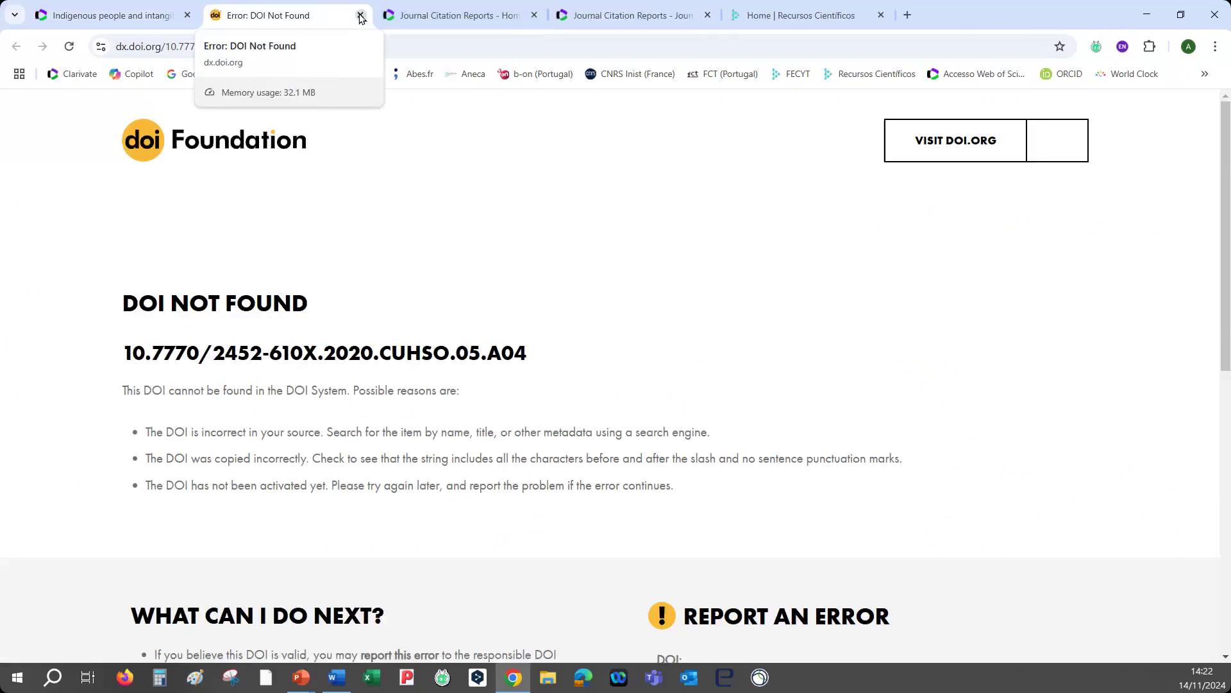
pyautogui.click(360, 15)
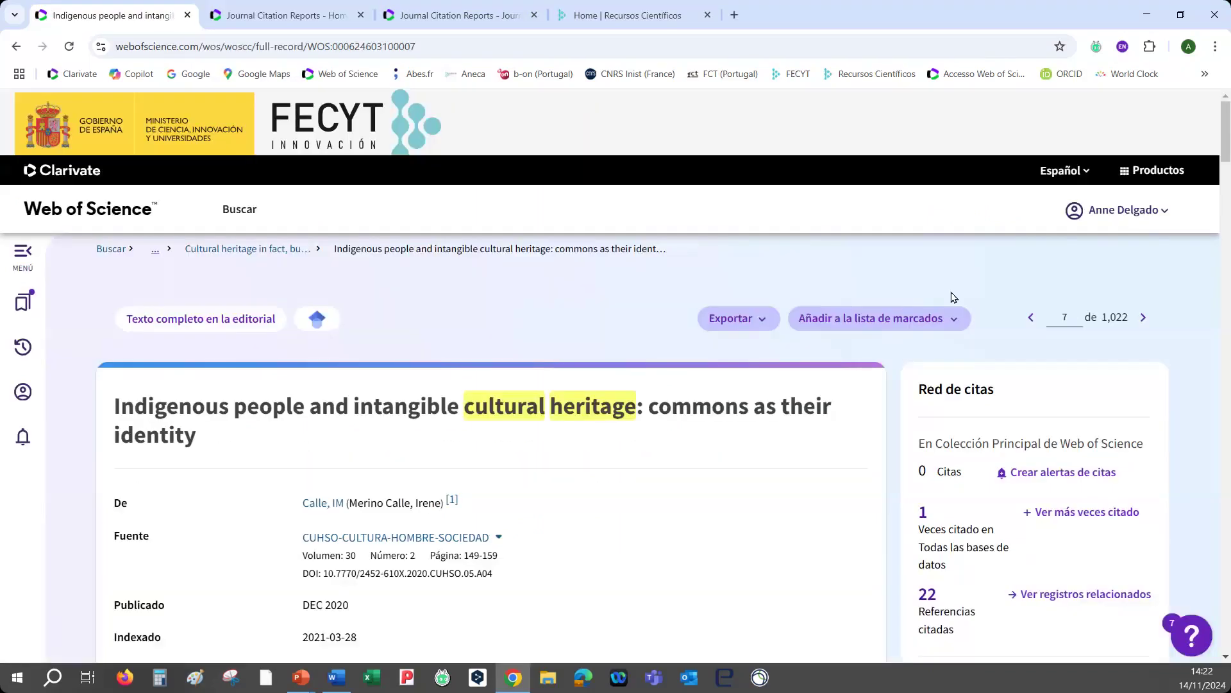
# Step: Advance to record 9, on the history of fires, examine its free full-text page at the publisher, and return to the record
pyautogui.click(1142, 318)
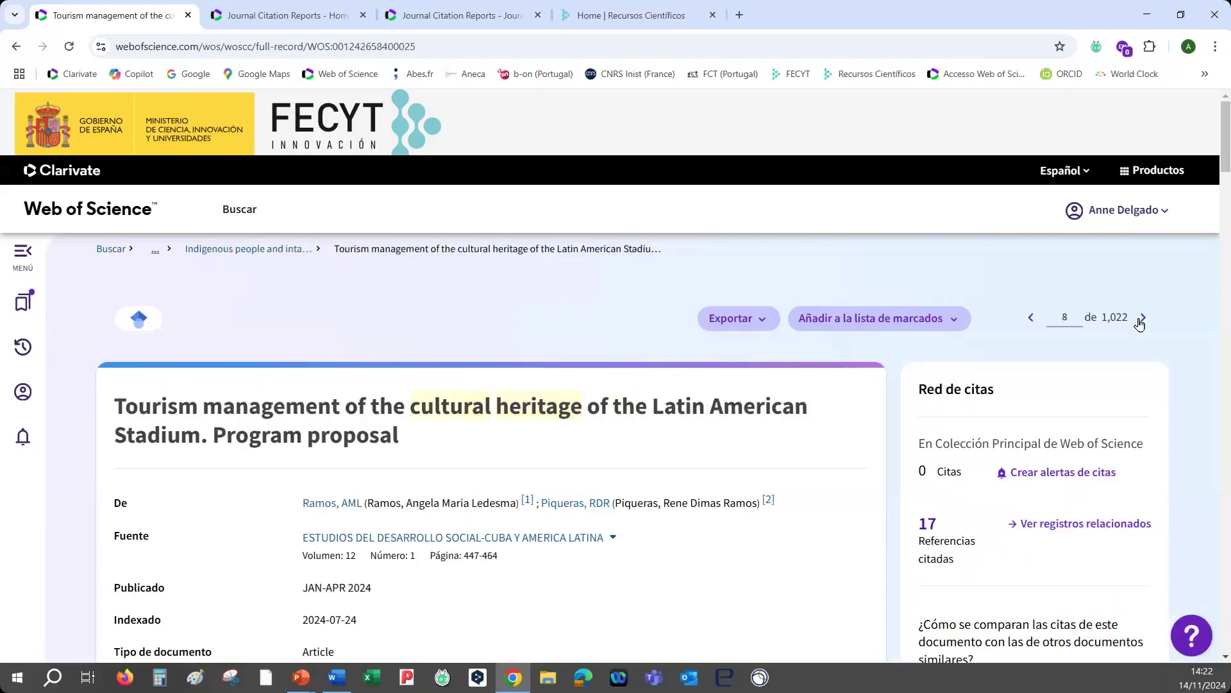
pyautogui.click(1141, 318)
pyautogui.click(243, 329)
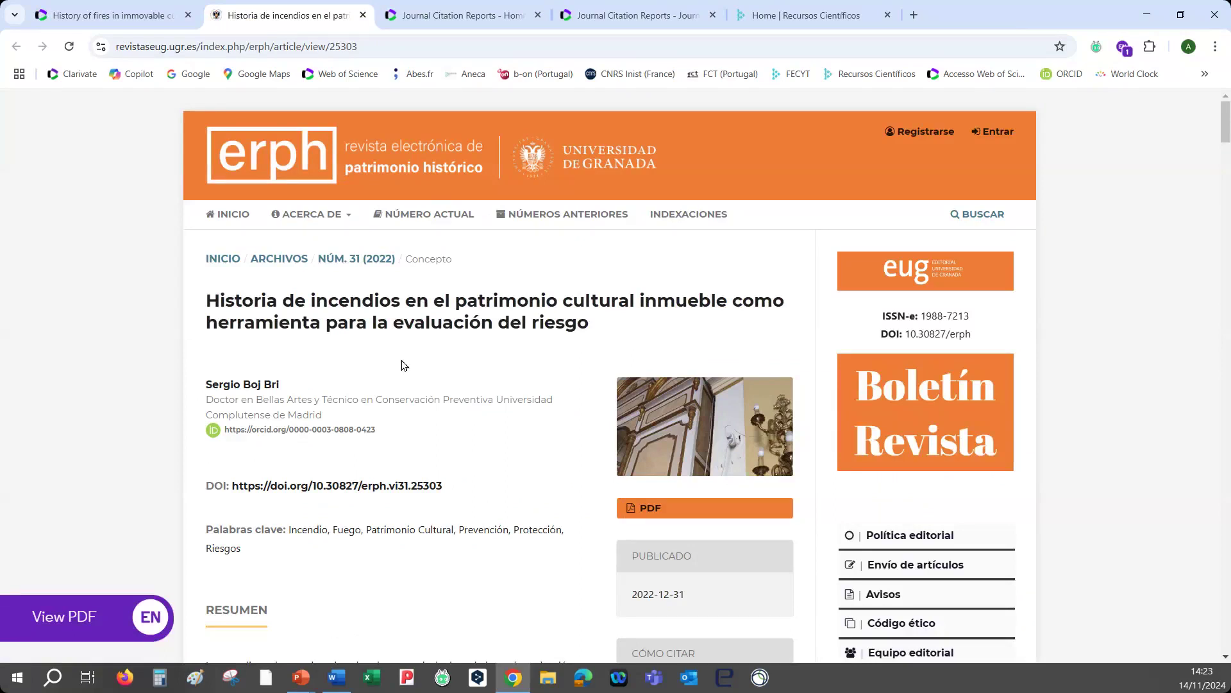
pyautogui.scroll(-5, 410, 365)
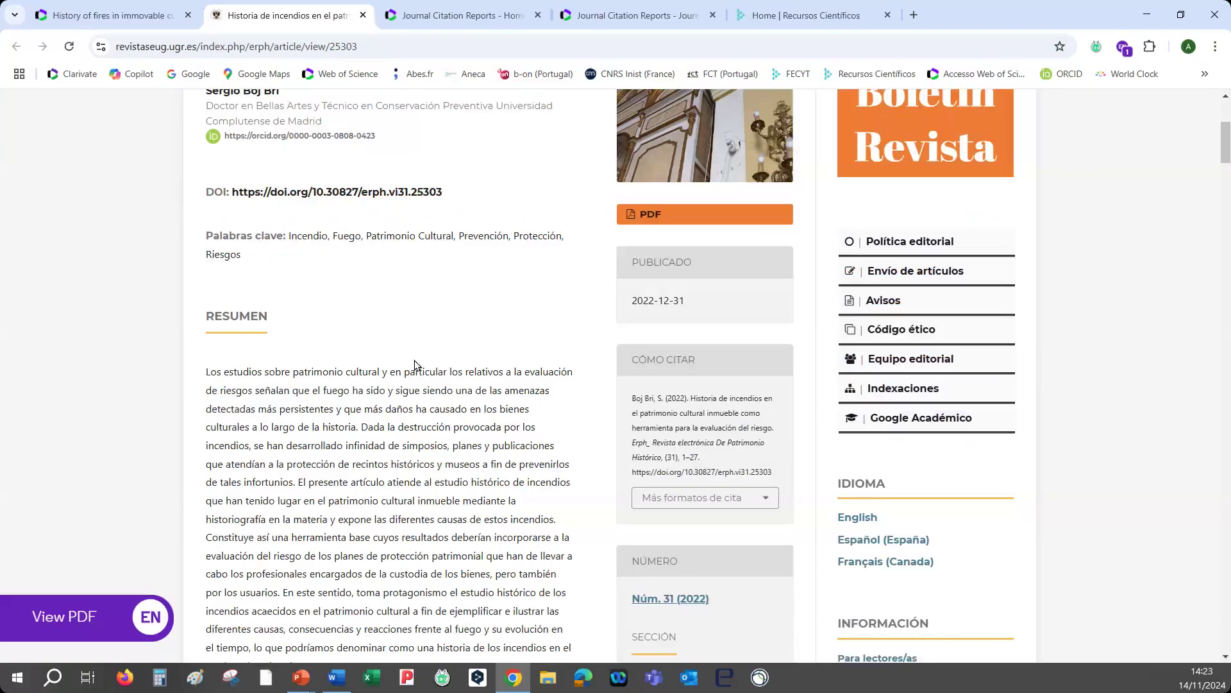
pyautogui.scroll(-3, 414, 365)
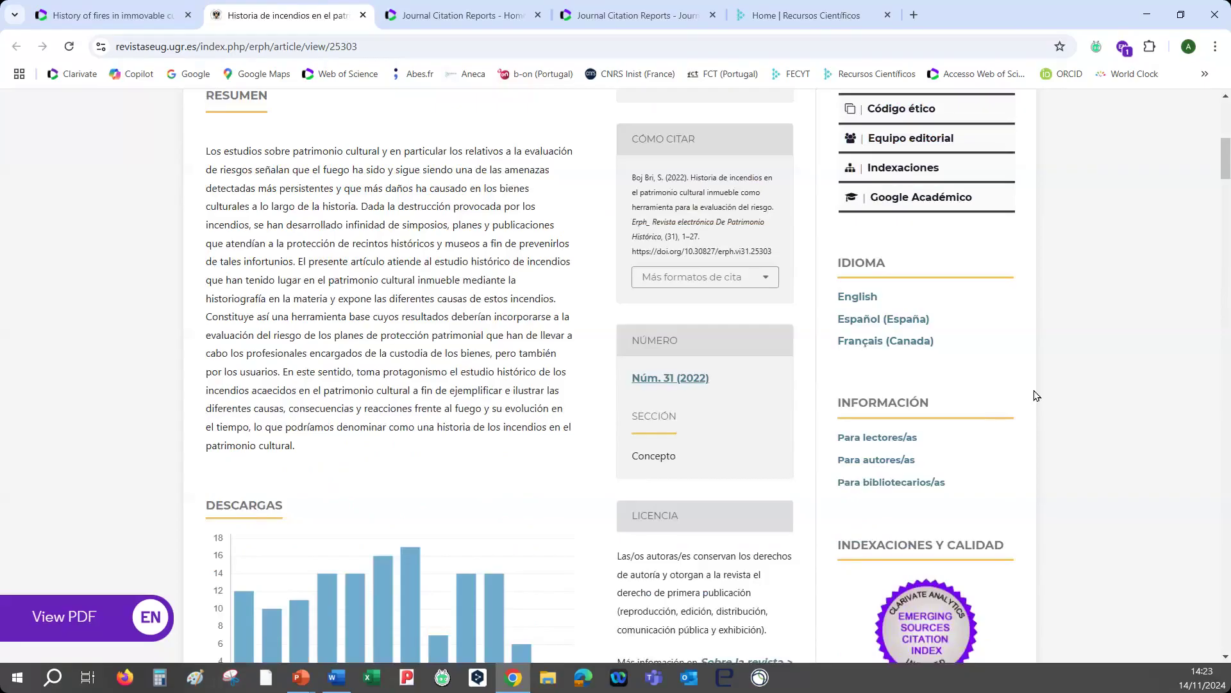
pyautogui.scroll(-3, 1037, 396)
pyautogui.scroll(2, 1037, 396)
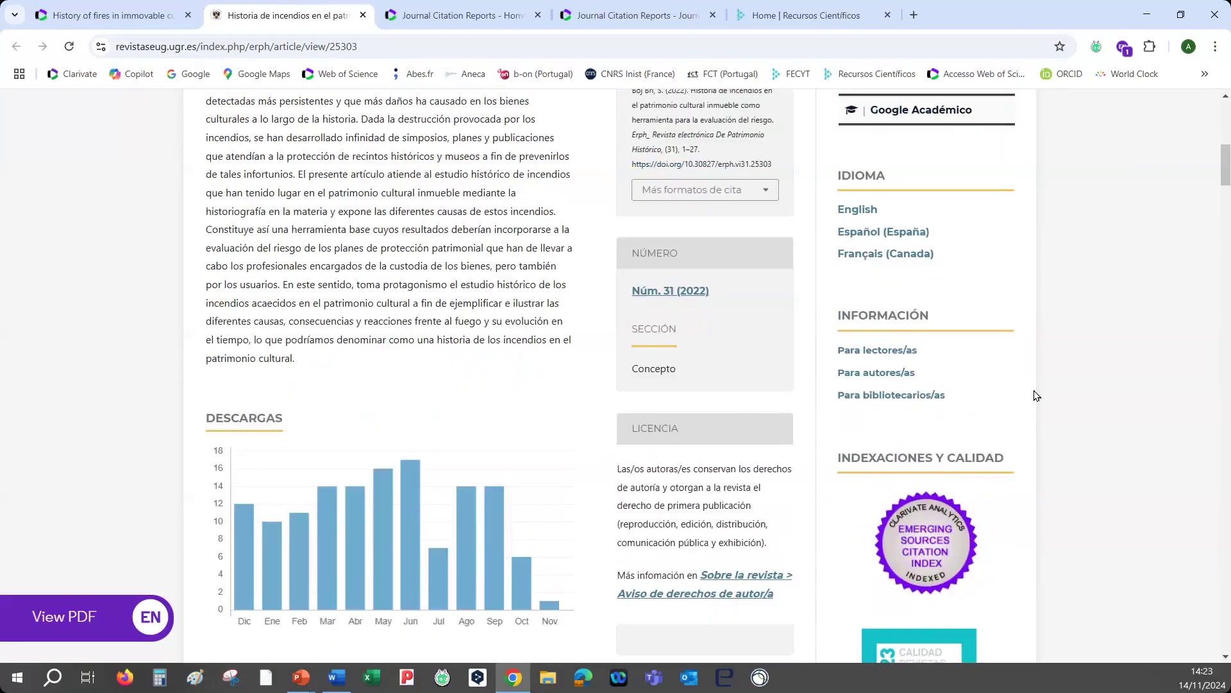
pyautogui.scroll(7, 1036, 395)
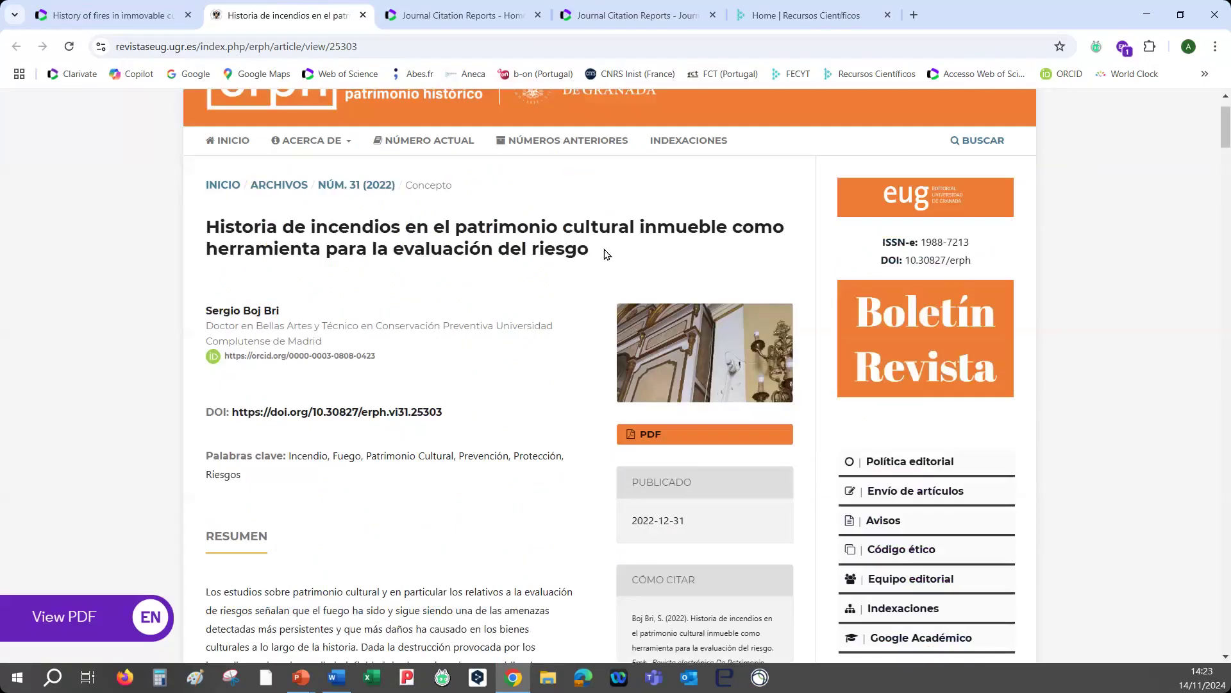
pyautogui.click(98, 22)
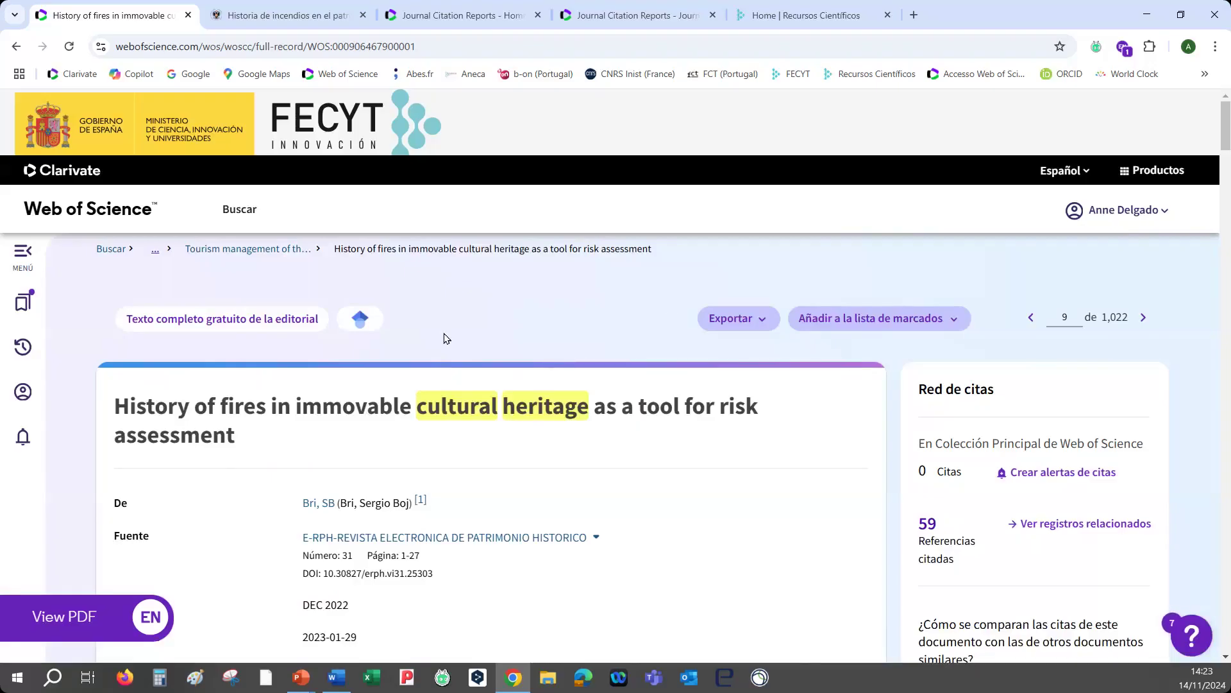
# Step: Advance to record 10, "The Artist Book as Cultural Heritage", look through its free publisher page, and close both opened article pages
pyautogui.click(1142, 319)
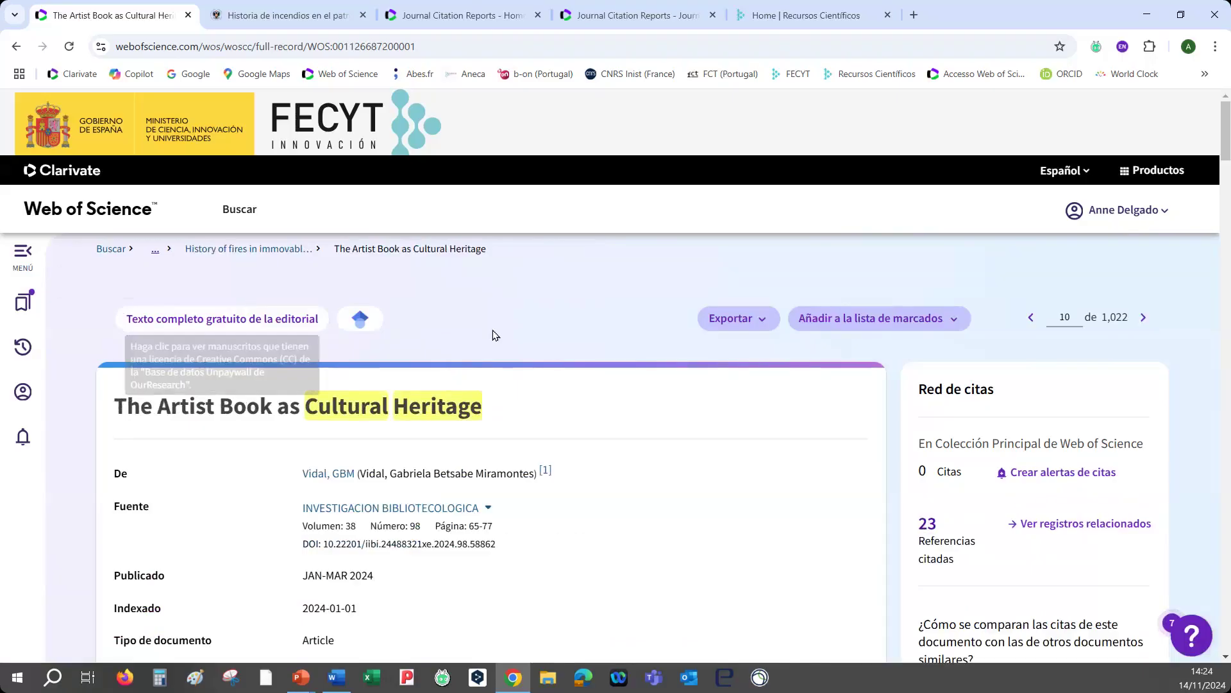
pyautogui.click(239, 322)
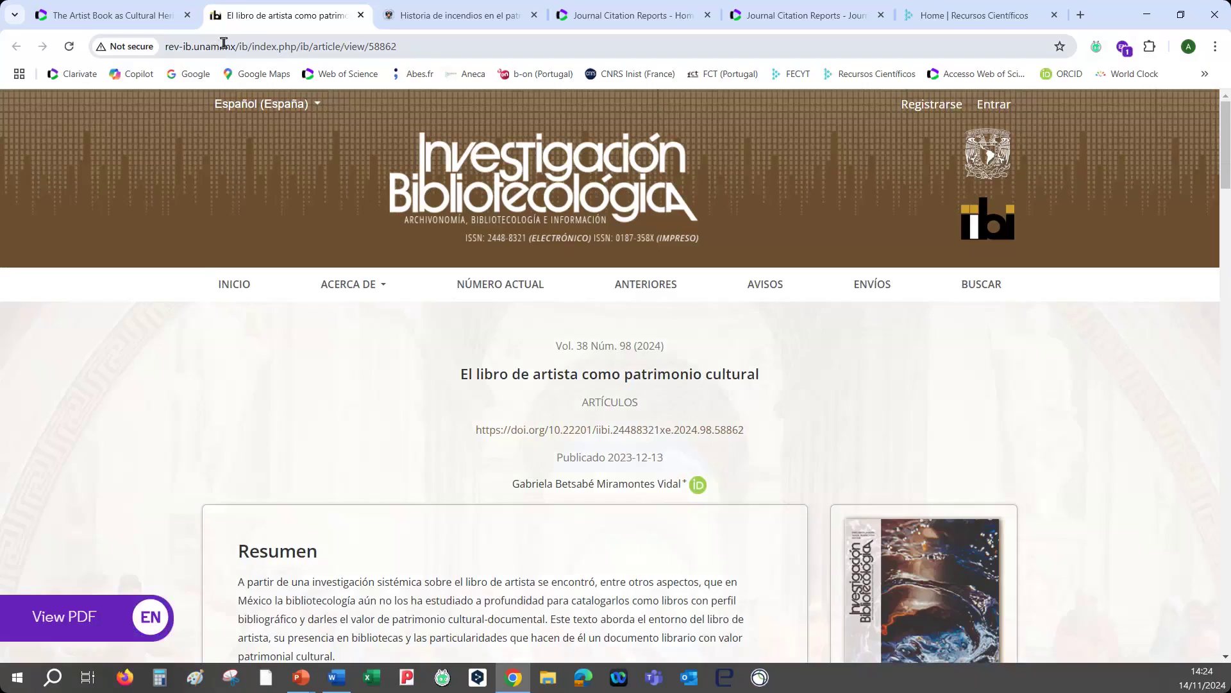
pyautogui.scroll(-8, 1063, 316)
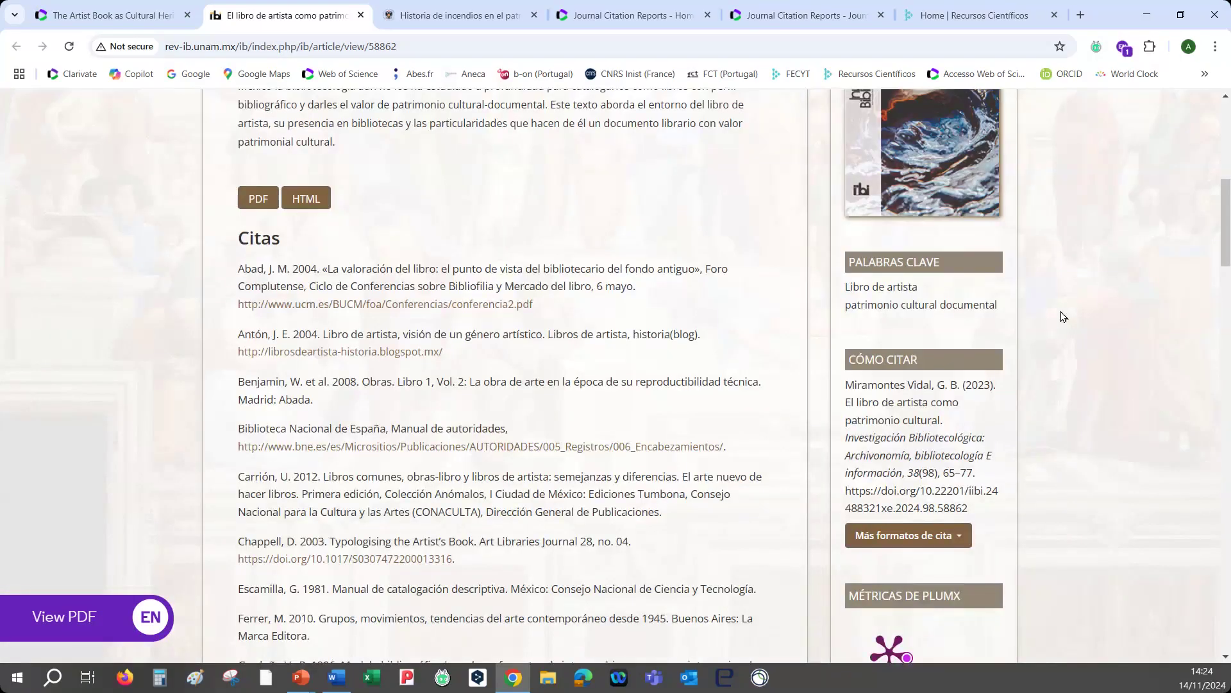
pyautogui.hotkey('ctrl', 'w')
pyautogui.hotkey('ctrl', 'w')
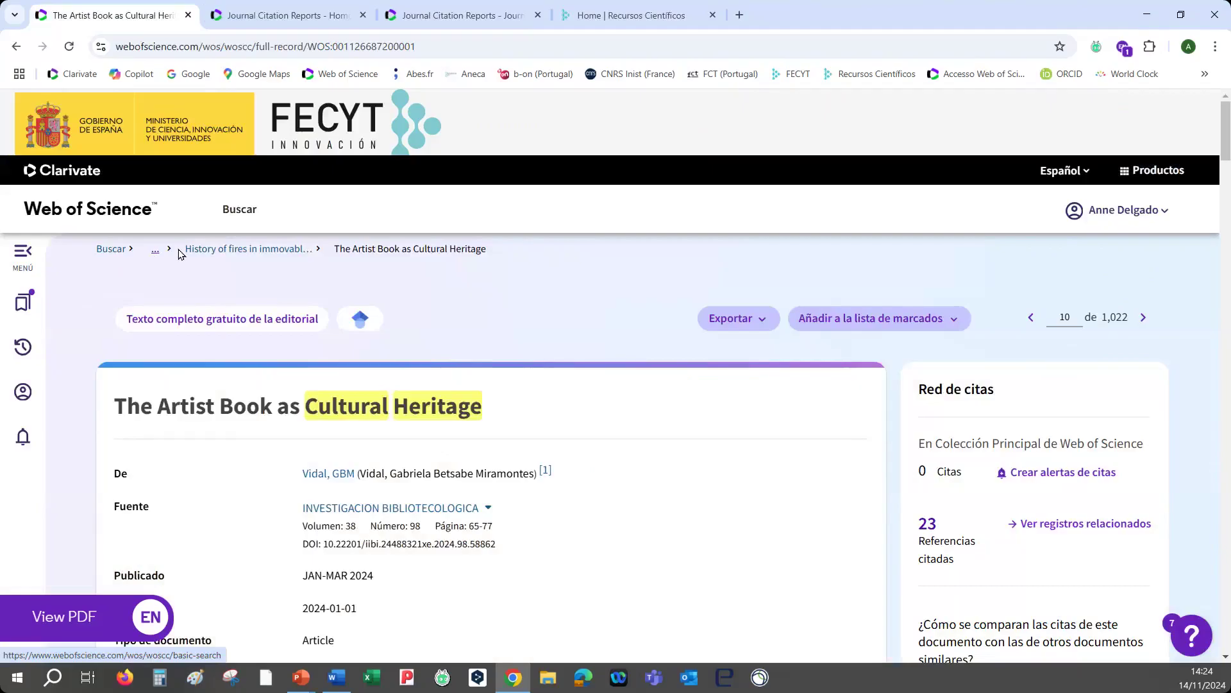
# Step: Expand the record's full navigation trail and return to the results list refined to Spanish
pyautogui.click(155, 250)
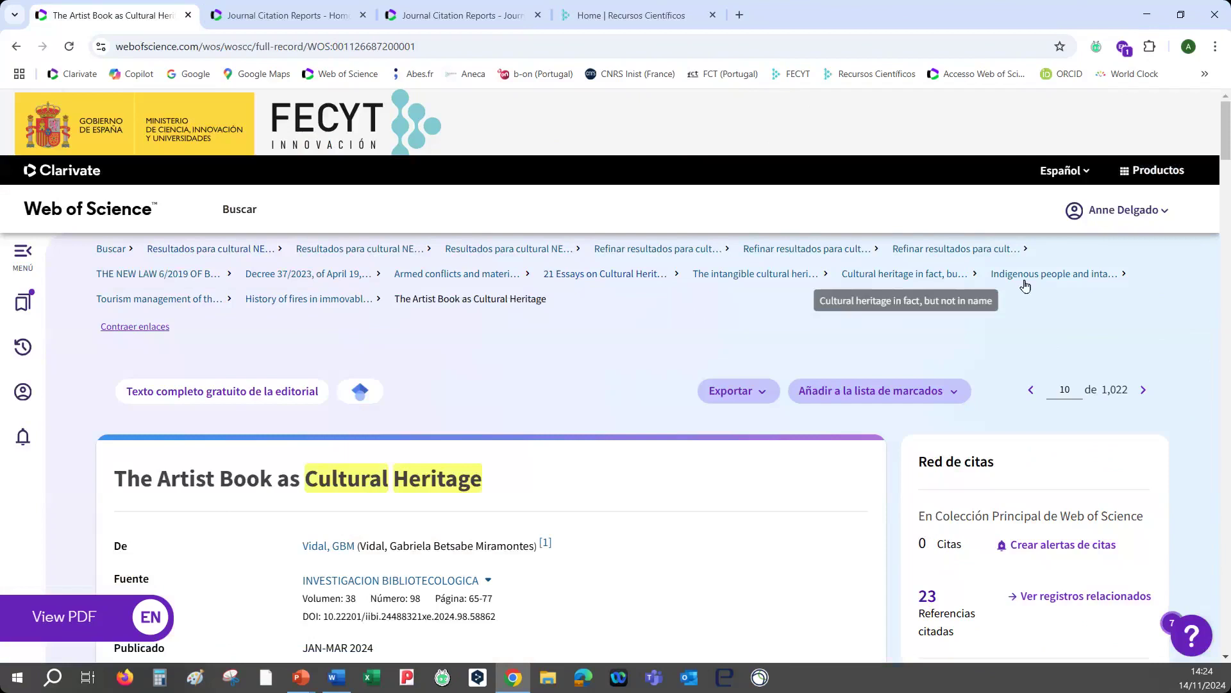
pyautogui.click(391, 249)
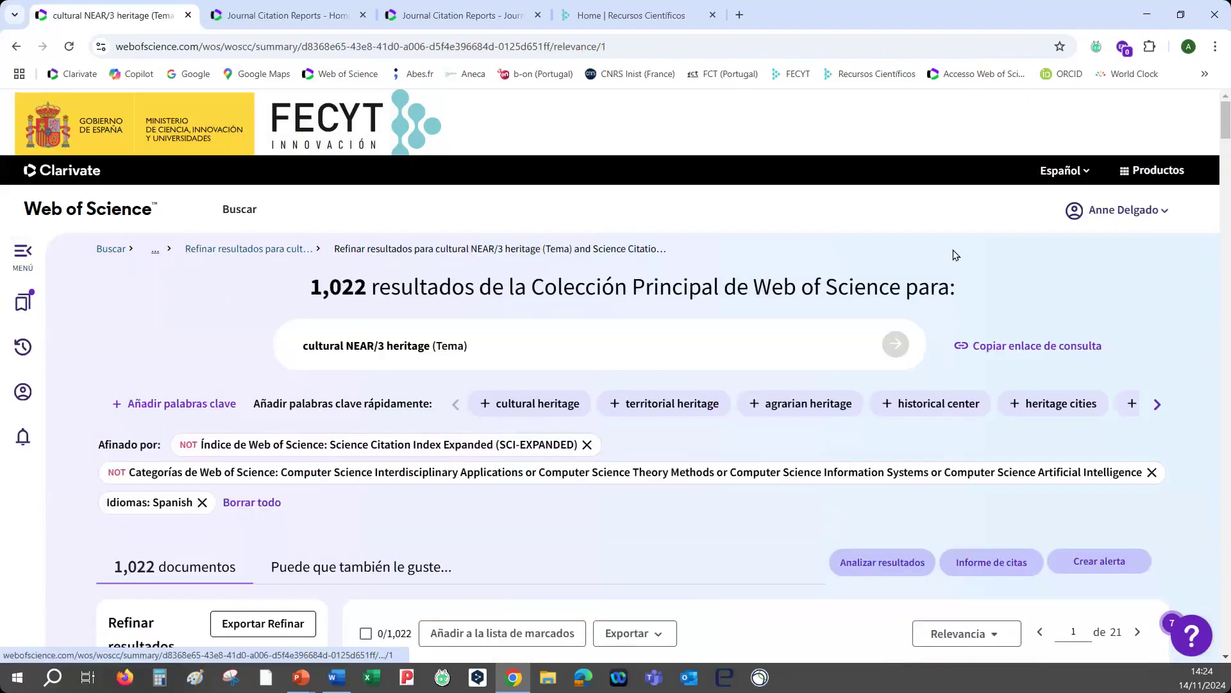
pyautogui.scroll(-1, 614, 432)
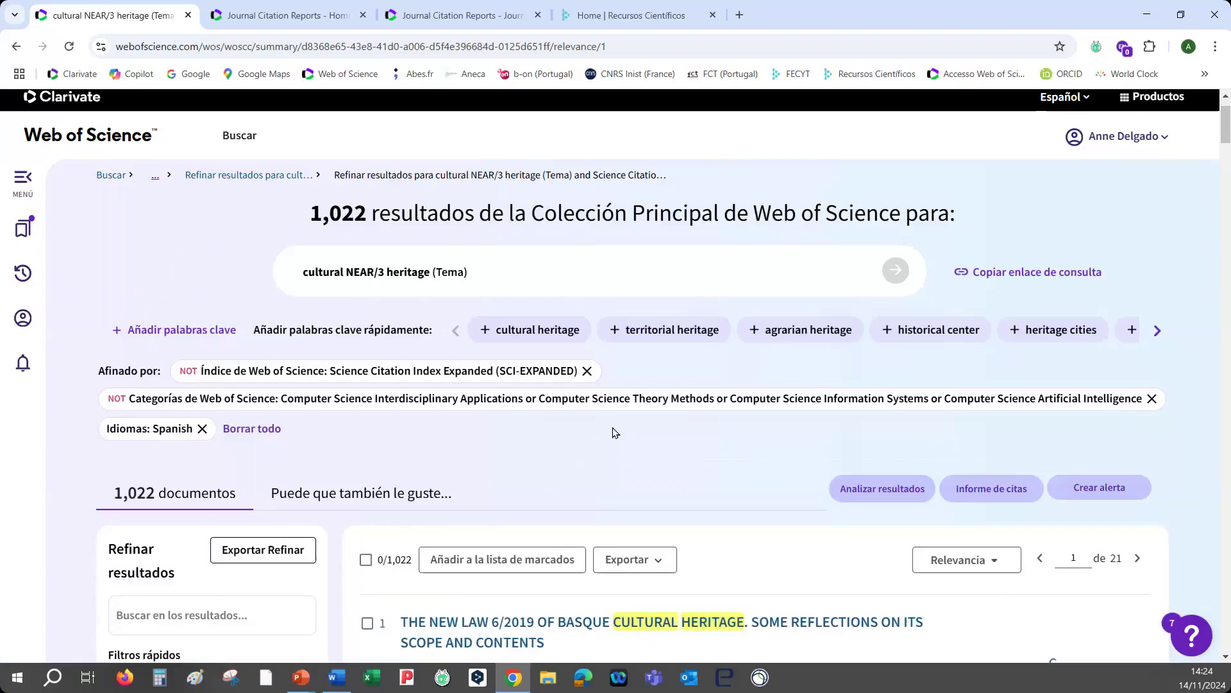
# Step: Switch to the PowerPoint slide show and advance to the slide "Acceso al texto completo de un registro de documento"
pyautogui.moveTo(307, 685)
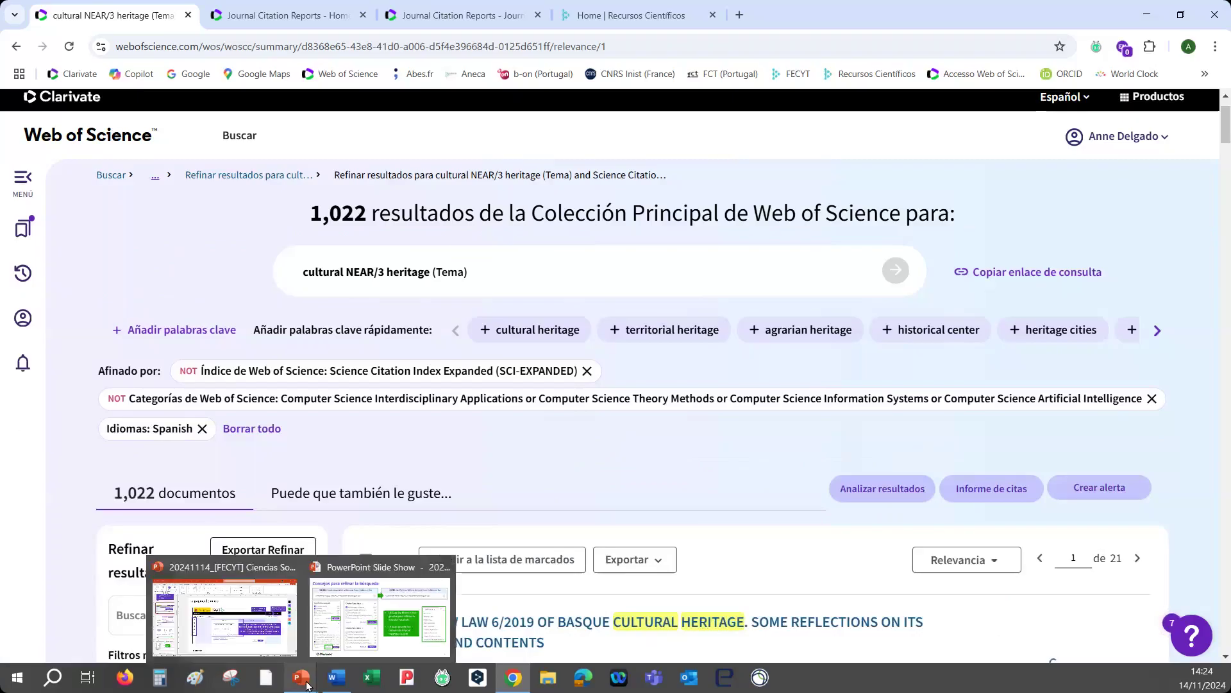
pyautogui.click(307, 684)
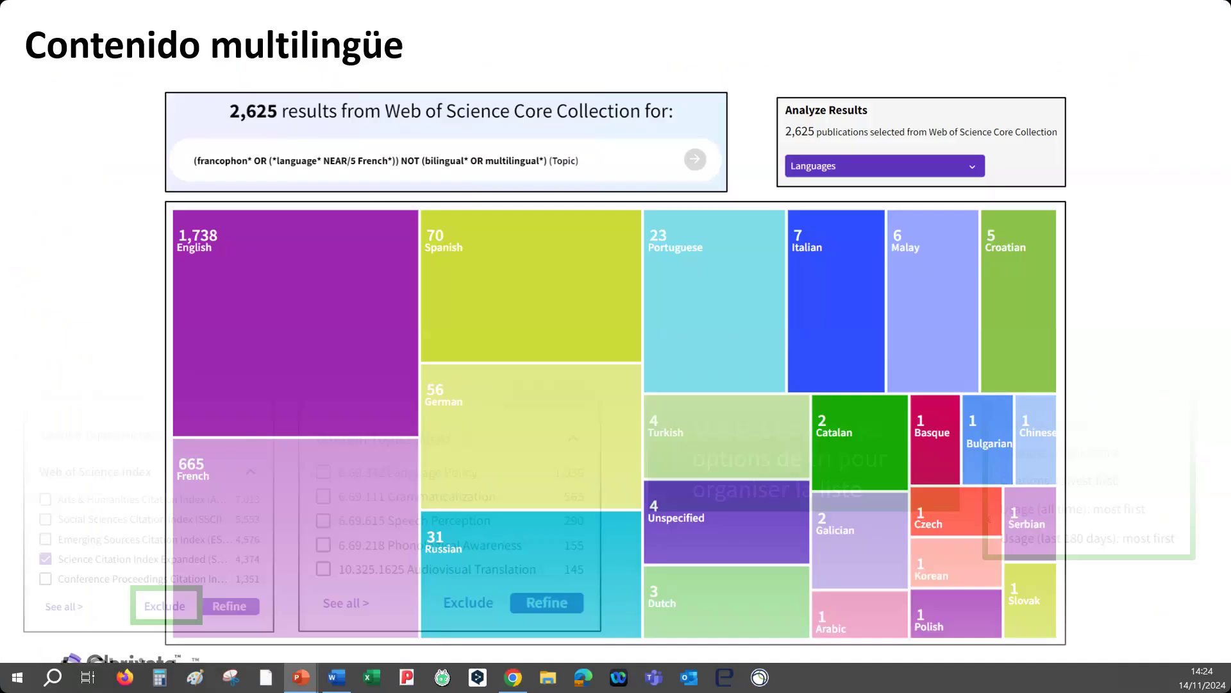
pyautogui.press('Right')
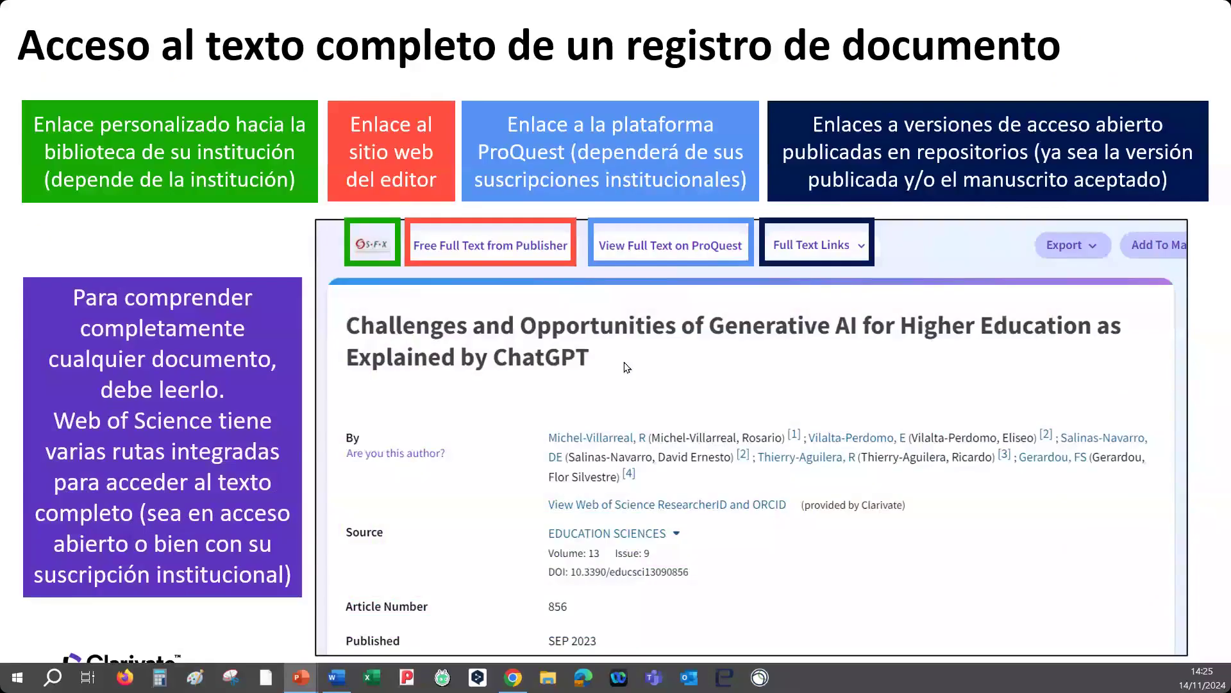
# Step: Advance the slide show past the reasons for having an account to the slide "Crear una cuenta Web of Science (gratuito)"
pyautogui.press('Right')
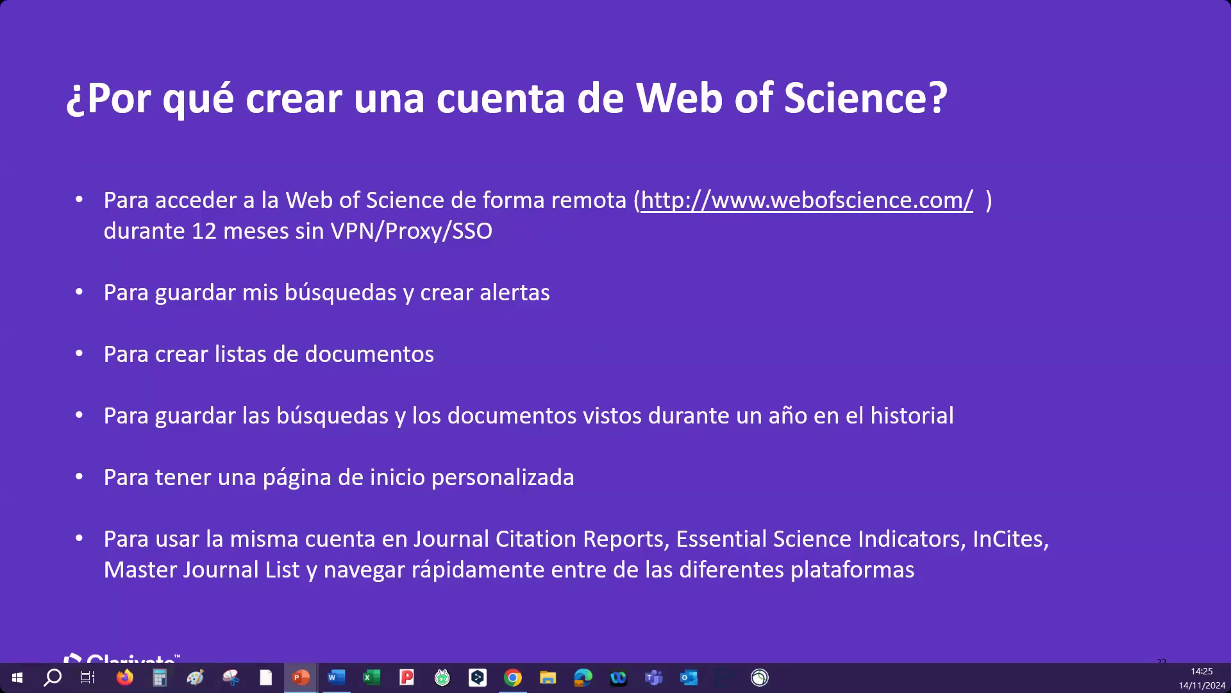
pyautogui.press('Right')
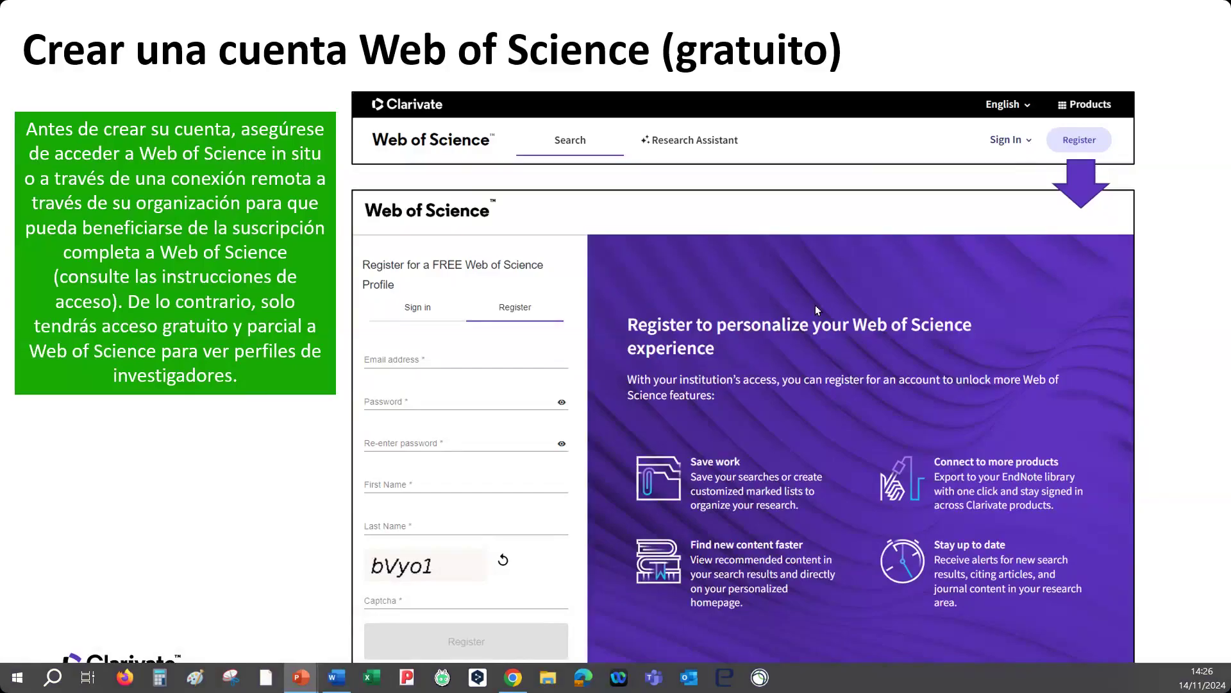
pyautogui.click(808, 332)
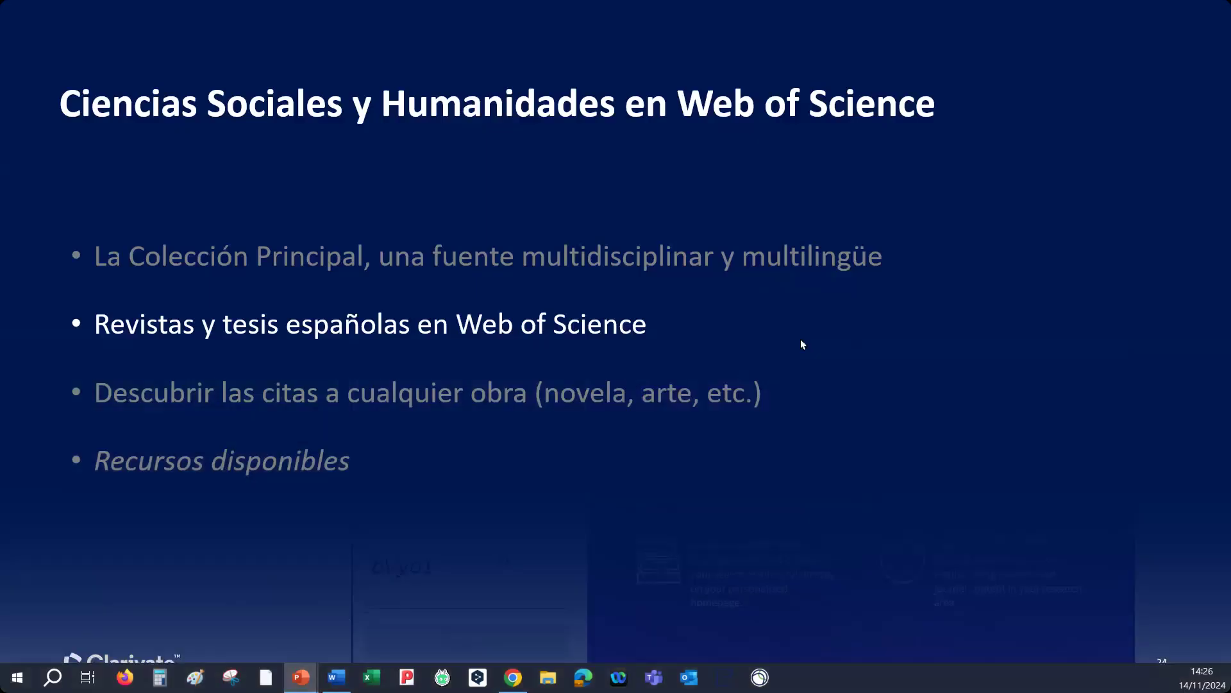
pyautogui.press('Left')
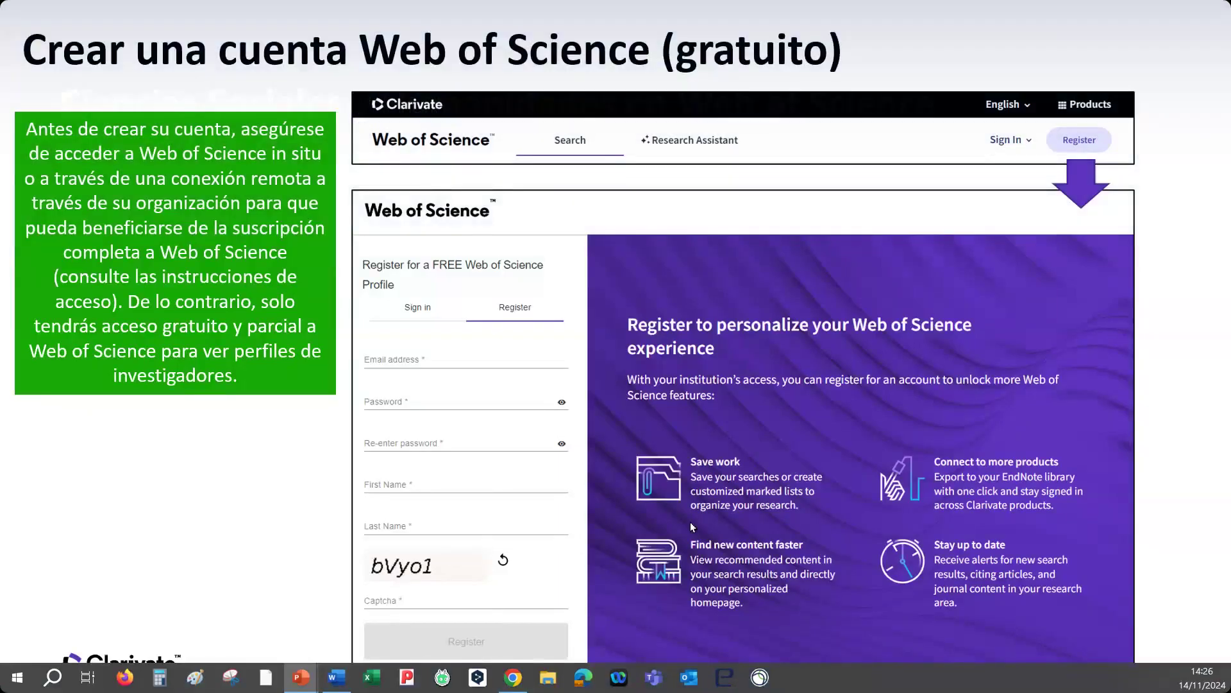
# Step: Switch to Web of Science in Chrome and look over the account's personal options in the expanded "Mi Web of Science" menu
pyautogui.click(515, 681)
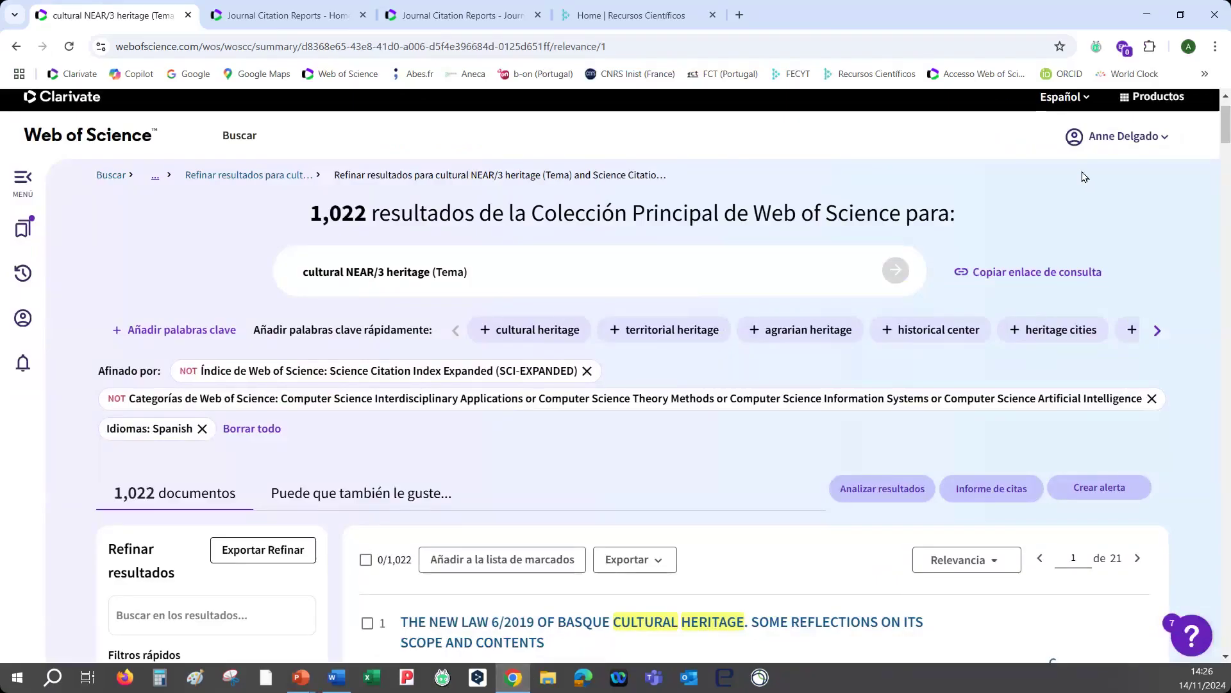
pyautogui.scroll(1, 1113, 231)
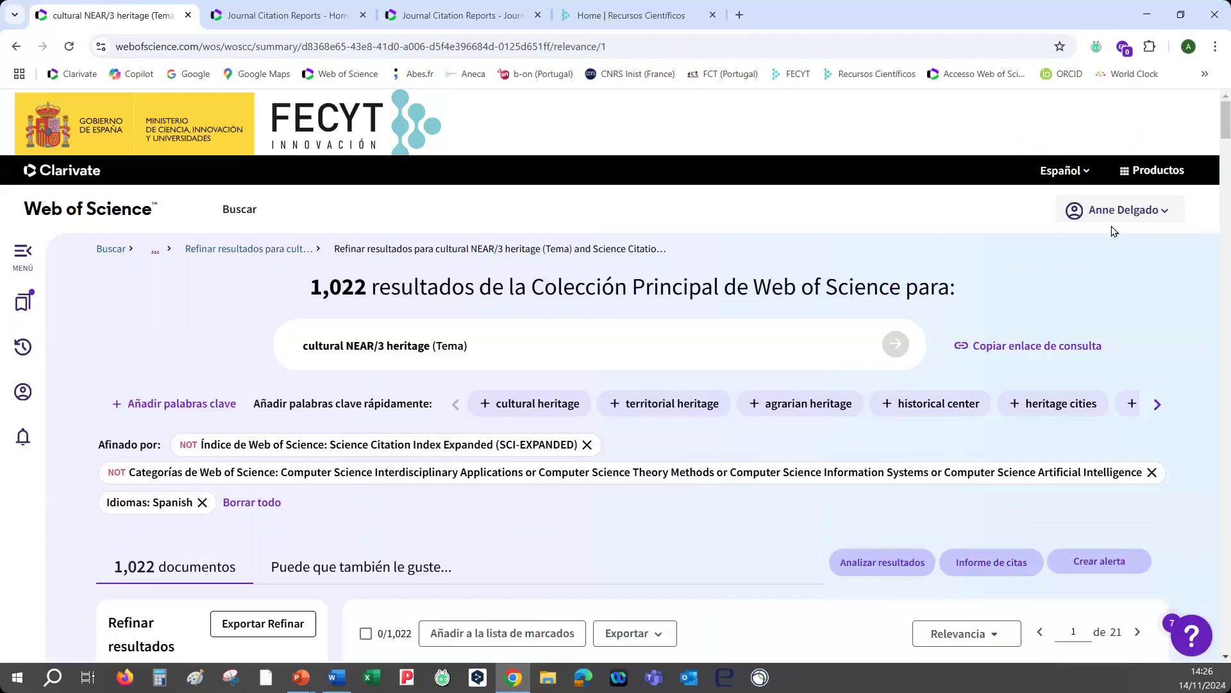
pyautogui.click(23, 252)
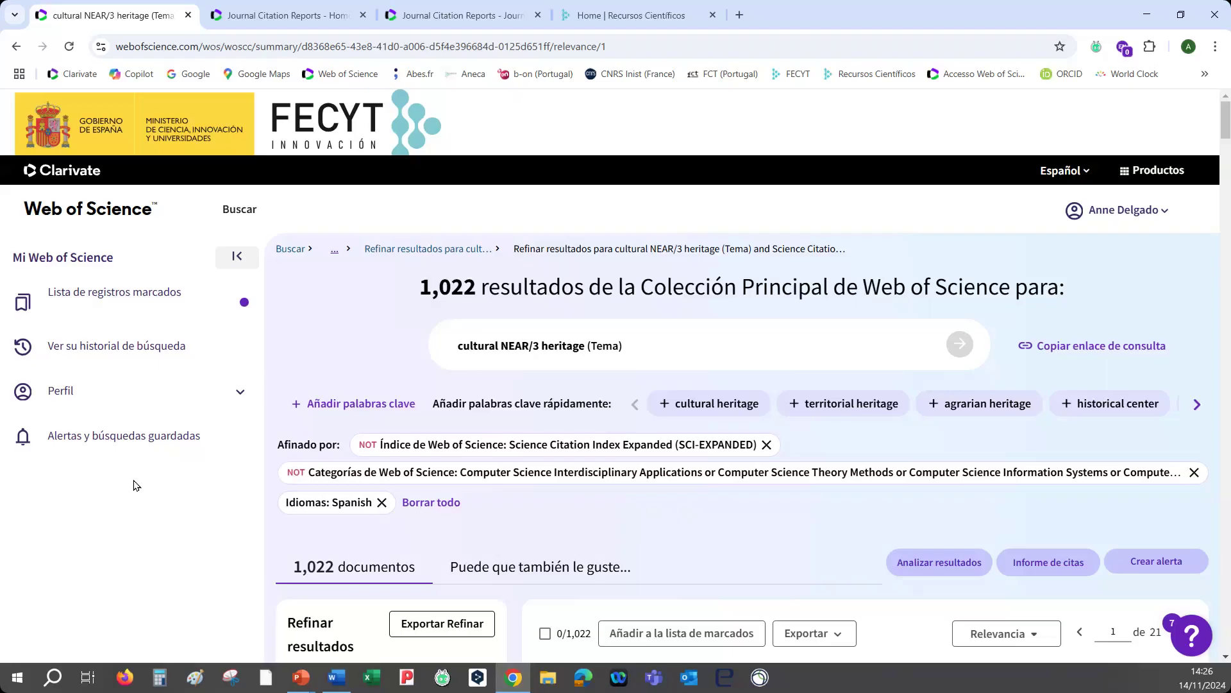
pyautogui.click(234, 258)
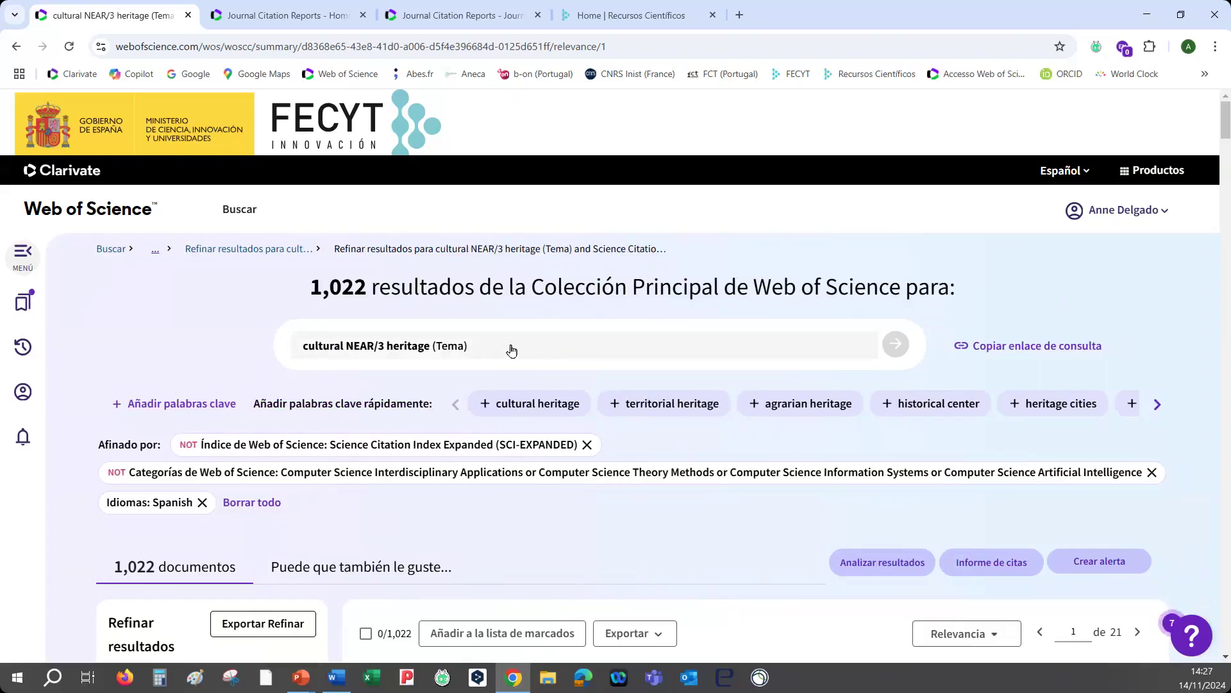
# Step: Narrow the topic search to "cultural NEAR/3 heritage AND spain" and look over the first results
pyautogui.click(511, 350)
pyautogui.write('AND spain')
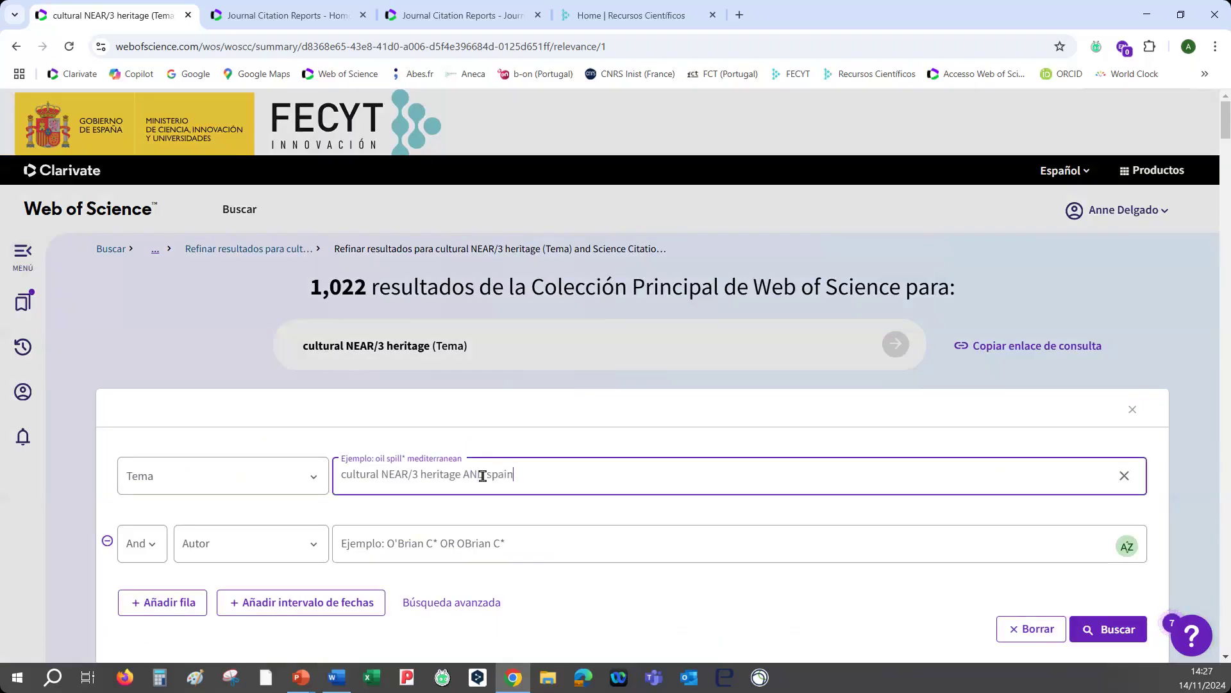
pyautogui.click(1106, 629)
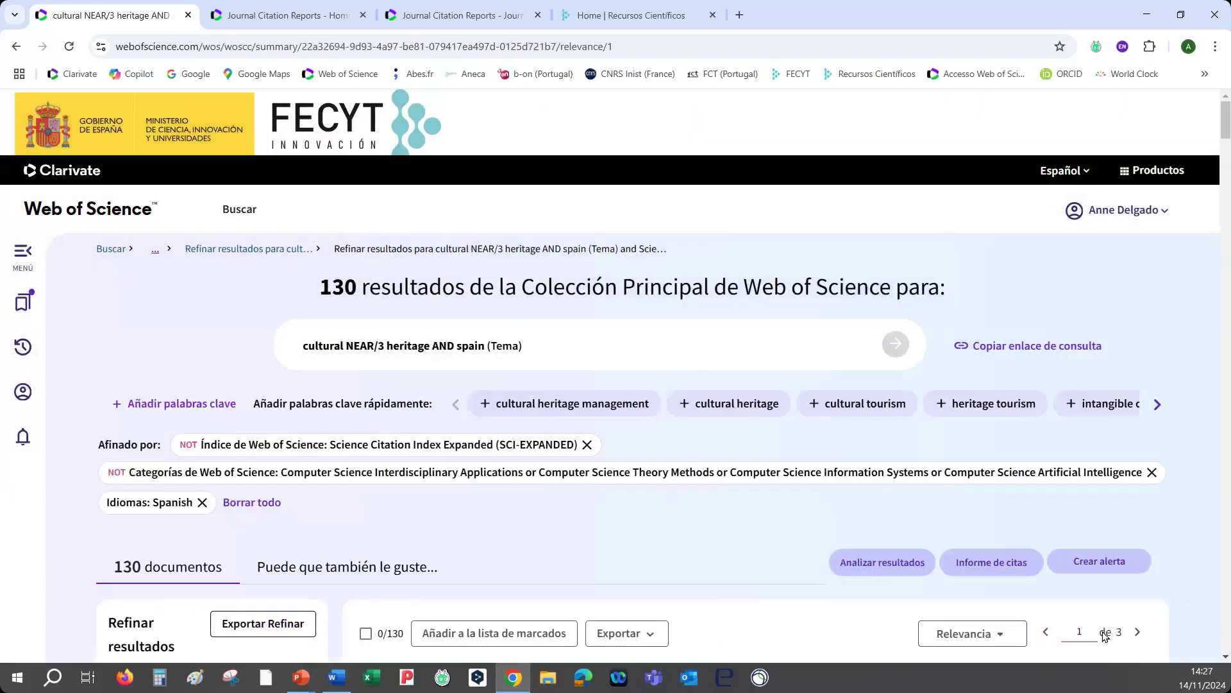
pyautogui.scroll(-5, 685, 602)
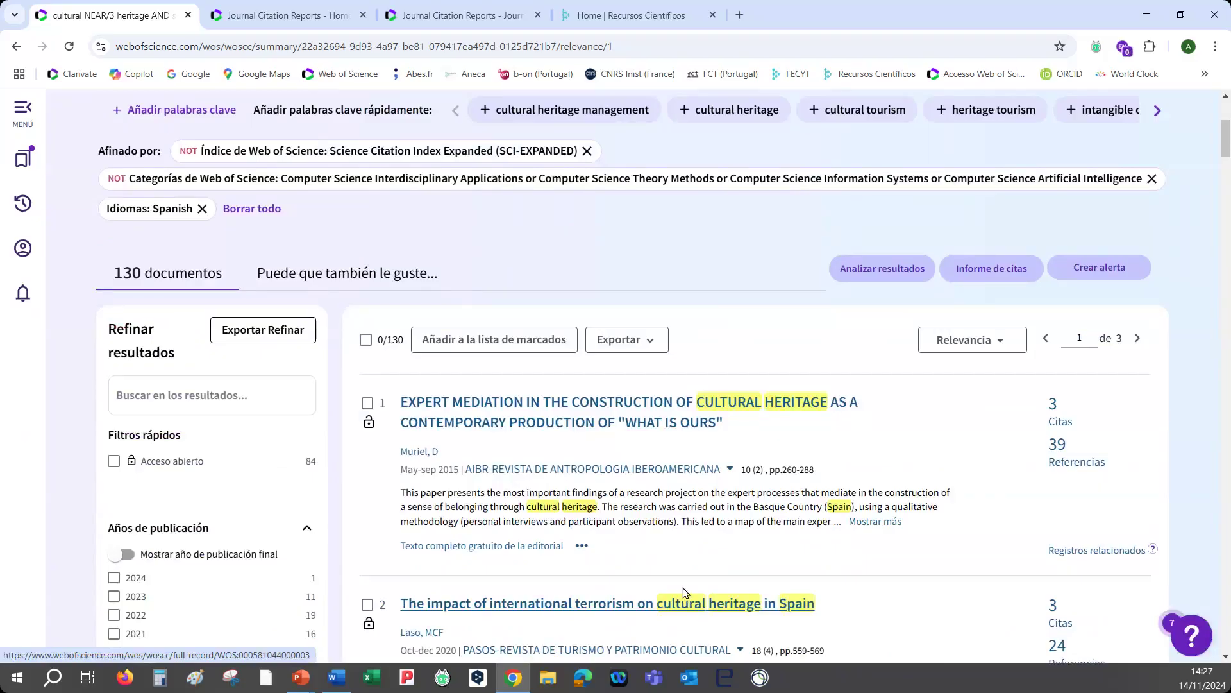
pyautogui.scroll(3, 686, 587)
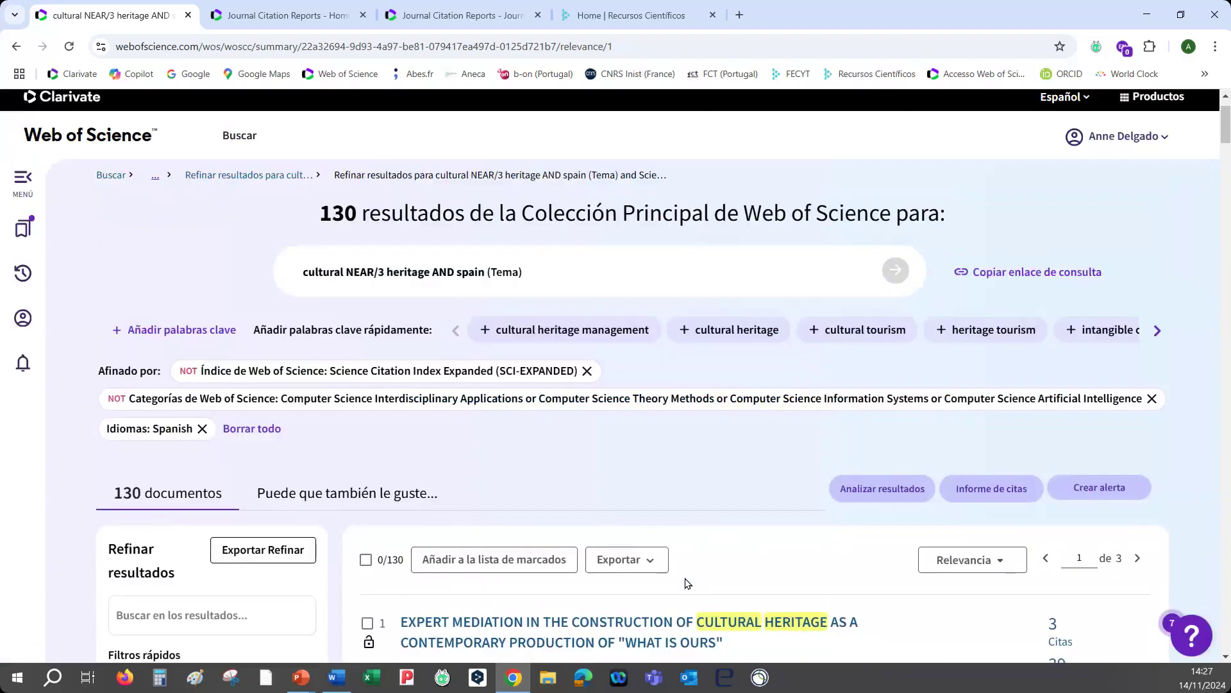
# Step: Create a search alert named "Patrimonio cultural España" with e-mail alerts enabled
pyautogui.click(1076, 496)
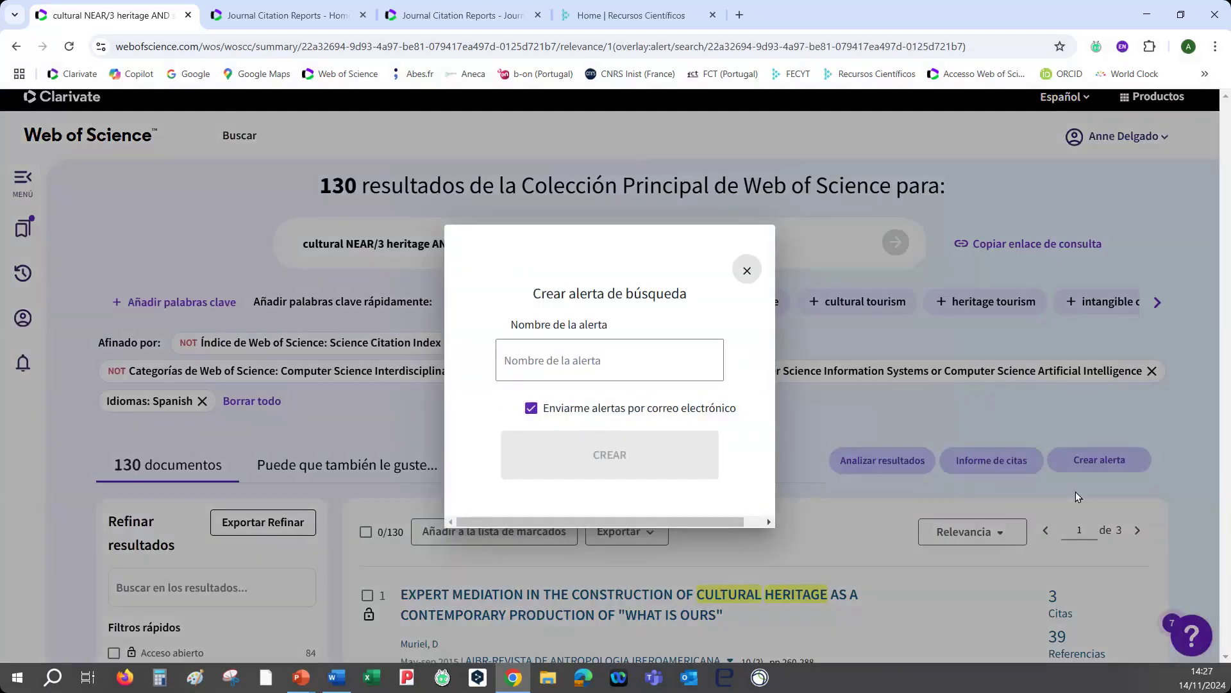
pyautogui.click(560, 360)
pyautogui.write('Patriom')
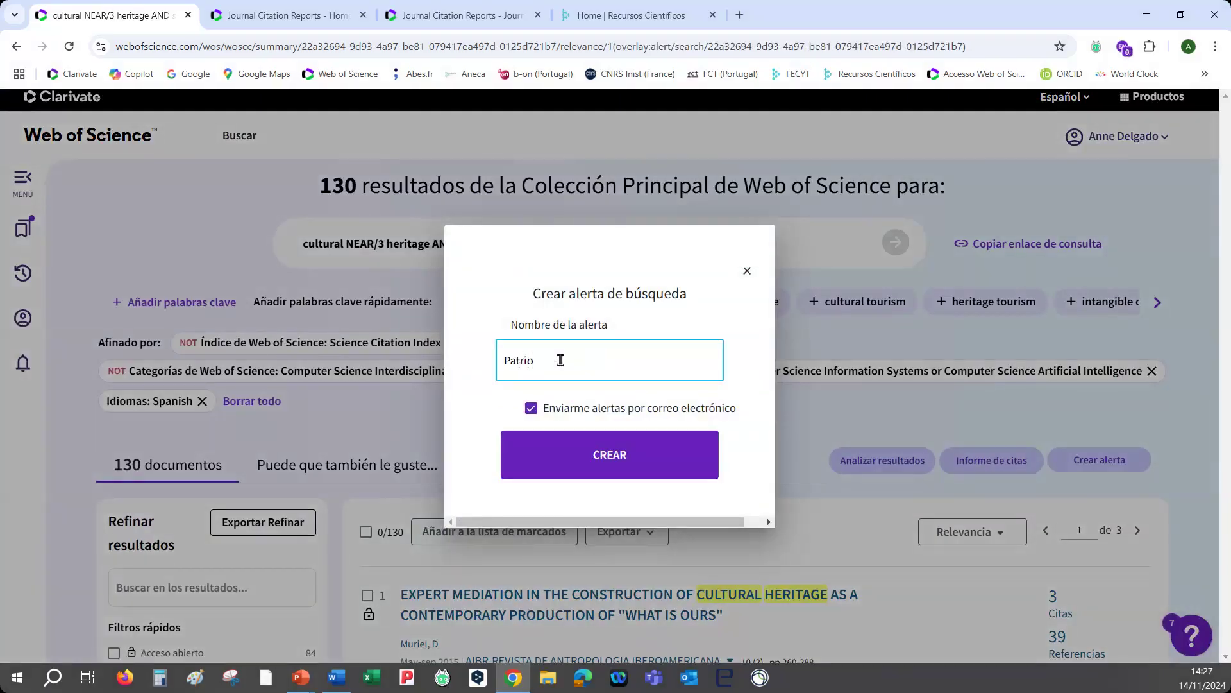
pyautogui.press('BackSpace')
pyautogui.press('BackSpace')
pyautogui.write('monio cultural España')
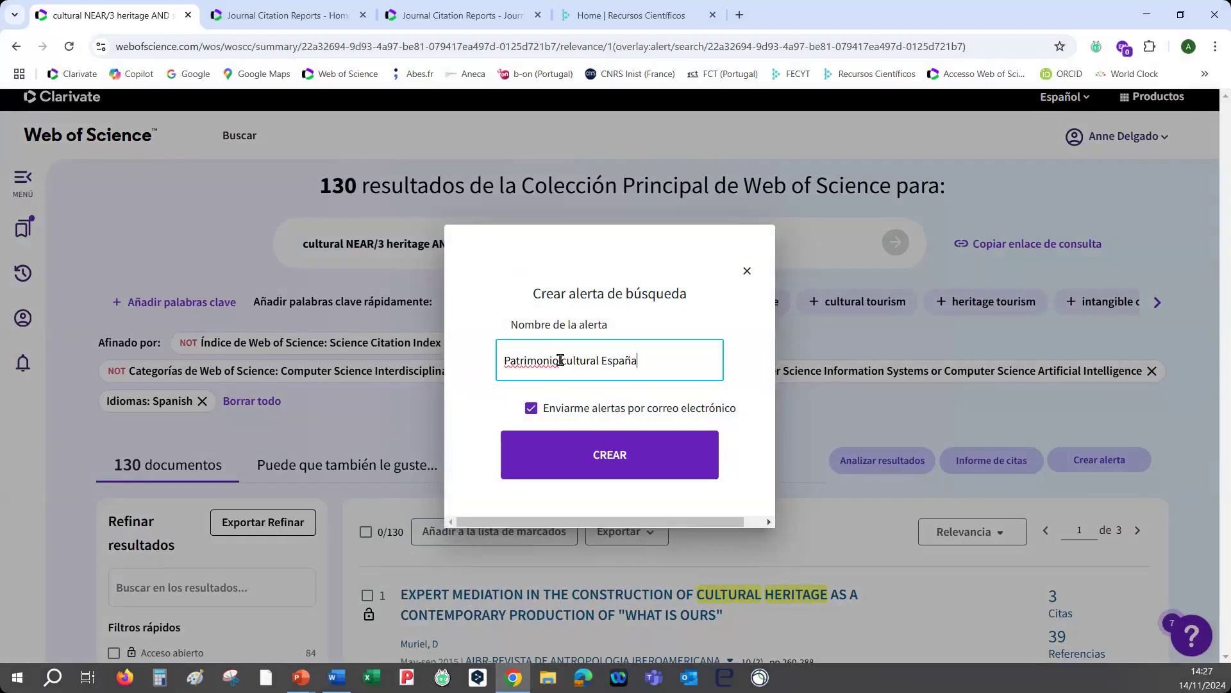
pyautogui.press('Return')
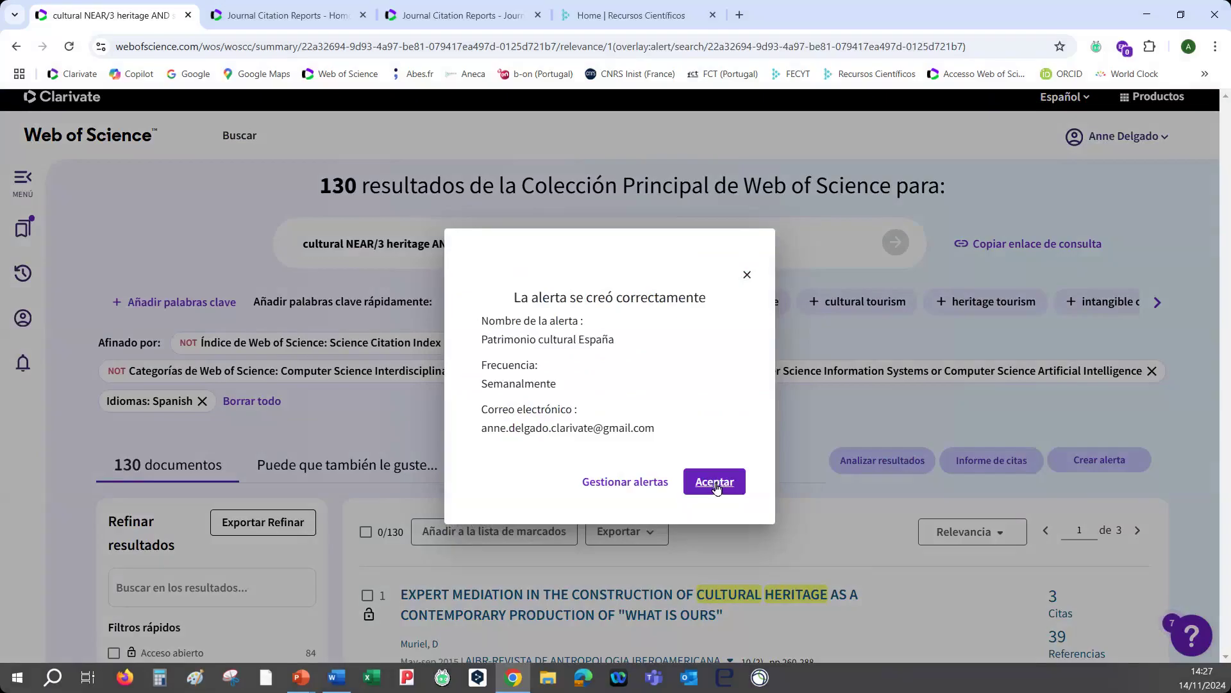
pyautogui.click(714, 483)
# Step: Open the saved search alerts and examine the full criteria and status choices of the "Patrimonio cultural España" alert
pyautogui.click(34, 186)
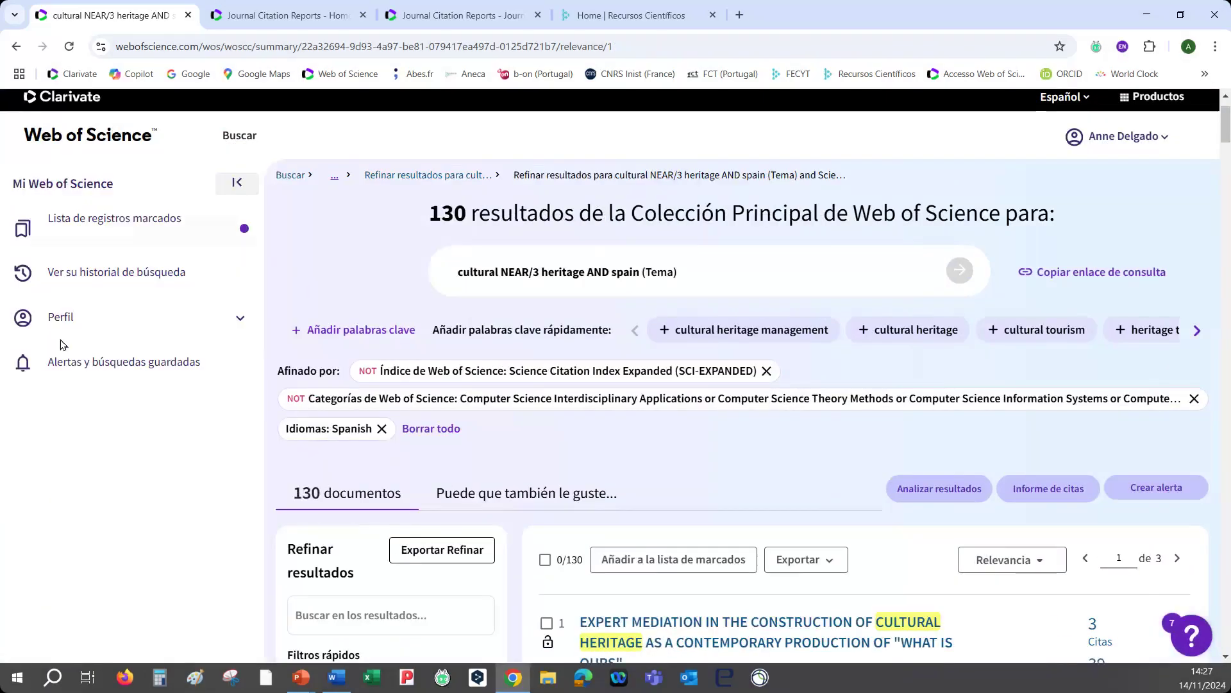
pyautogui.click(69, 361)
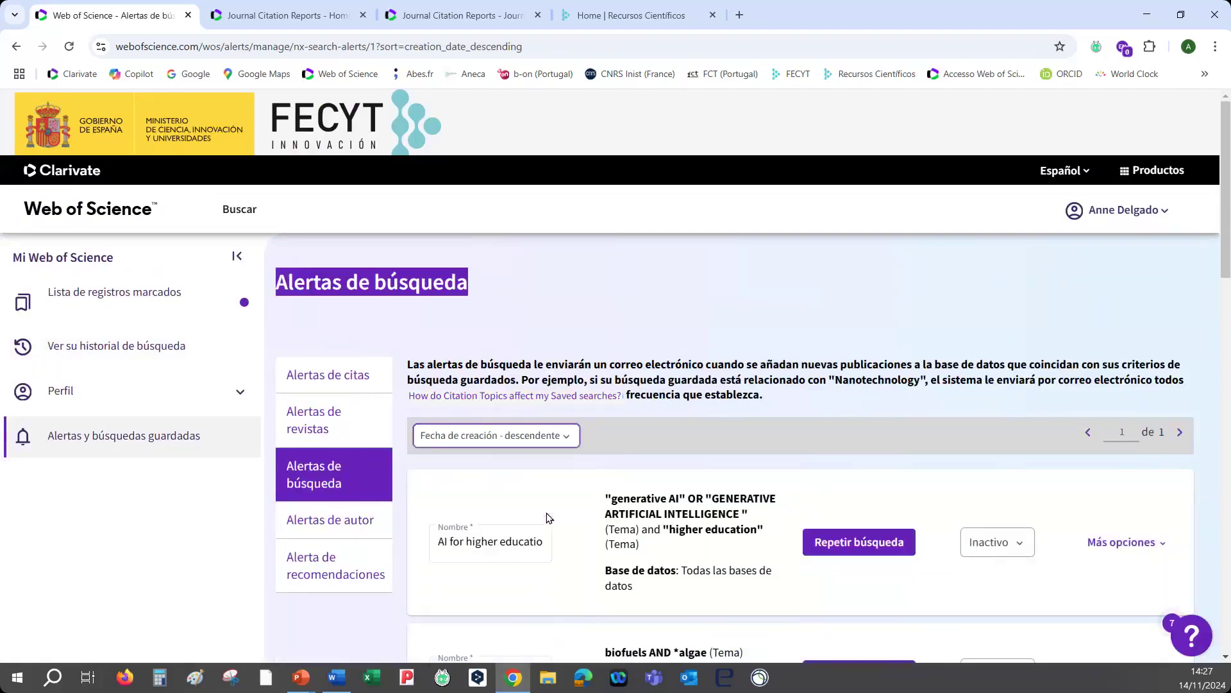
pyautogui.scroll(-3, 852, 459)
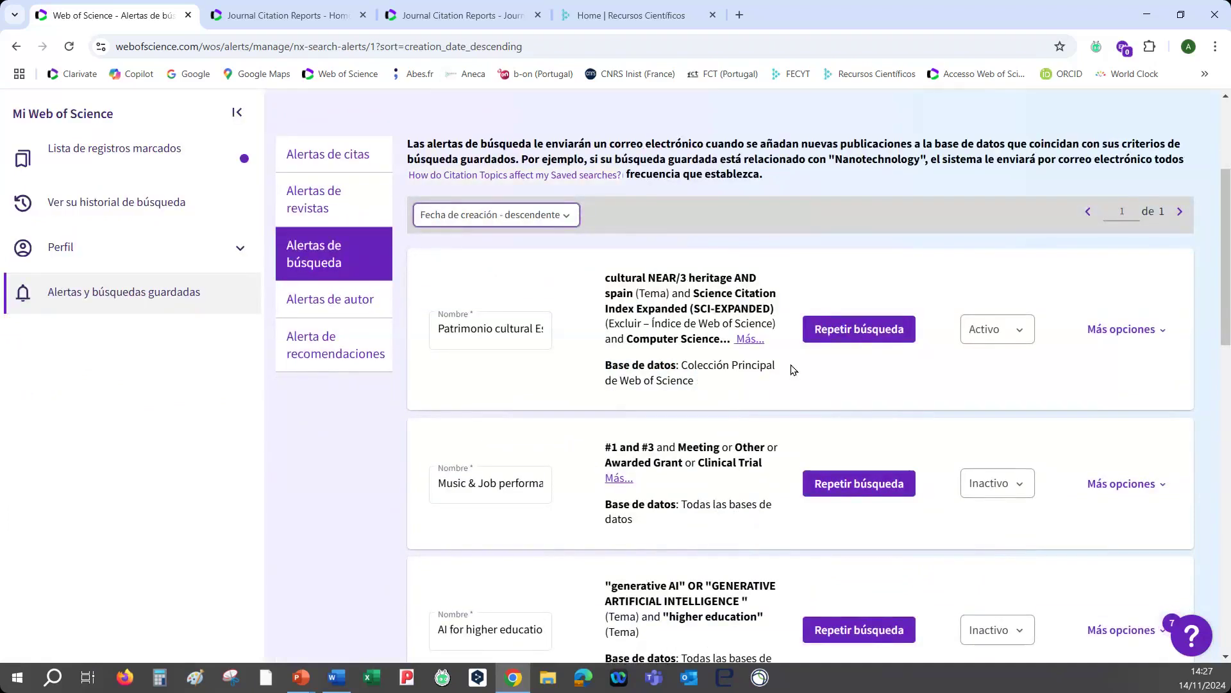
pyautogui.click(750, 338)
pyautogui.click(1018, 402)
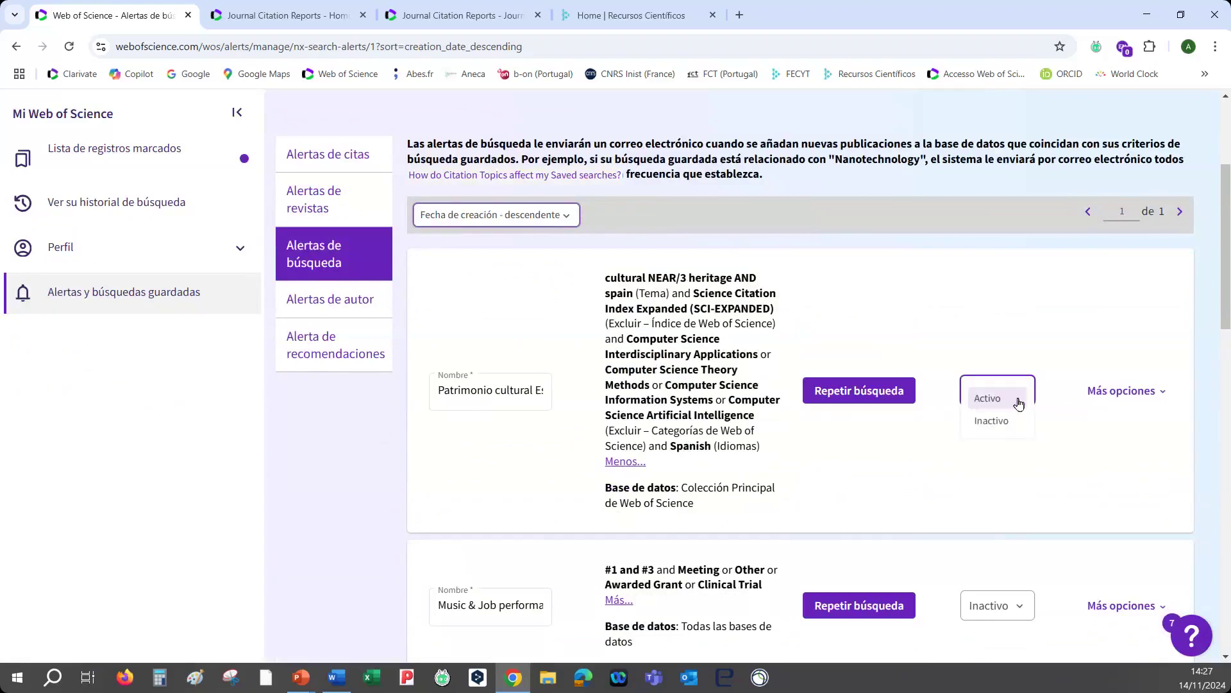
# Step: Expand the additional options of the "Patrimonio cultural España" alert and review its search details, recipients and frequency settings
pyautogui.click(1101, 394)
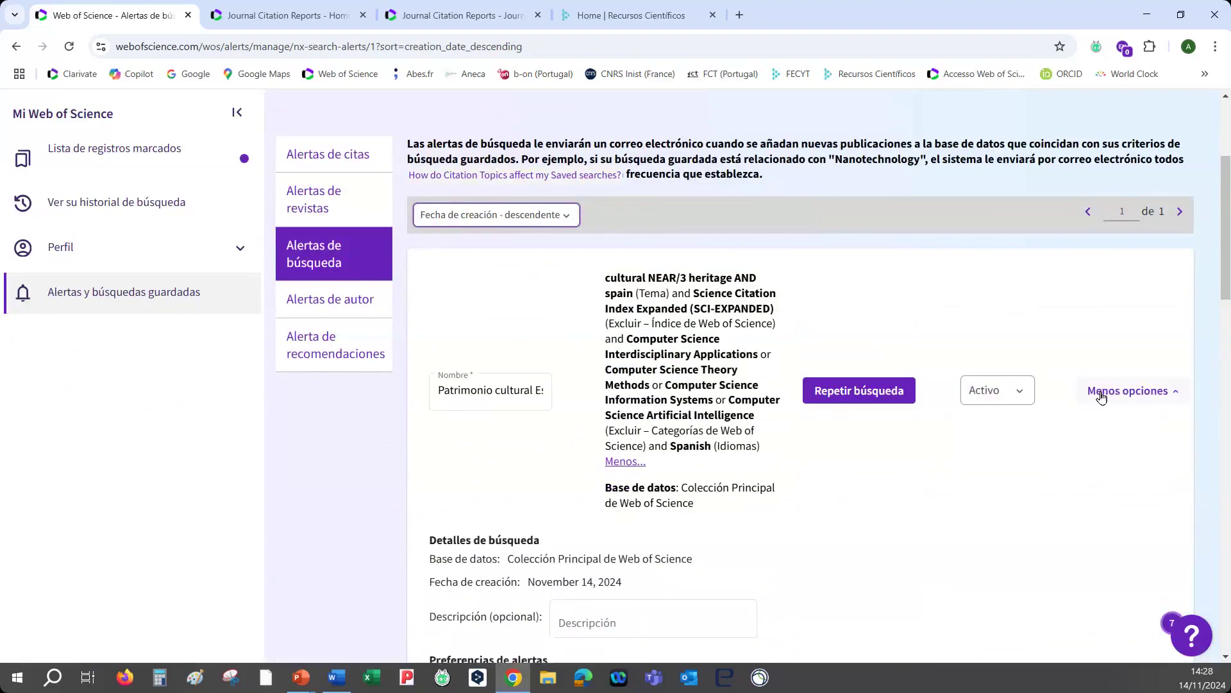
pyautogui.scroll(-2, 1101, 397)
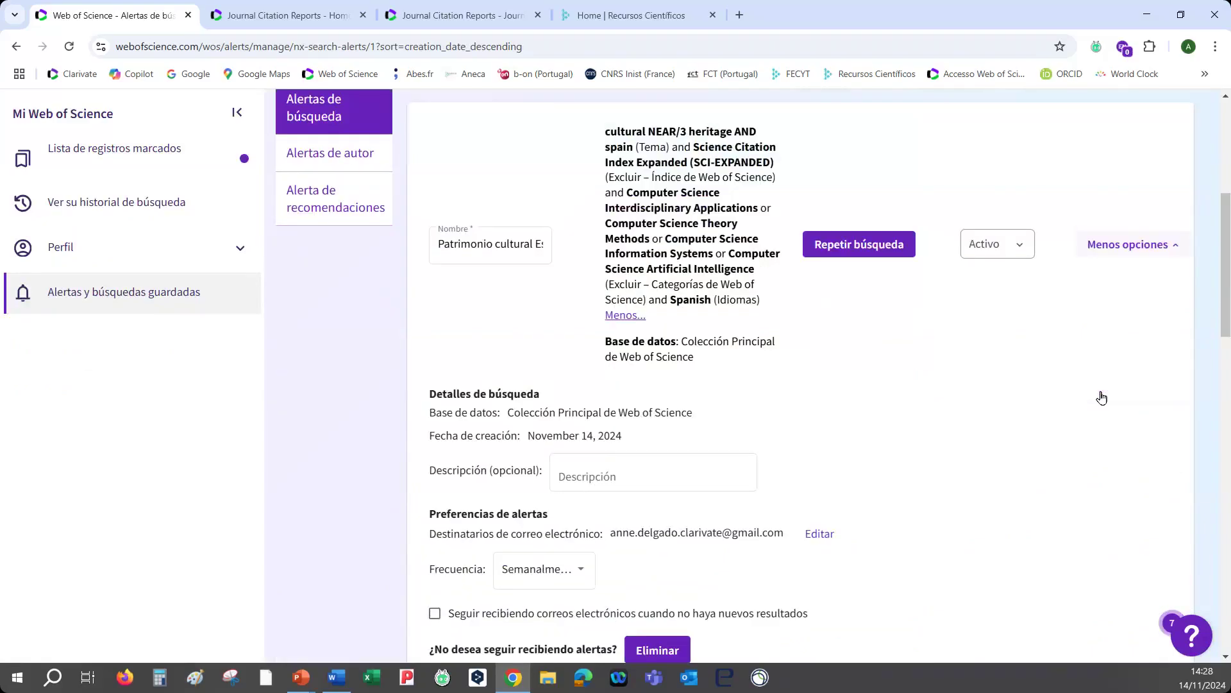
pyautogui.scroll(-1, 1101, 398)
pyautogui.scroll(2, 691, 256)
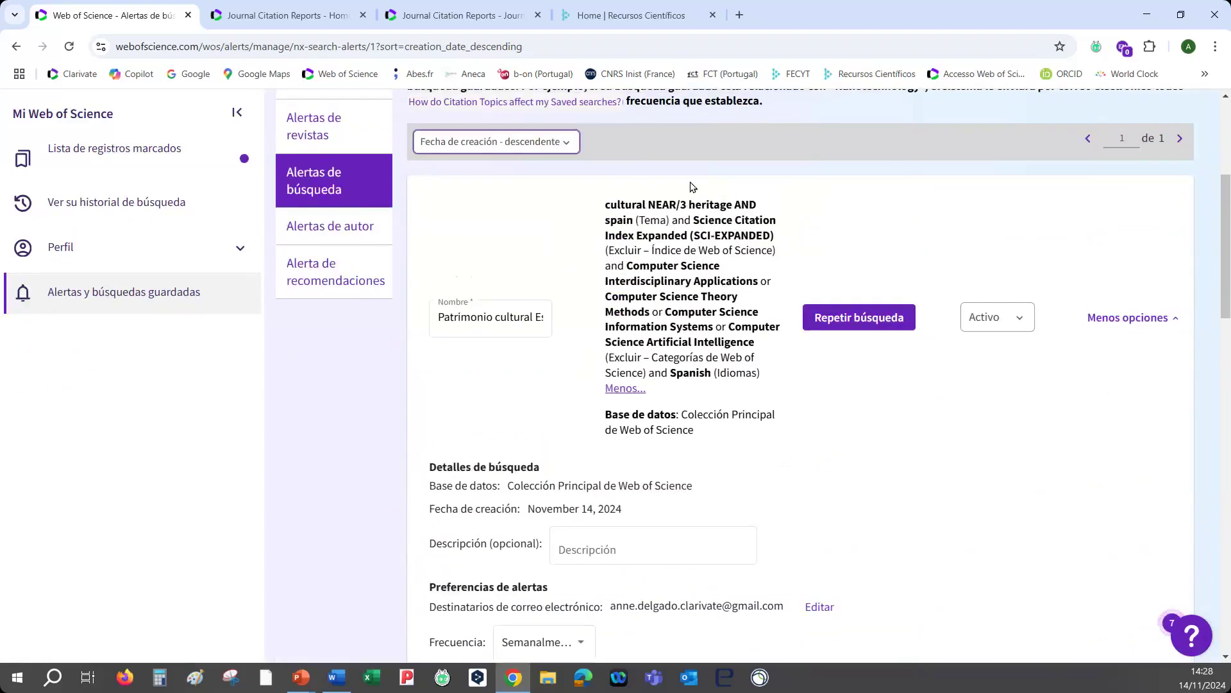
pyautogui.scroll(-2, 692, 186)
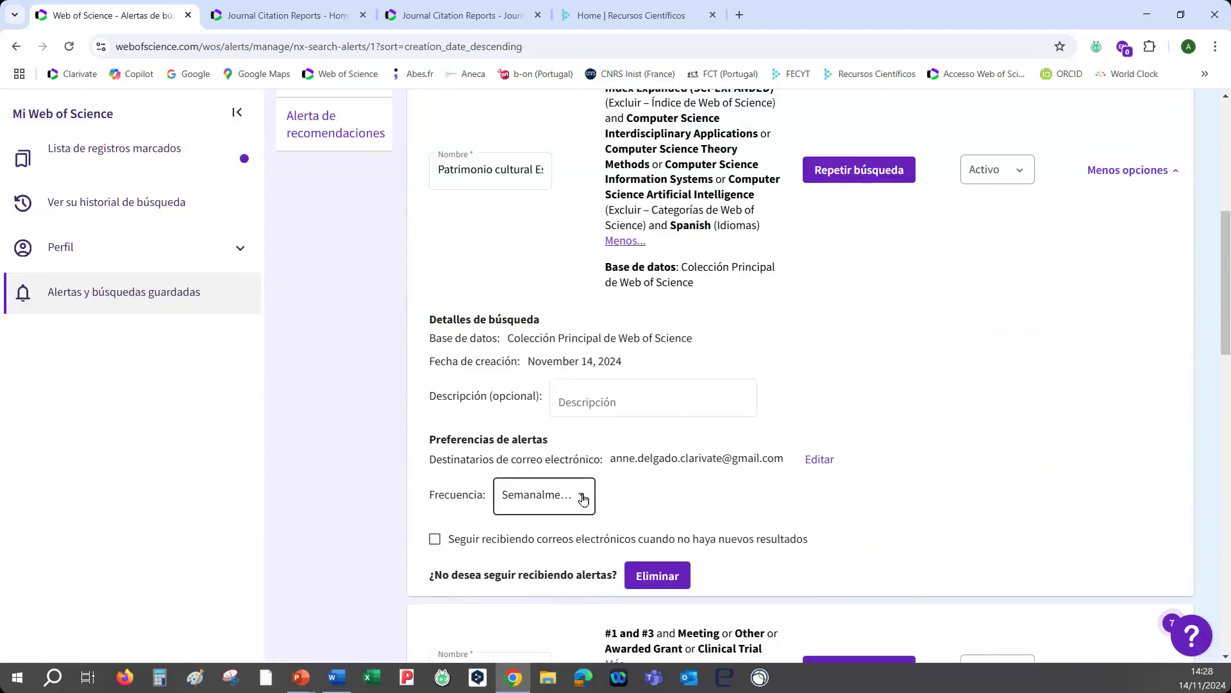
pyautogui.scroll(1, 759, 244)
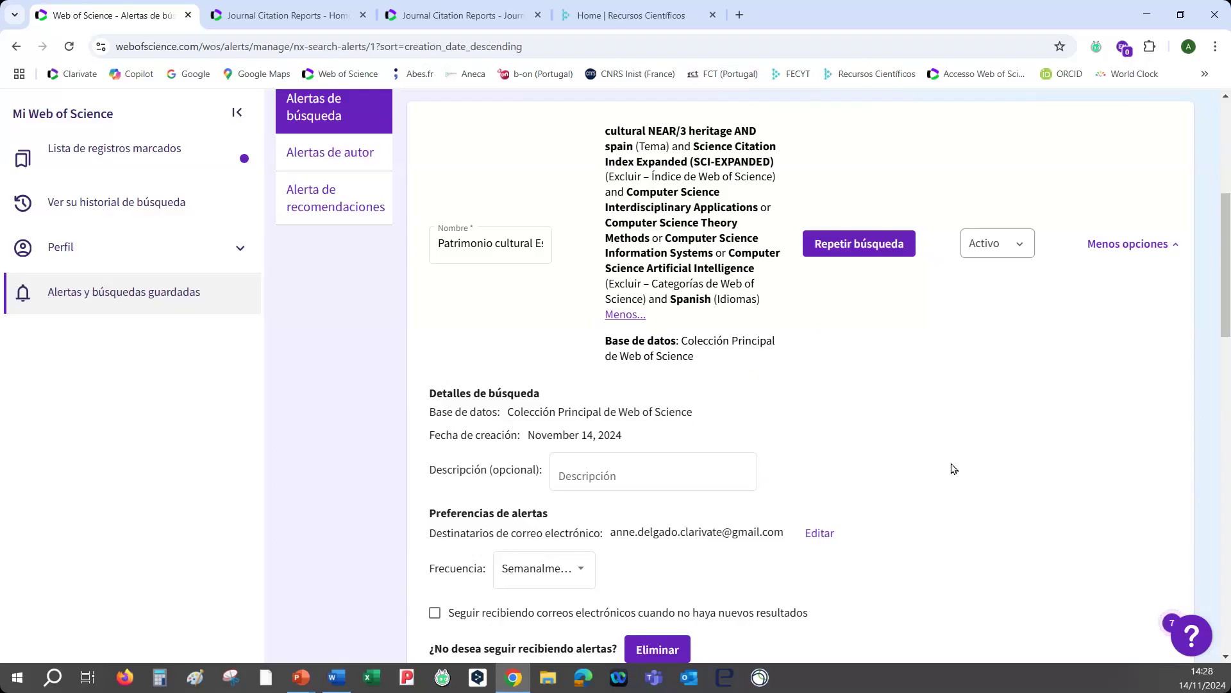
pyautogui.scroll(2, 954, 469)
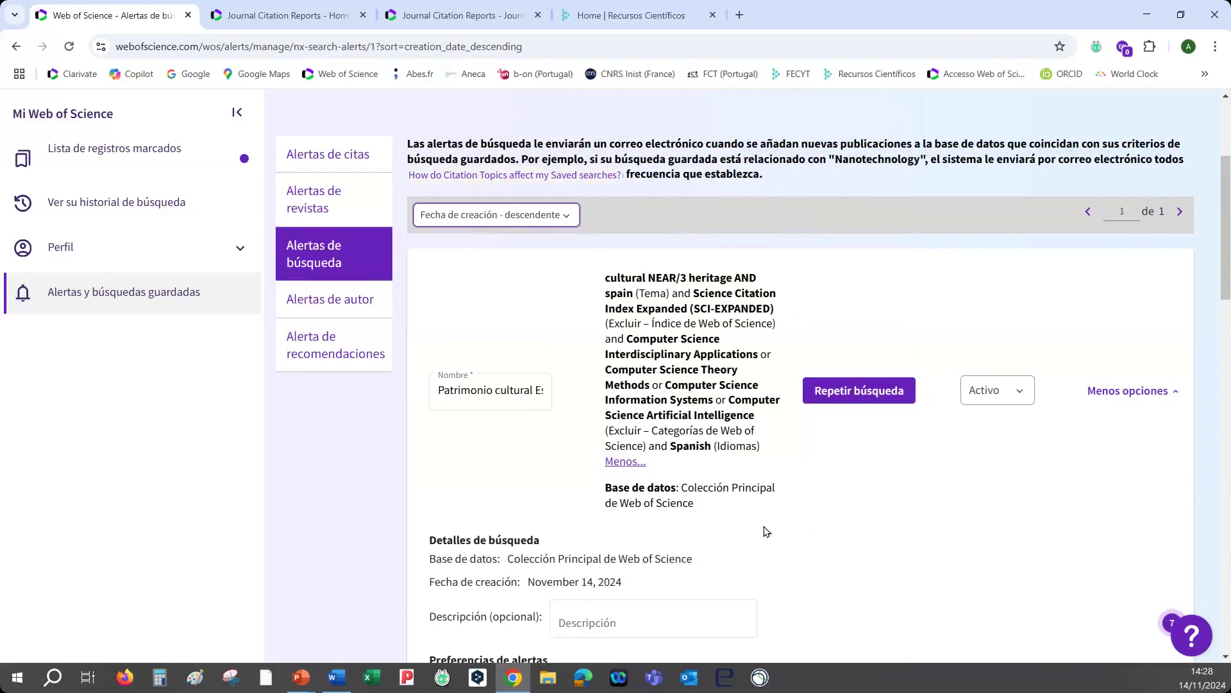
# Step: Return to the document search page, switch to the PowerPoint slide show and advance to the agenda slide highlighting "Revistas y tesis españolas en Web of Science"
pyautogui.scroll(4, 268, 250)
pyautogui.click(239, 209)
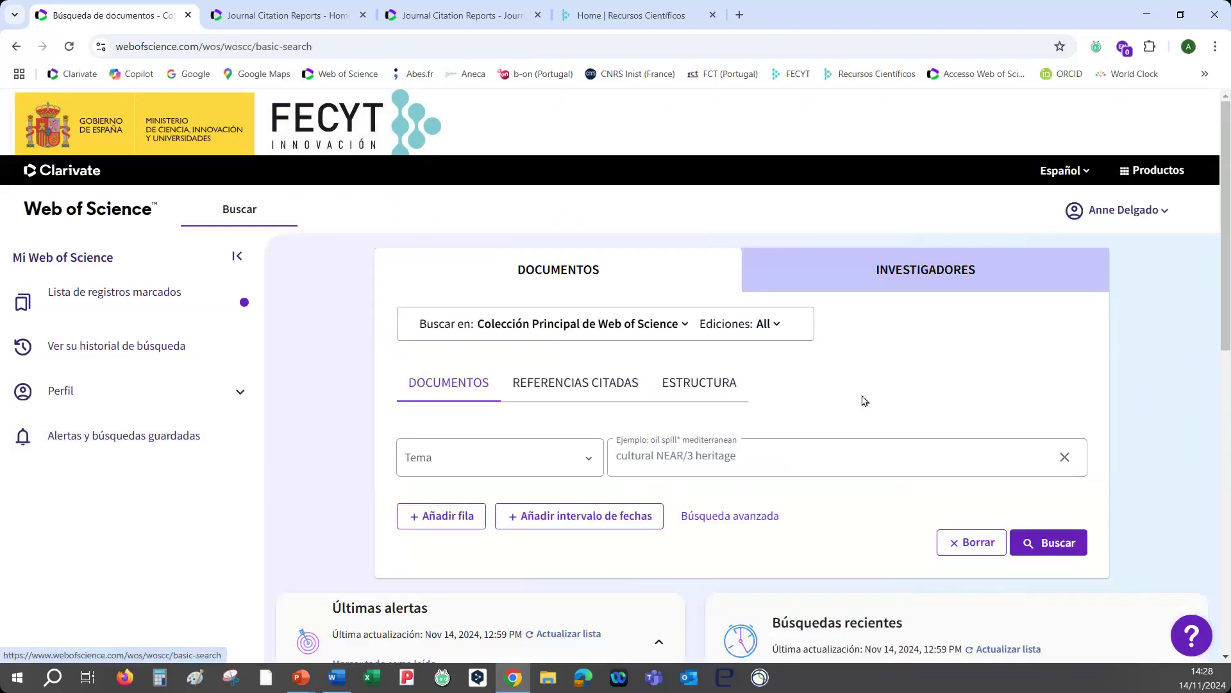
pyautogui.moveTo(513, 685)
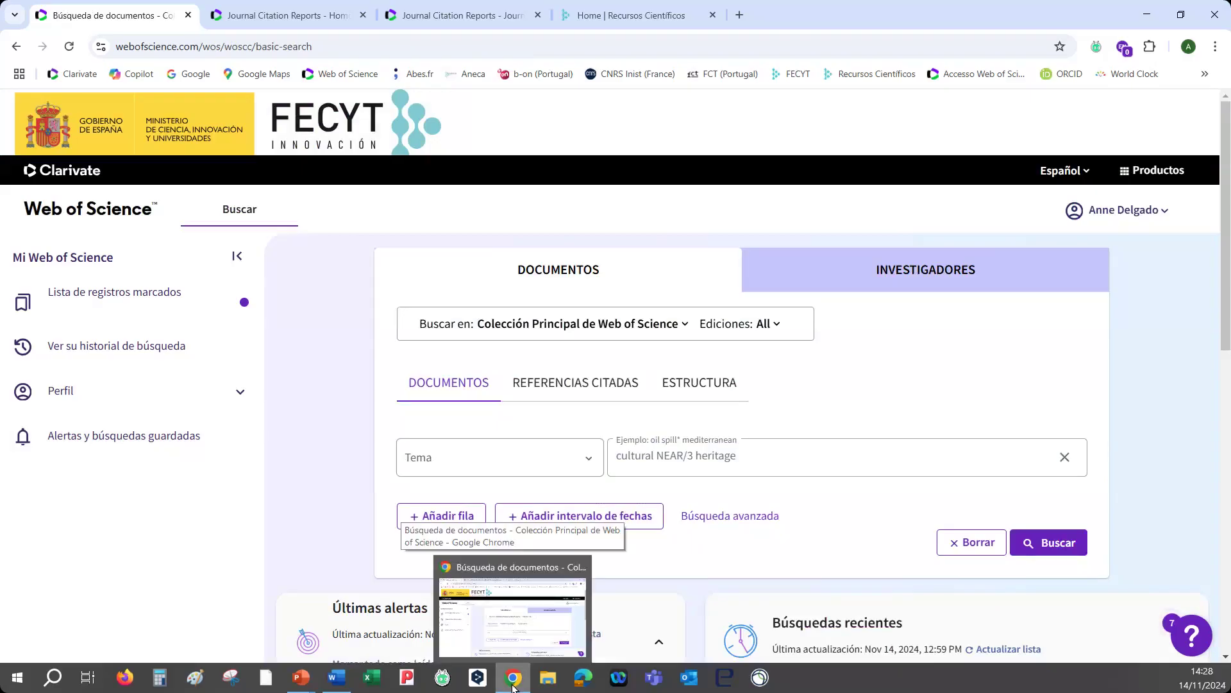
pyautogui.moveTo(305, 679)
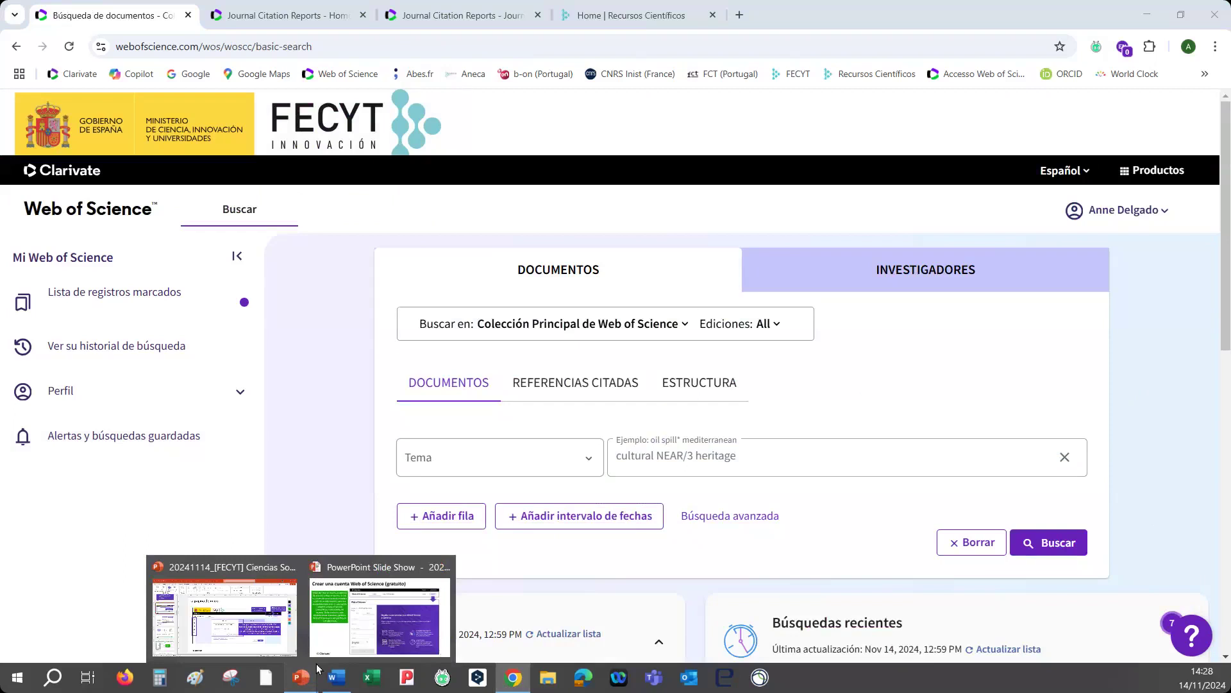
pyautogui.click(379, 612)
pyautogui.press('Right')
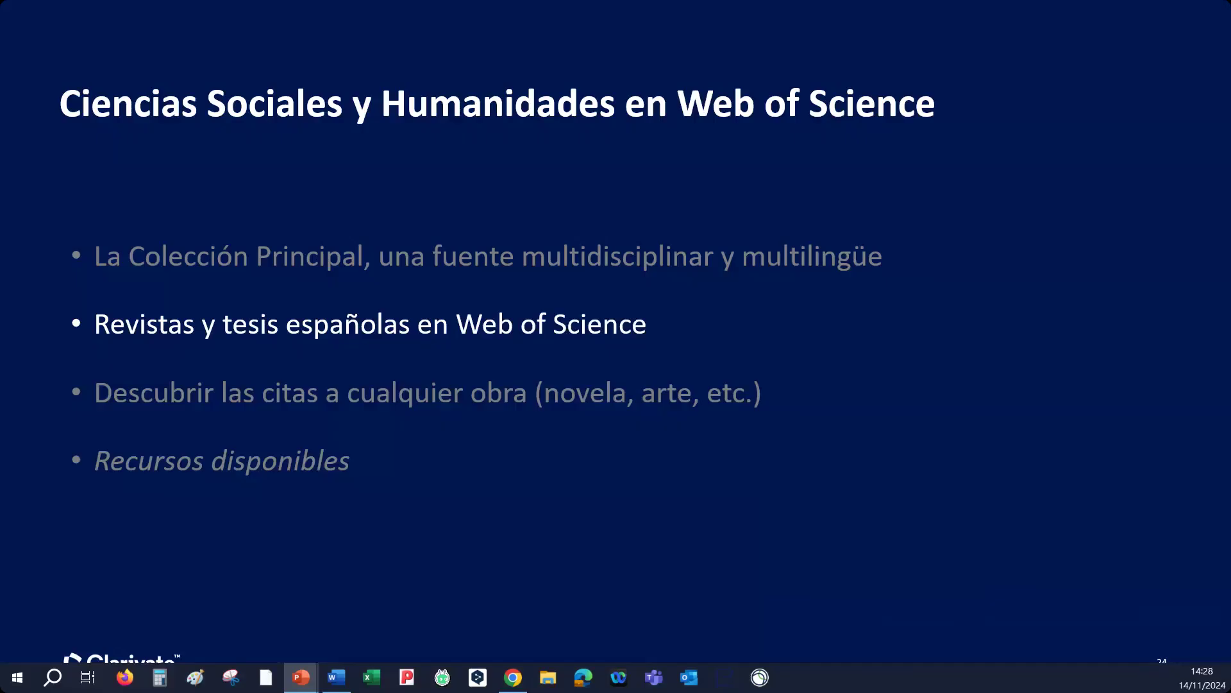
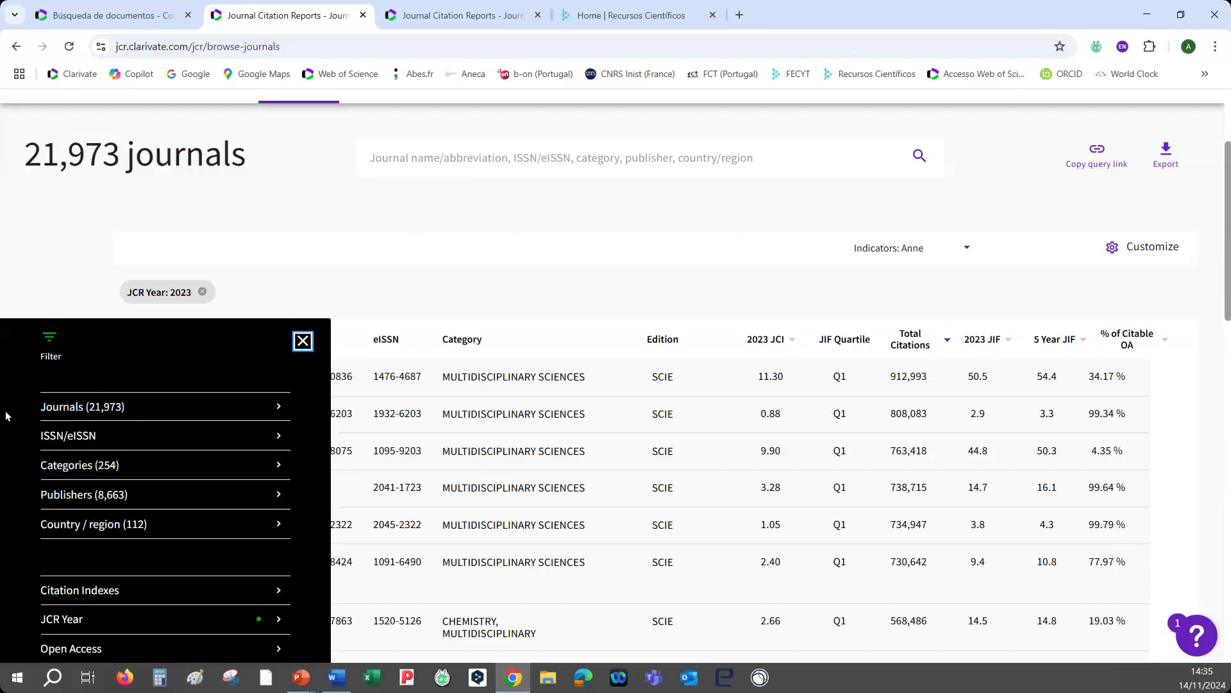
# Step: Filter the journal list by country/region, choosing SPAIN, and apply the filter
pyautogui.scroll(-4, 6, 413)
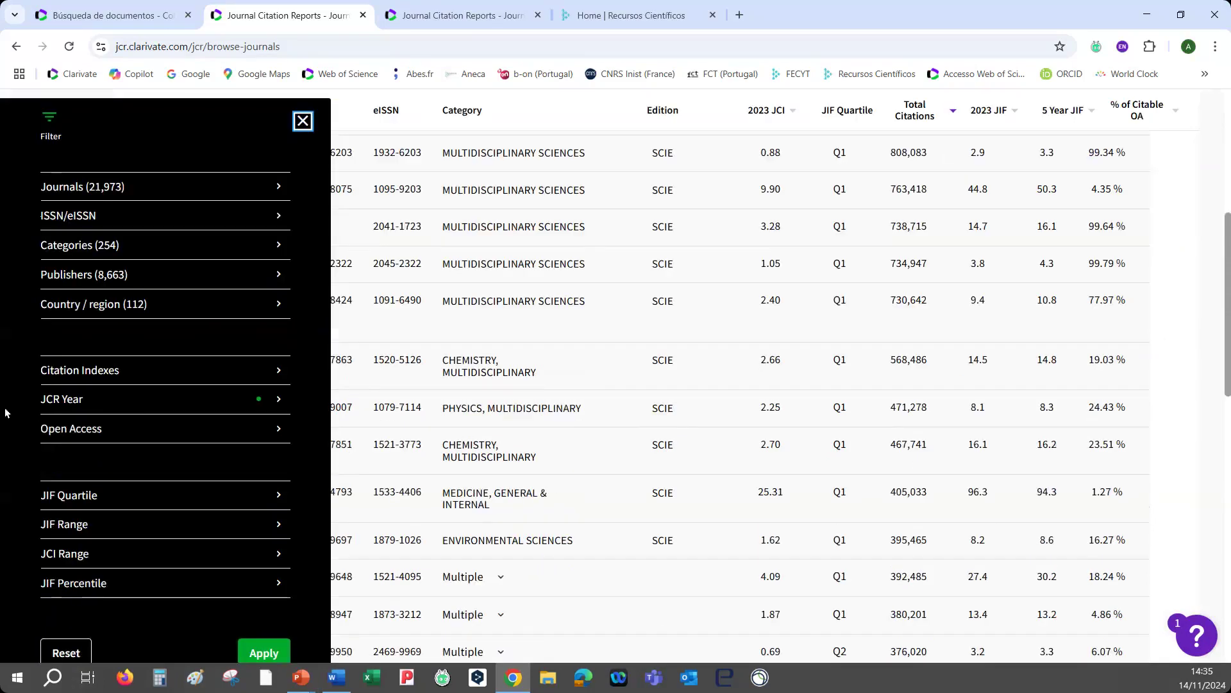
pyautogui.scroll(-1, 6, 414)
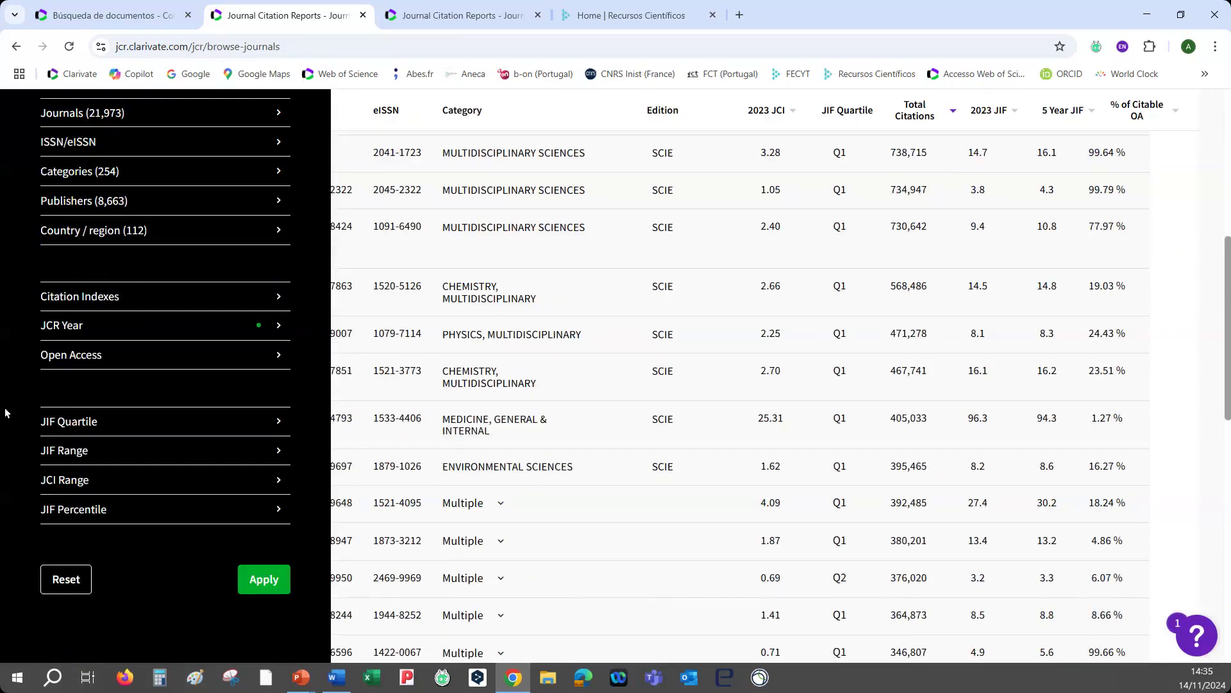
pyautogui.click(128, 230)
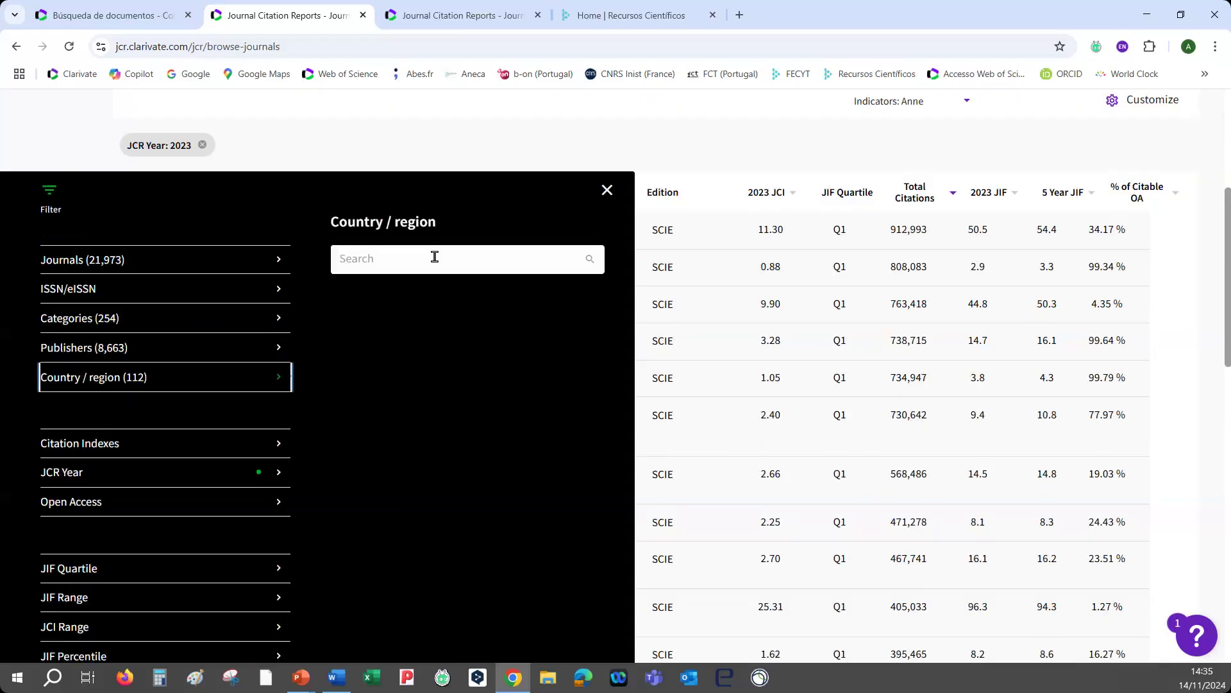
pyautogui.click(435, 256)
pyautogui.write('spai')
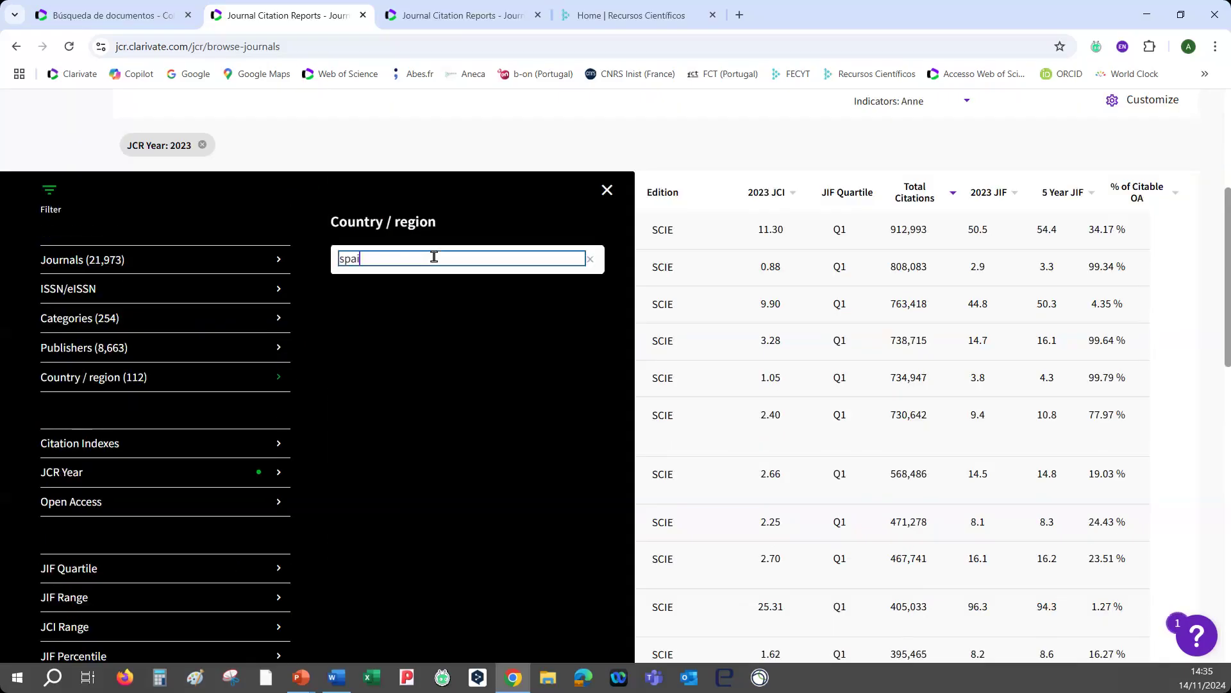
pyautogui.write('n')
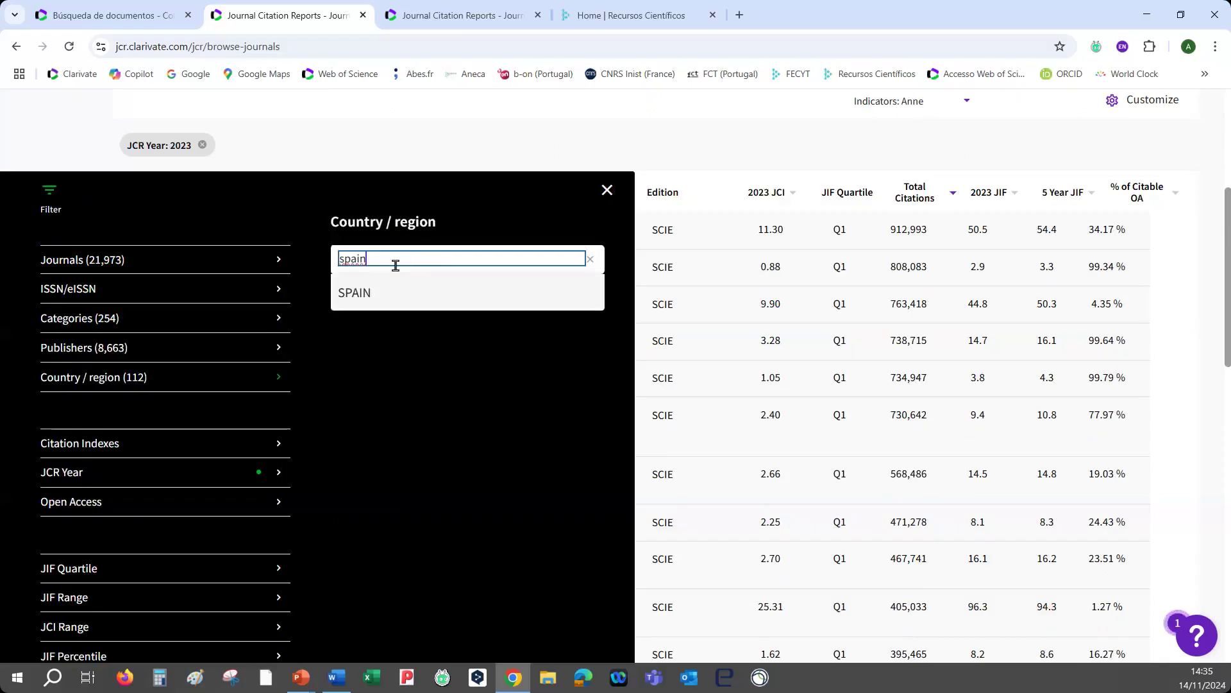
pyautogui.click(355, 292)
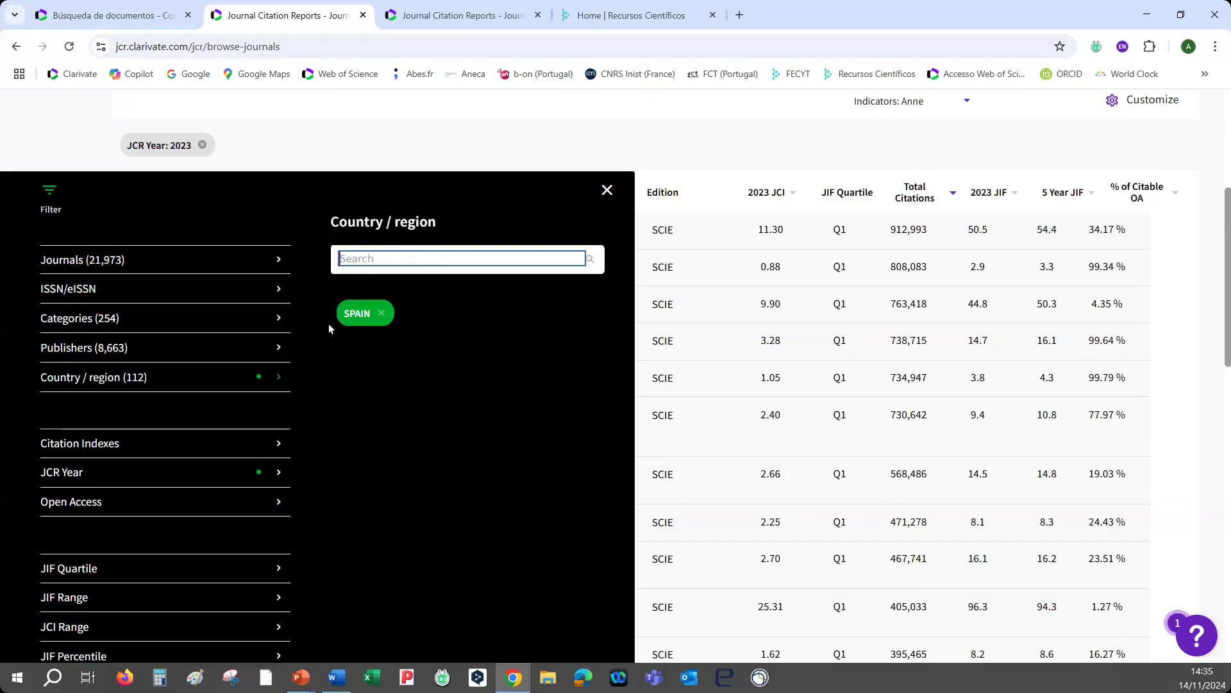
pyautogui.scroll(-3, 329, 328)
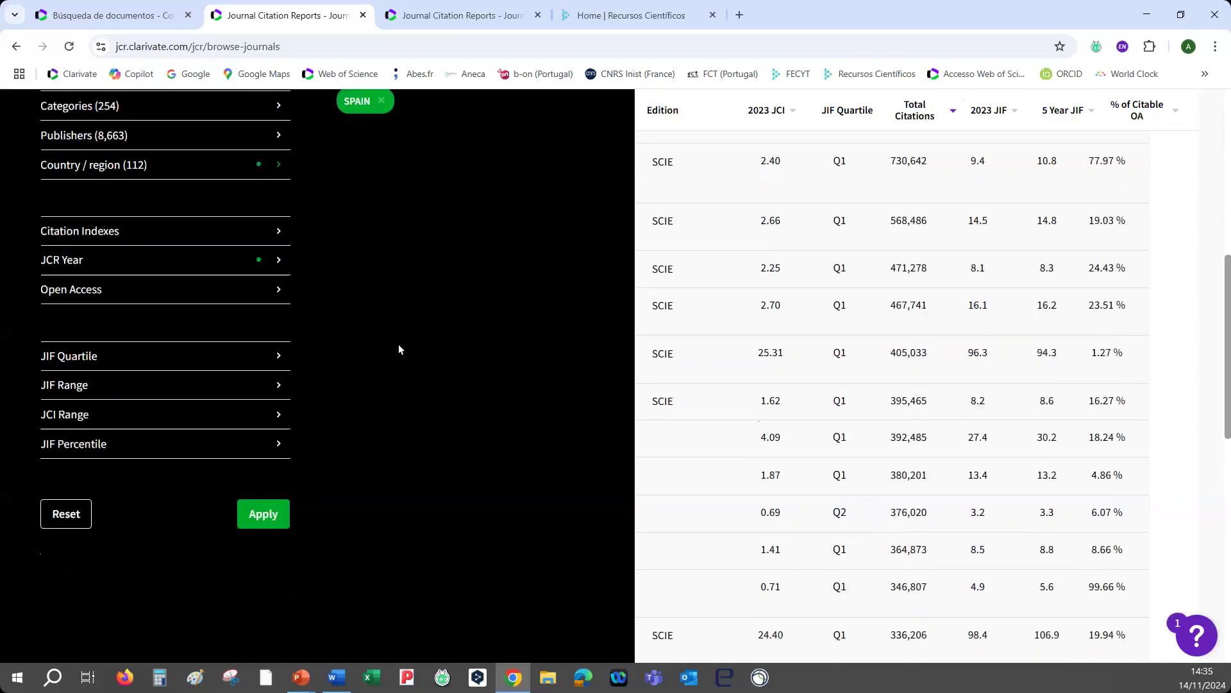
pyautogui.click(263, 508)
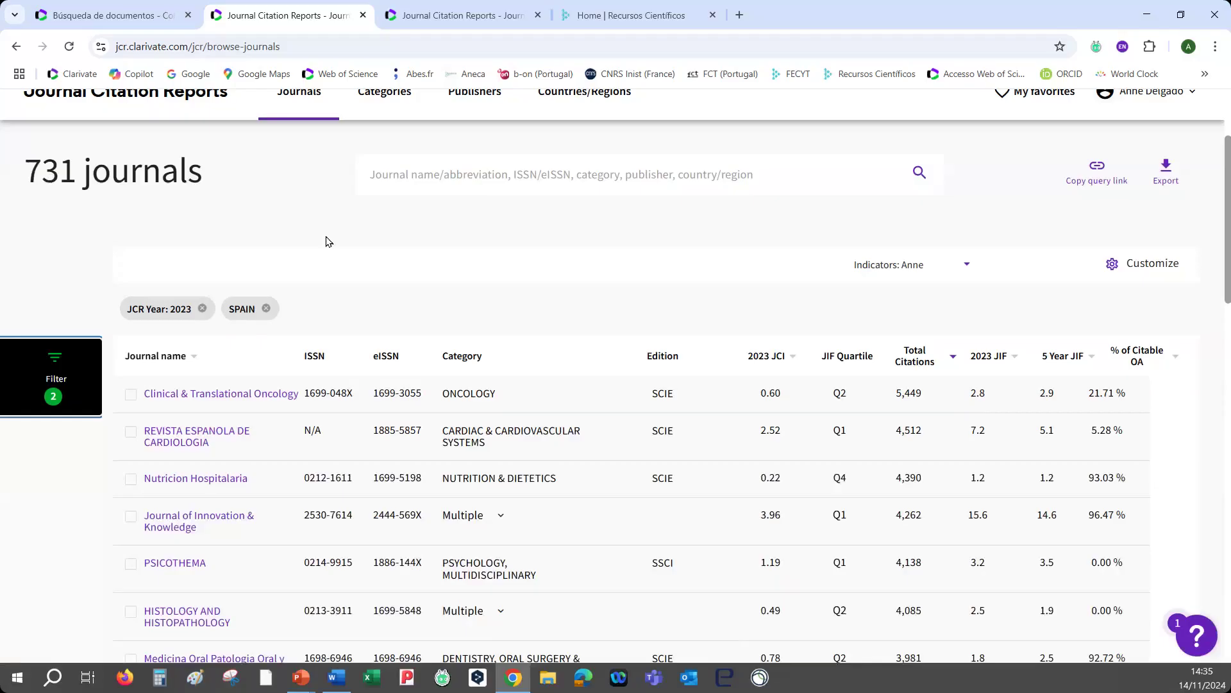
# Step: Filter the Spanish journals to the categories History, History & Philosophy Of Science and History Of Social Sciences
pyautogui.scroll(1, 302, 250)
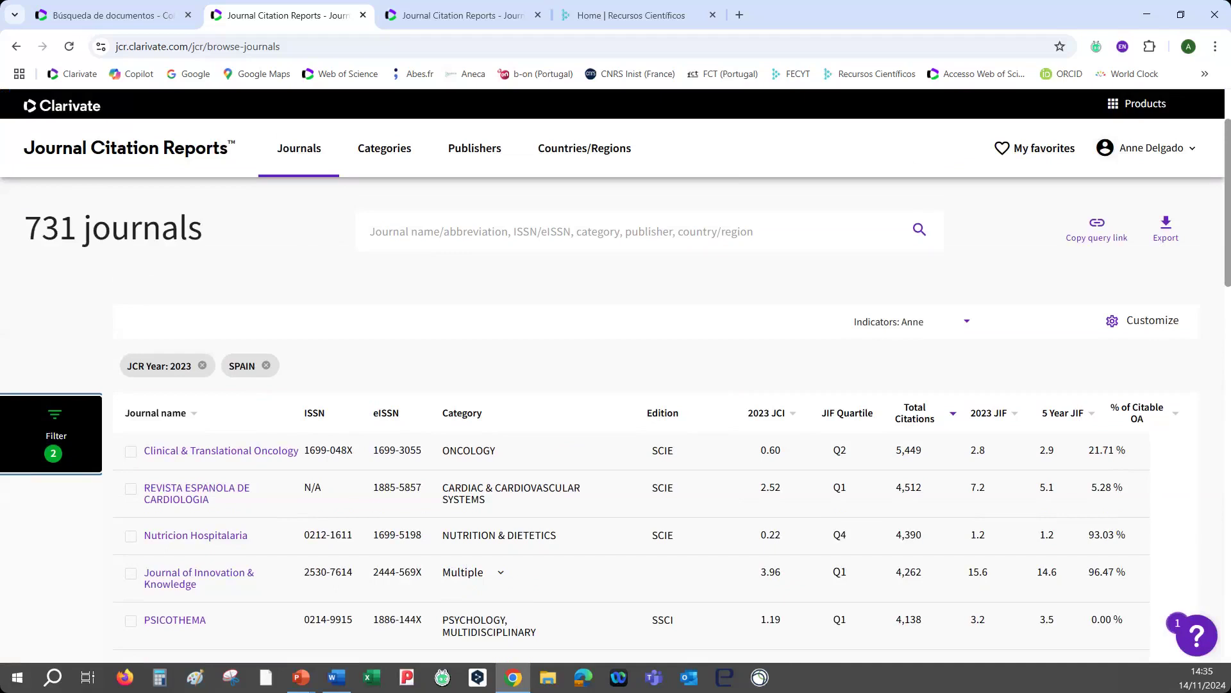
pyautogui.click(55, 431)
pyautogui.scroll(-1, 61, 418)
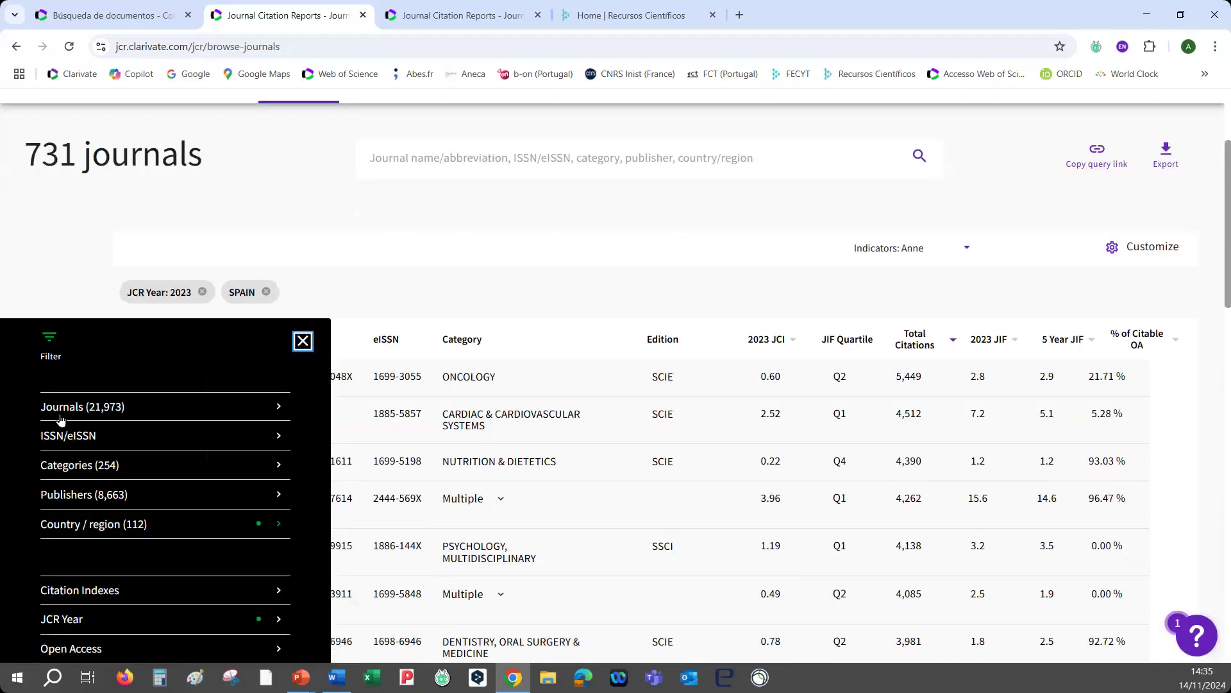
pyautogui.scroll(-2, 61, 418)
pyautogui.scroll(-1, 59, 419)
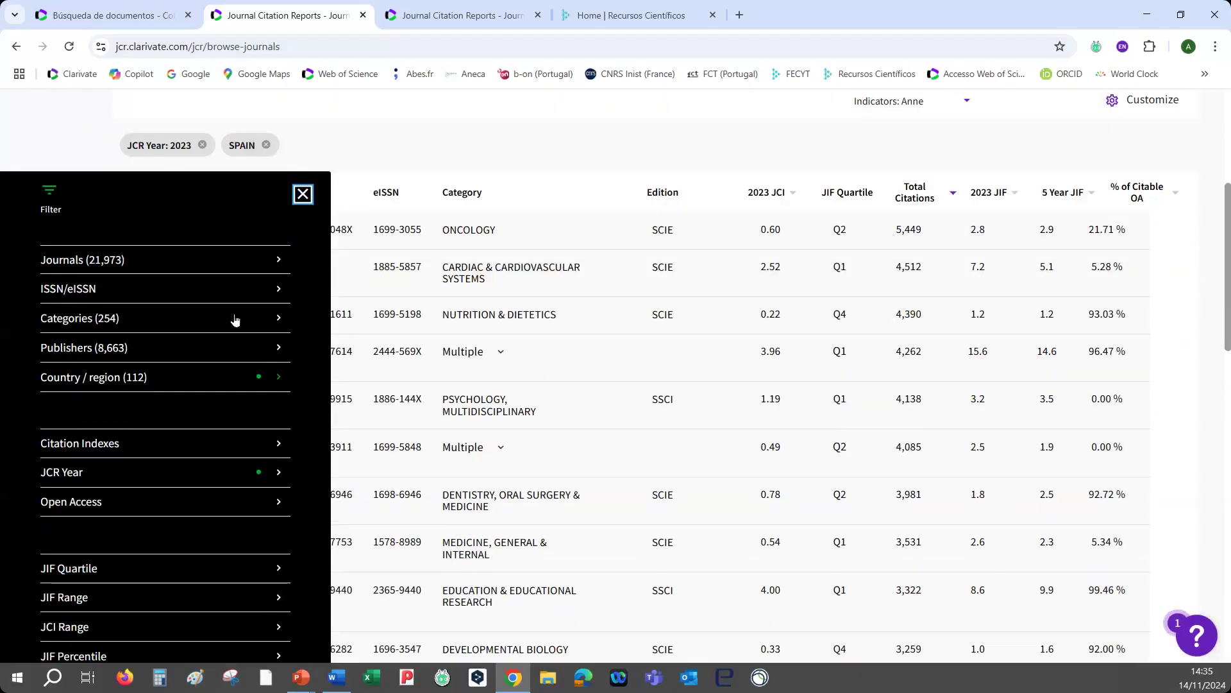
pyautogui.click(280, 319)
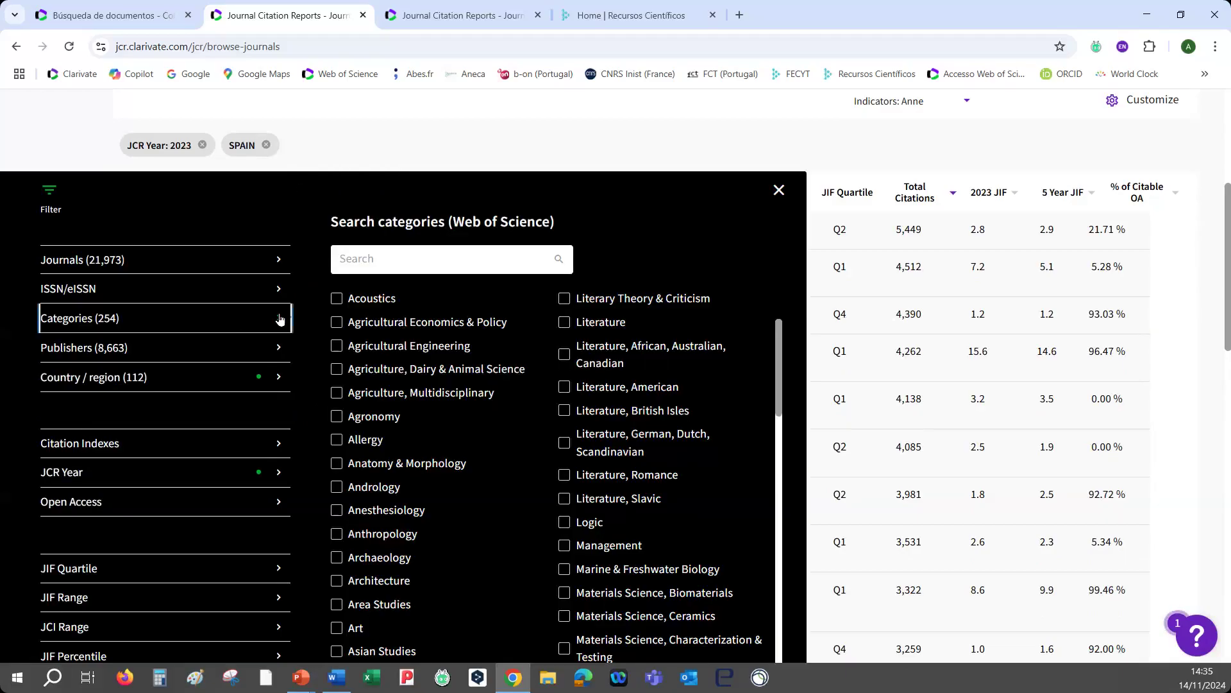
pyautogui.click(407, 256)
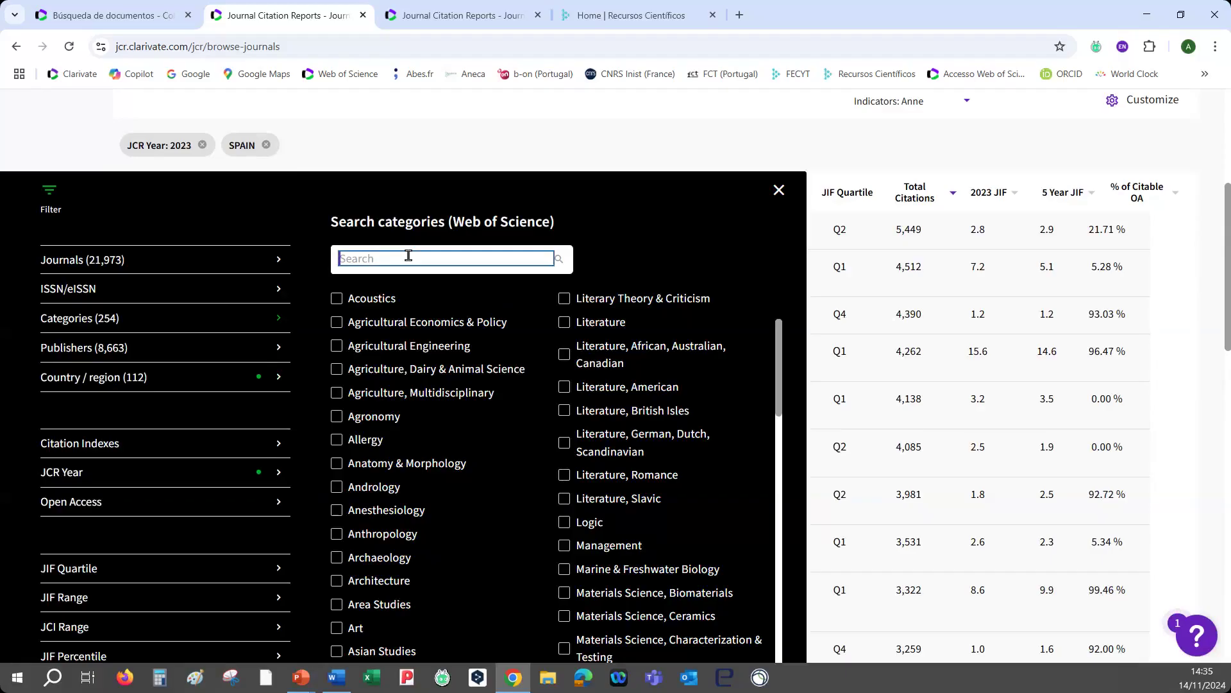
pyautogui.write('histo')
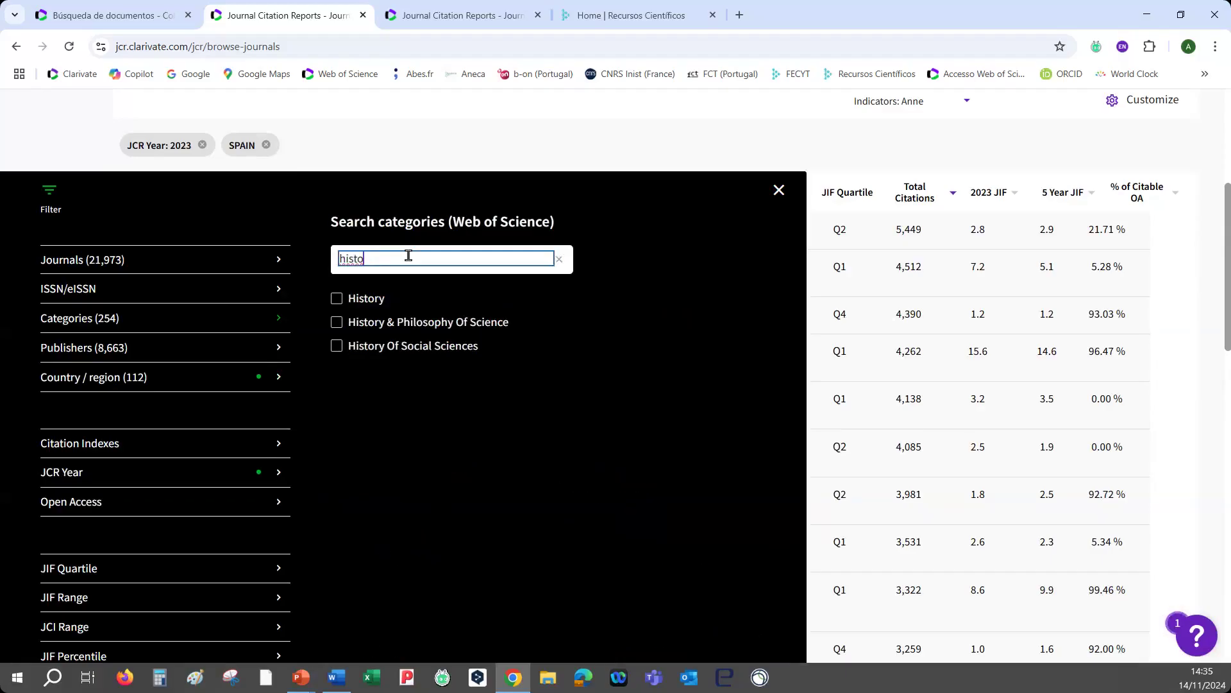
pyautogui.click(336, 299)
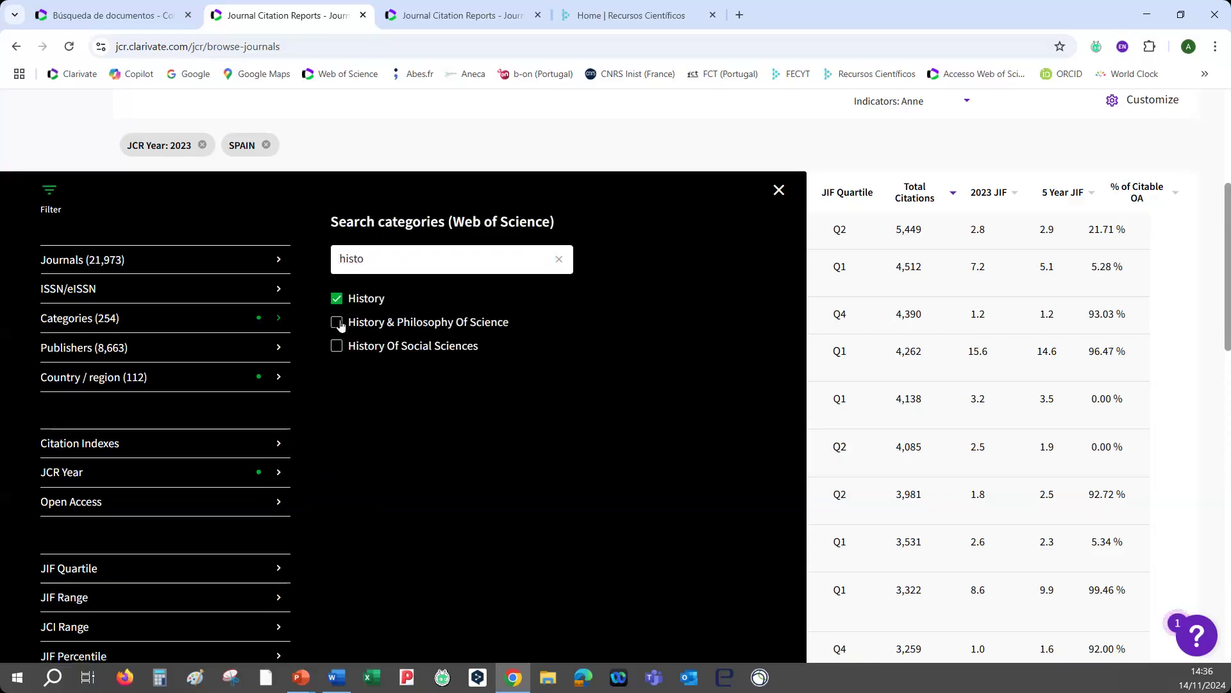
pyautogui.click(337, 322)
pyautogui.click(337, 346)
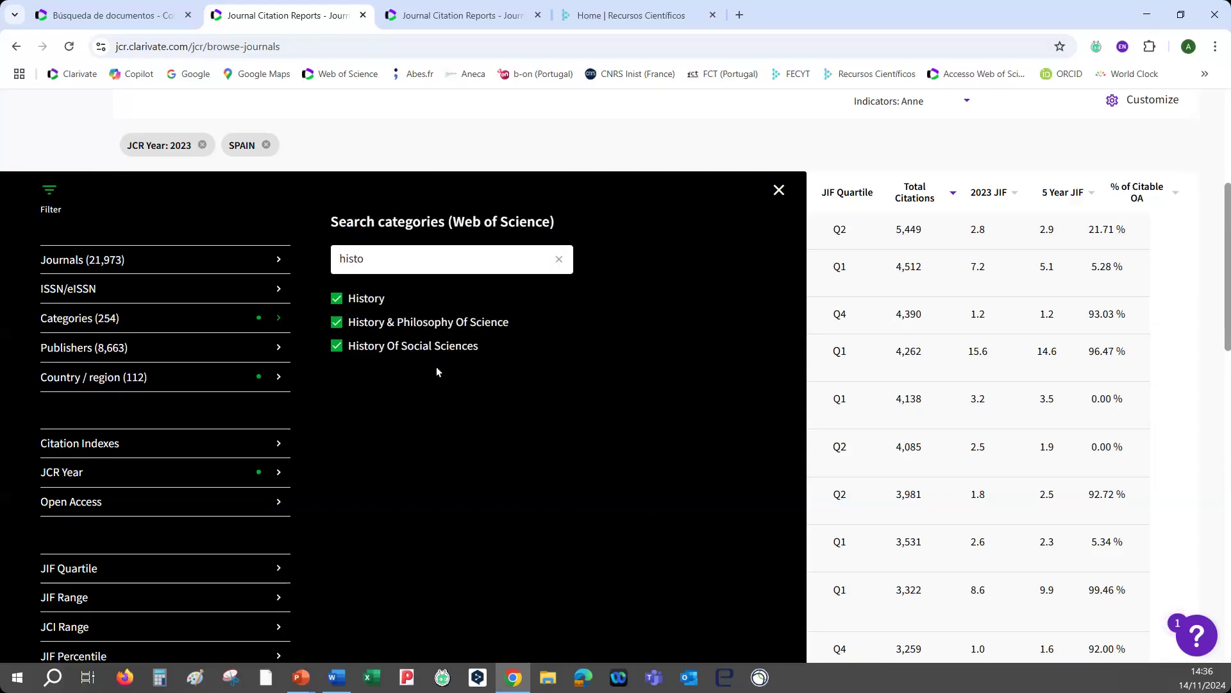
pyautogui.scroll(-3, 266, 503)
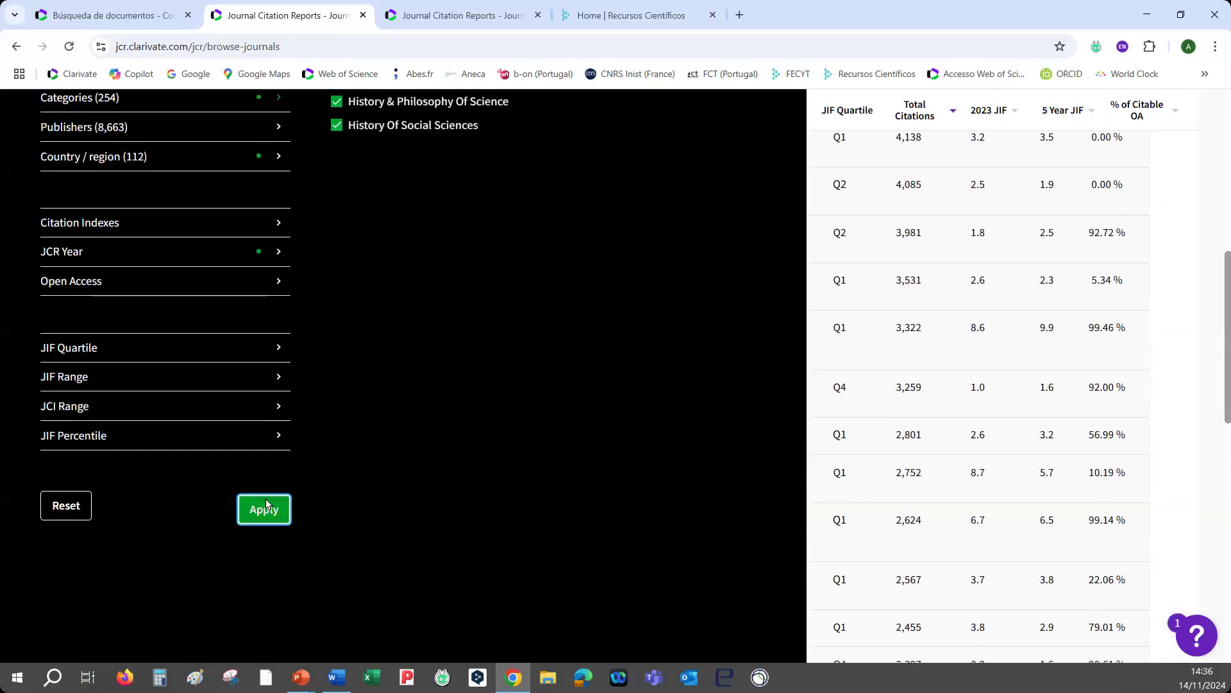
pyautogui.click(264, 506)
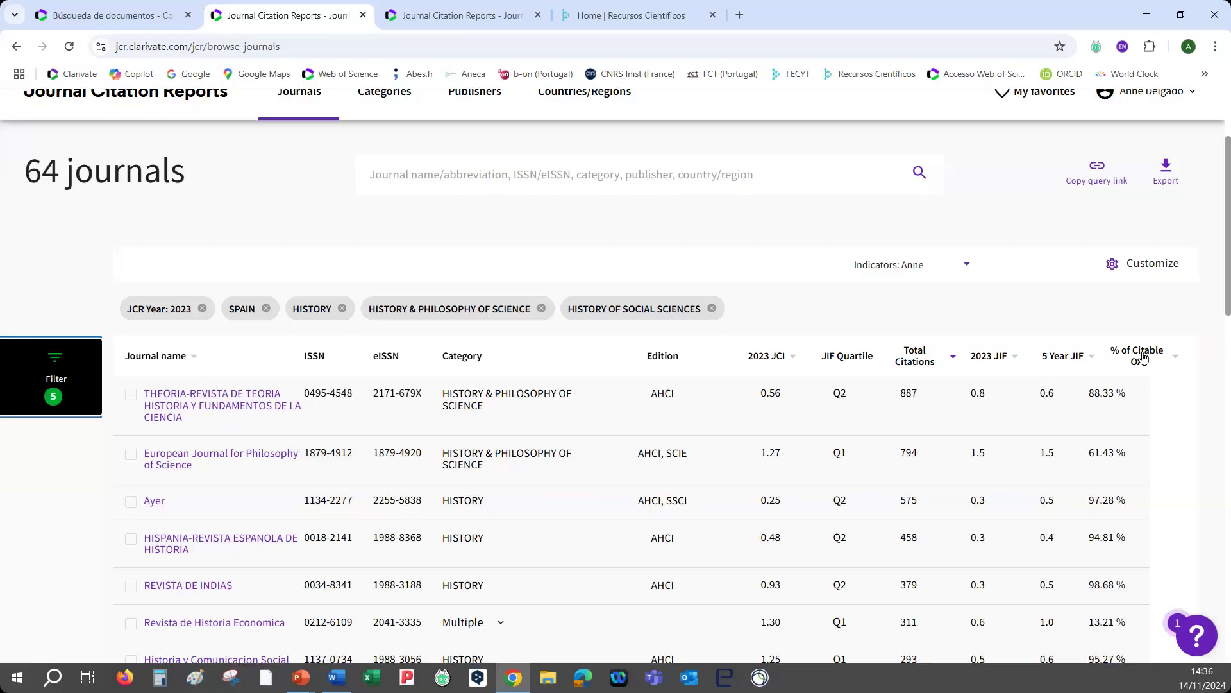
# Step: Review the impact, normalized and source metrics offered for customizing the journal table, then dismiss them without changes
pyautogui.scroll(1, 1144, 356)
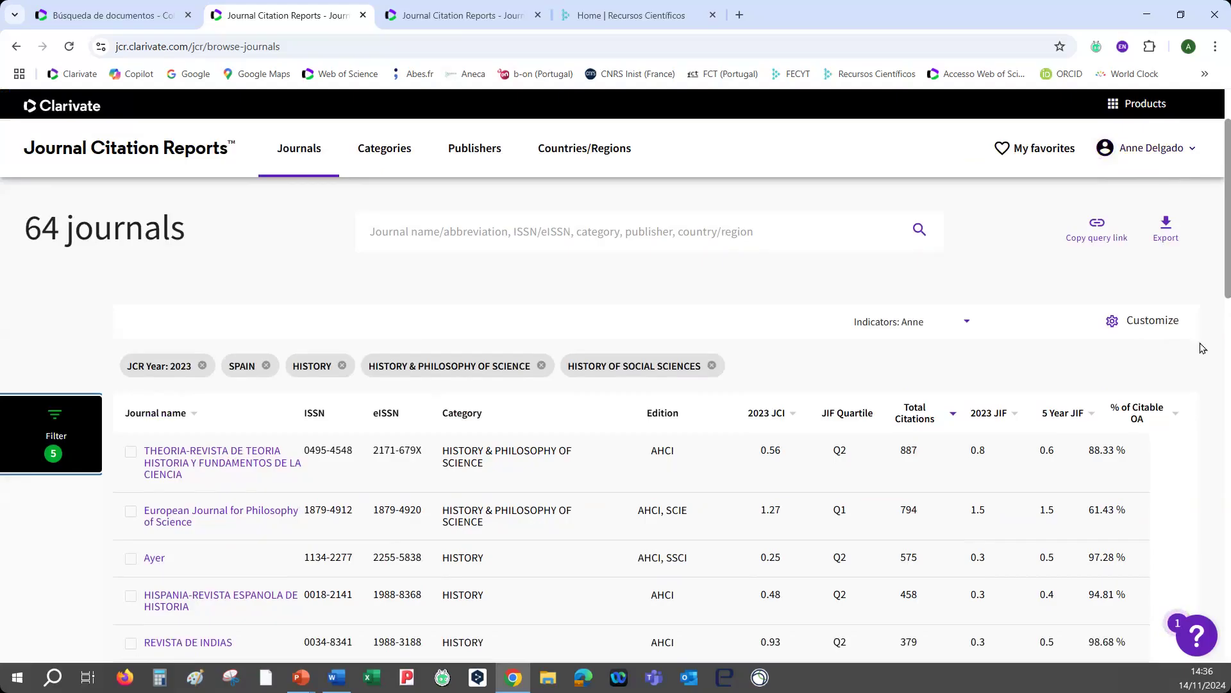
pyautogui.scroll(-1, 1202, 348)
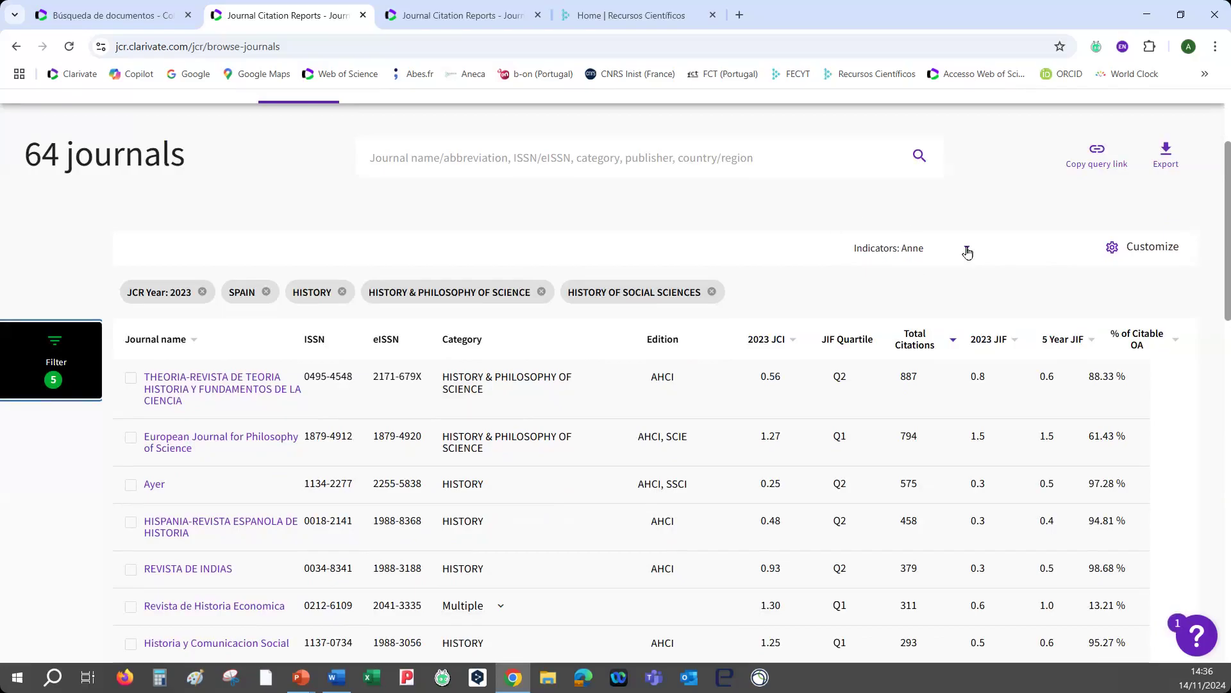
pyautogui.click(1112, 250)
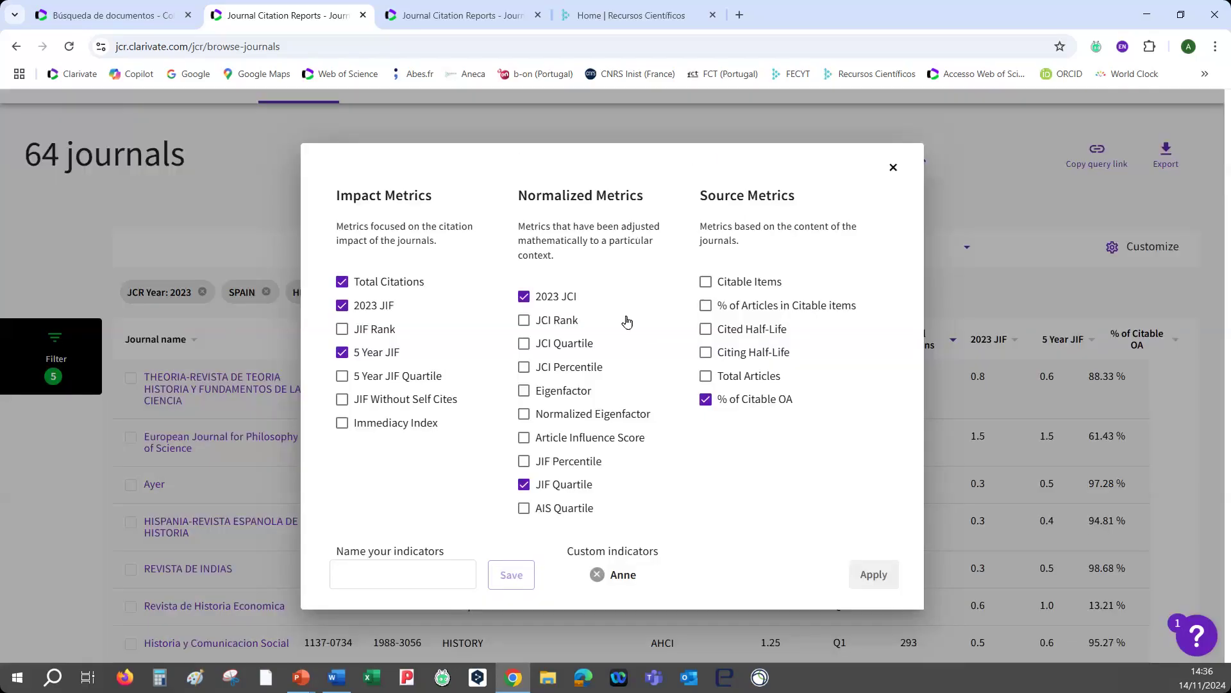
pyautogui.click(903, 177)
# Step: Switch the journal table to the Default indicators and sort it by 2023 JCI in descending order
pyautogui.click(967, 250)
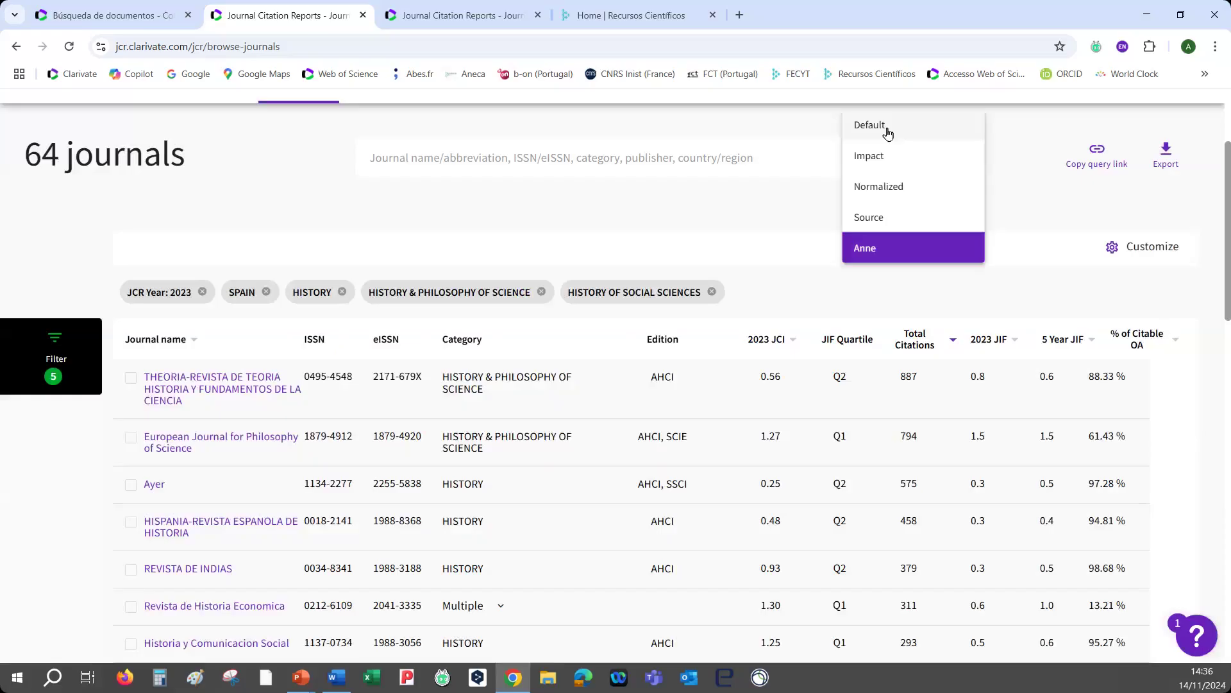
pyautogui.click(888, 132)
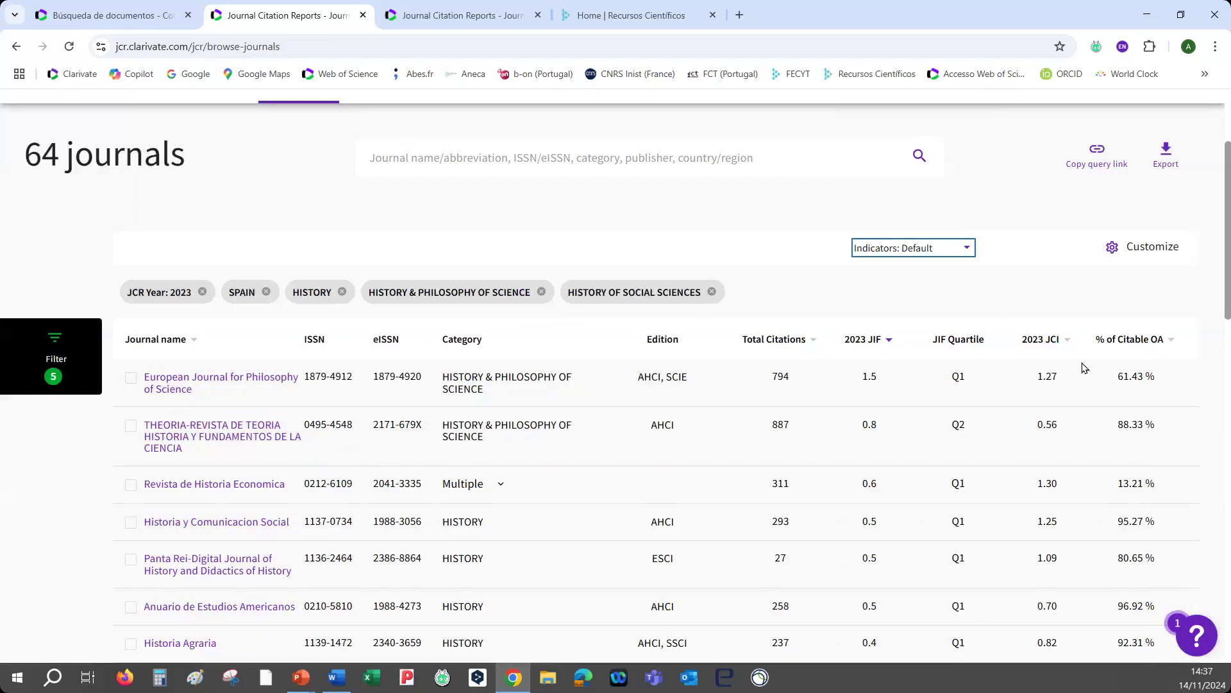
pyautogui.click(1062, 339)
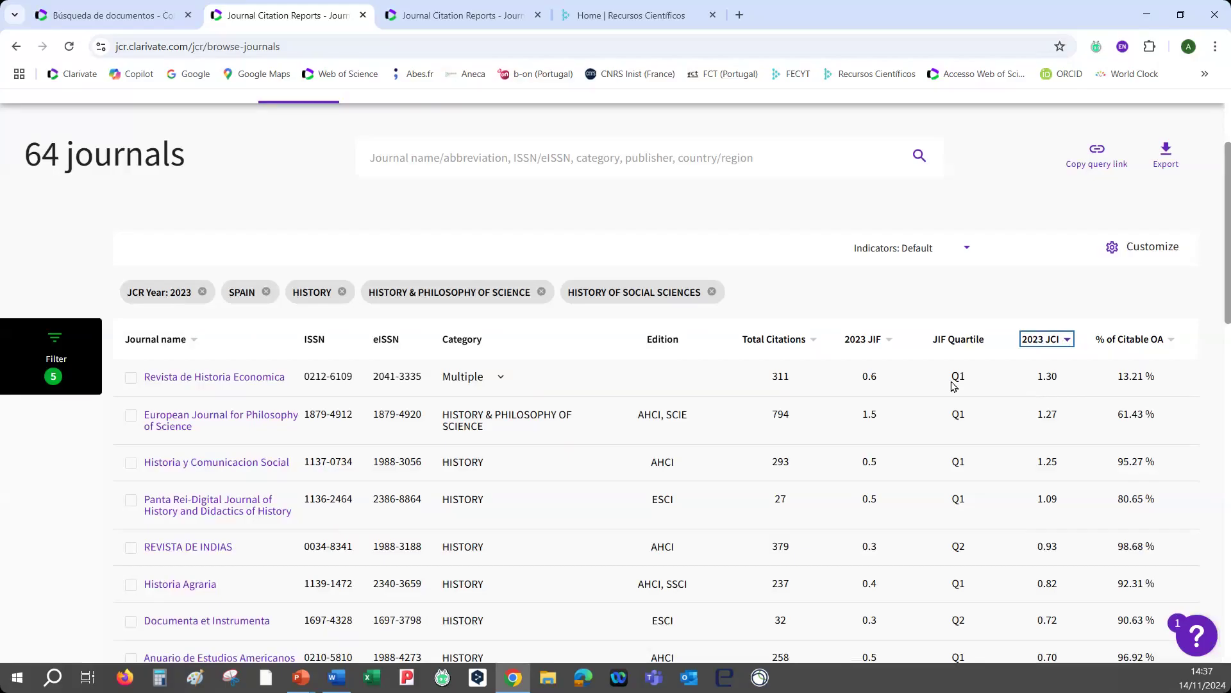
# Step: Open the Historia y Comunicacion Social profile and examine its journal information, Journal Impact Factor, Journal Citation Indicator and Total Citations sections
pyautogui.click(216, 462)
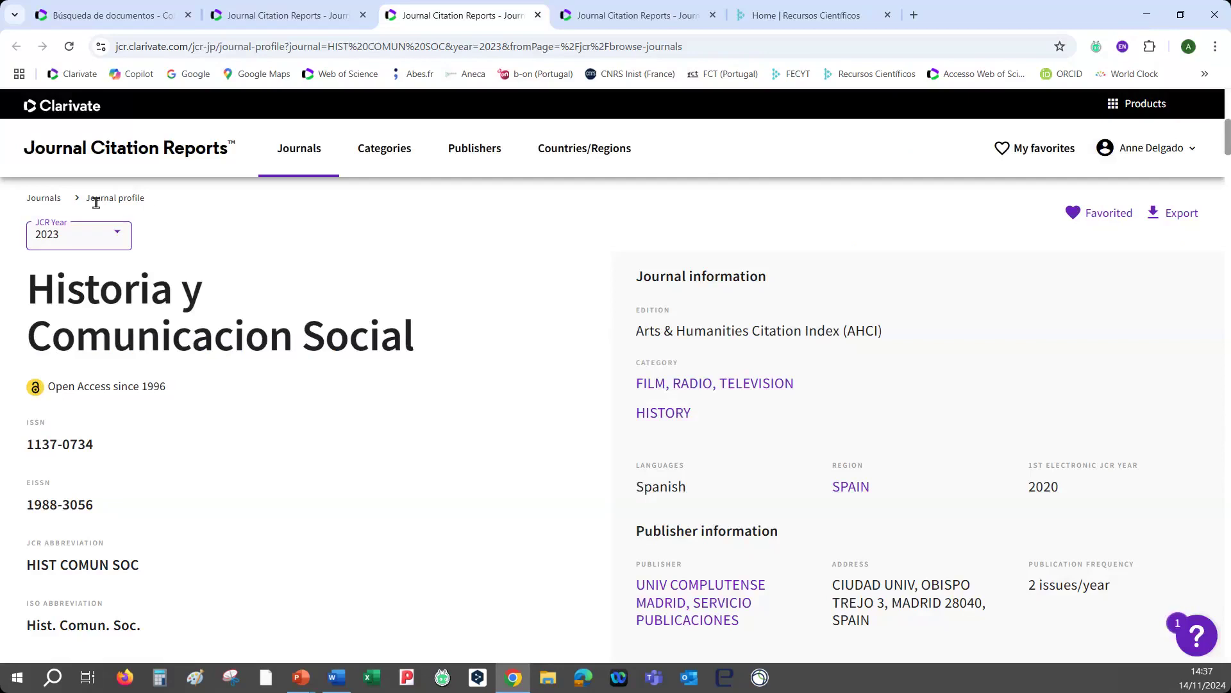
pyautogui.scroll(-2, 663, 182)
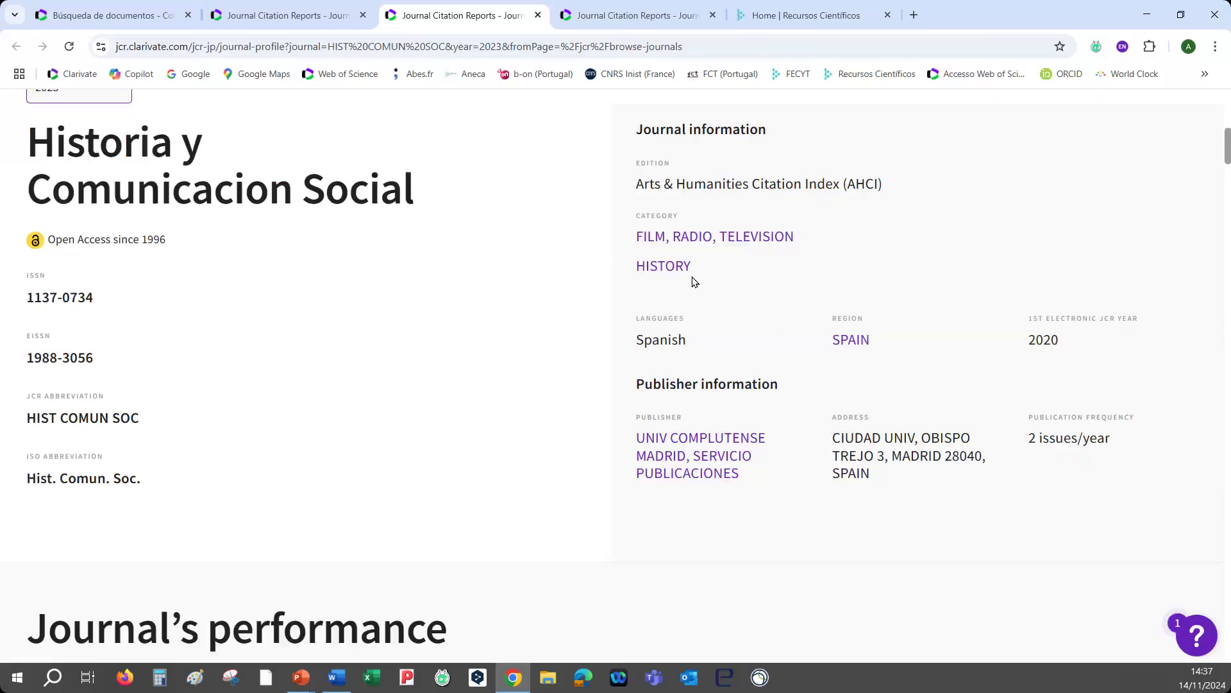
pyautogui.scroll(-1, 679, 282)
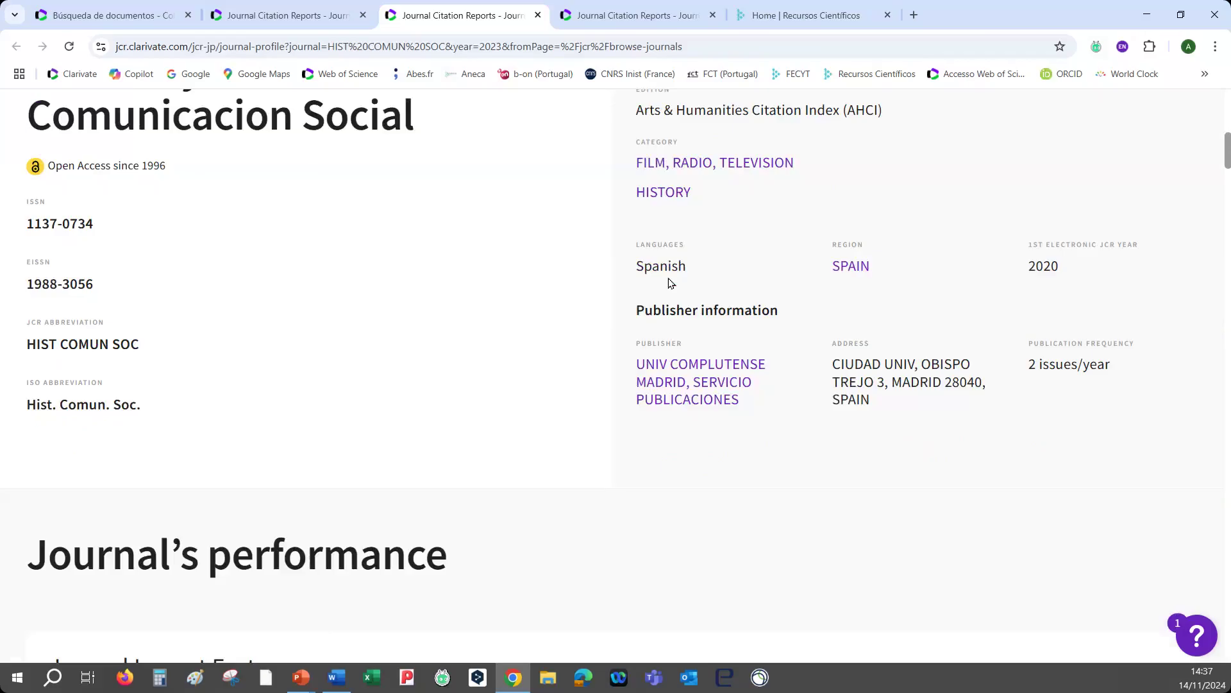
pyautogui.scroll(-4, 584, 373)
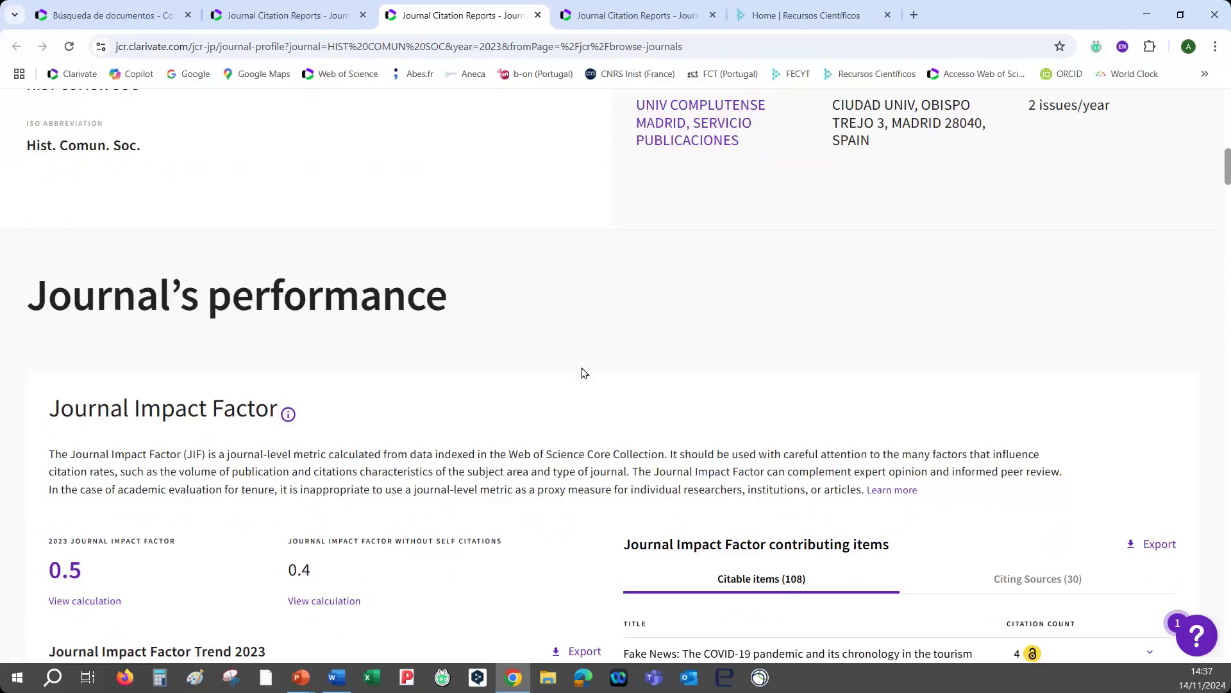
pyautogui.scroll(5, 585, 374)
pyautogui.scroll(-4, 423, 377)
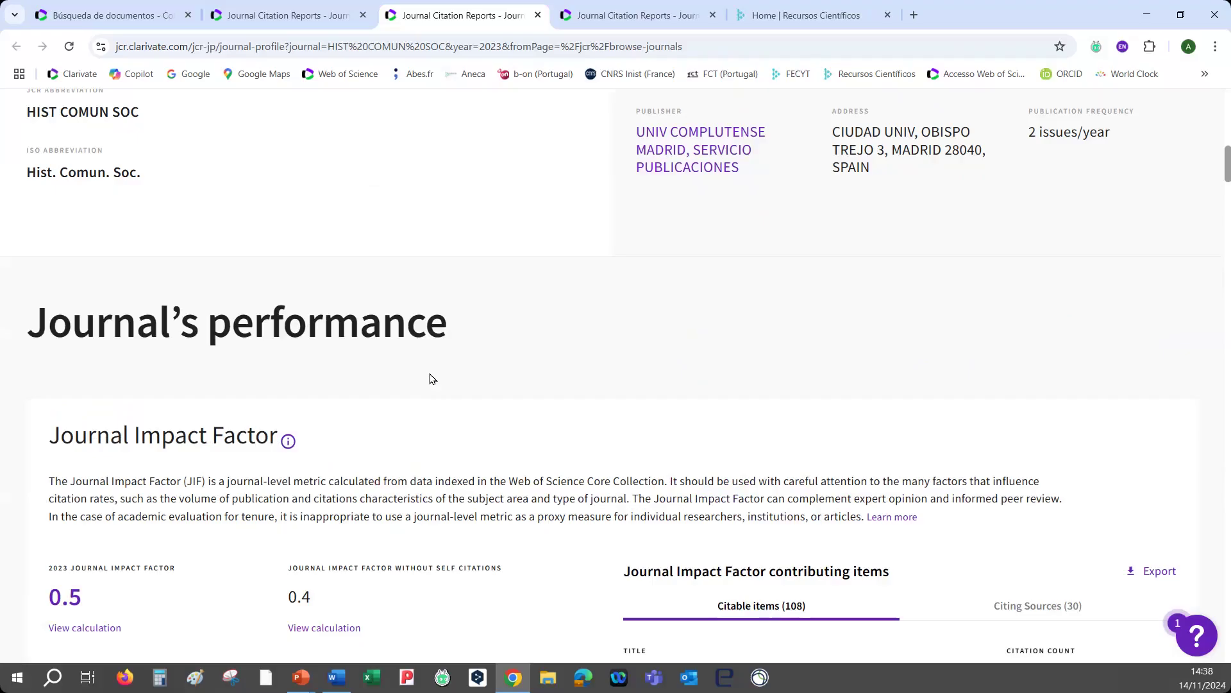
pyautogui.scroll(-3, 449, 410)
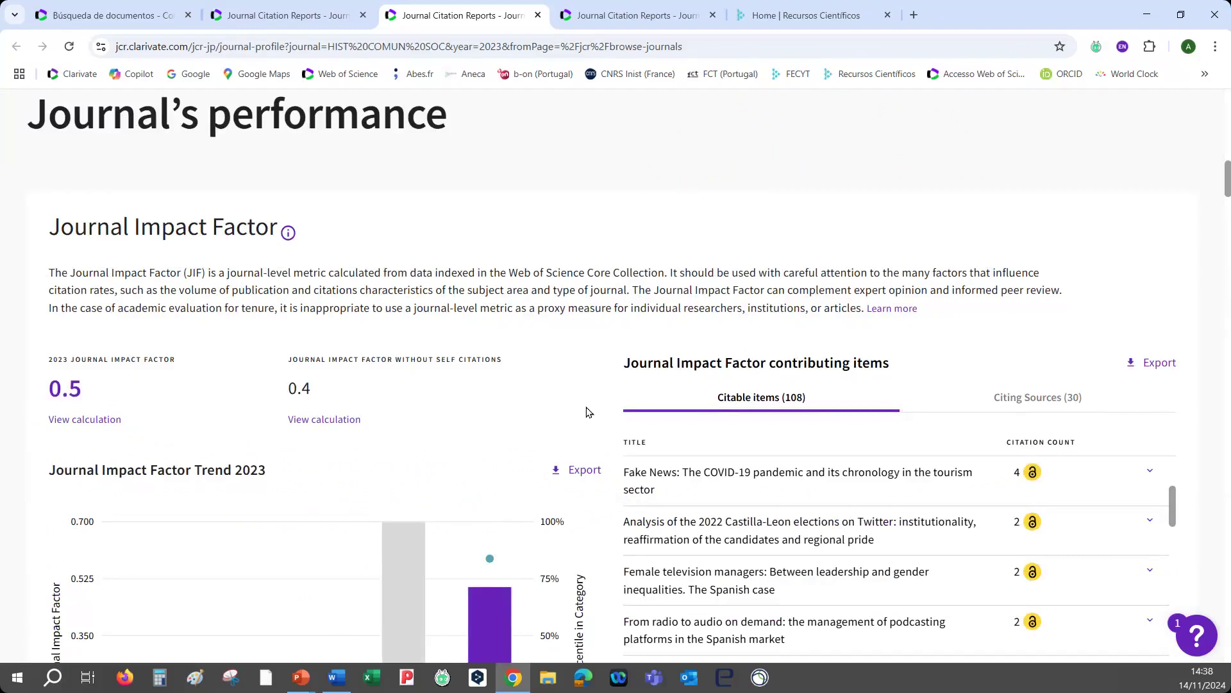
pyautogui.scroll(-9, 586, 411)
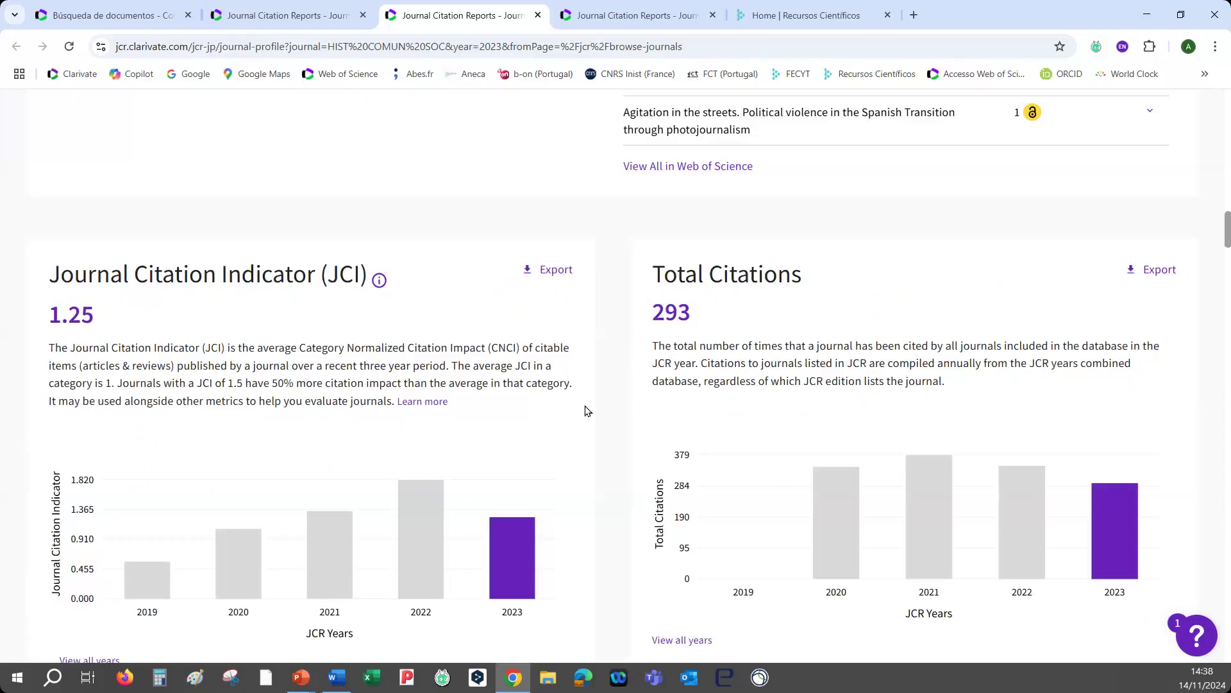
pyautogui.scroll(-1, 587, 412)
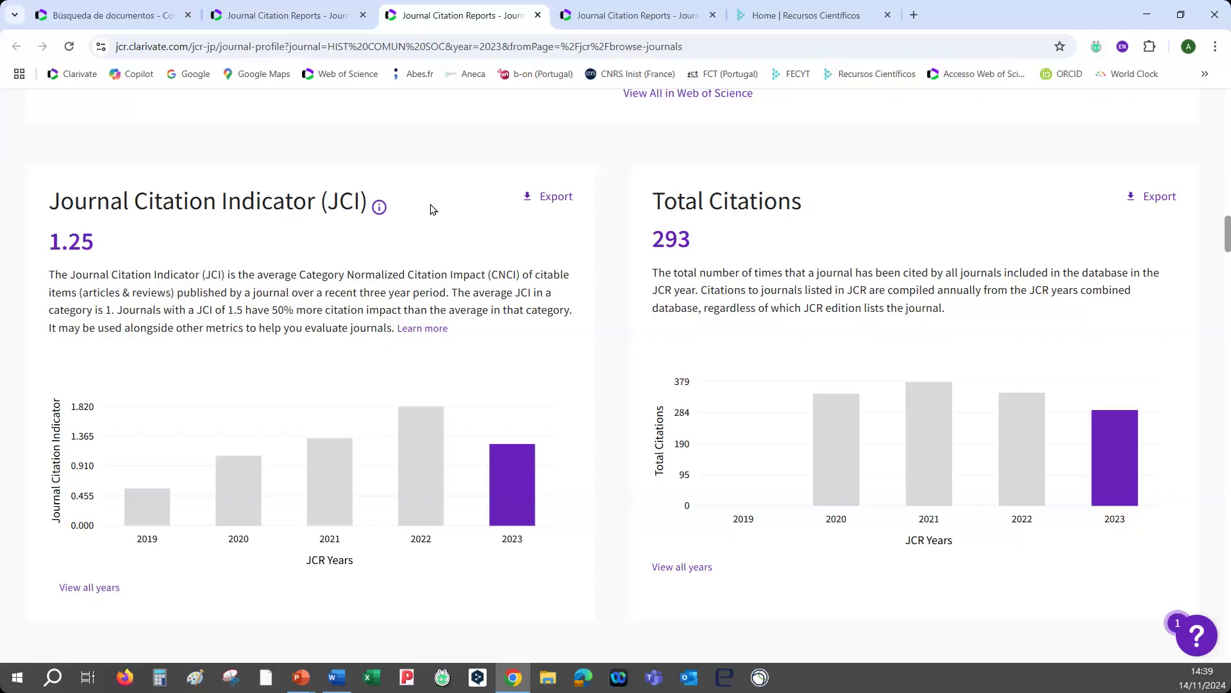
# Step: Switch to the PowerPoint slide show and advance to the Journal Citation Indicator slide "Realizar comparaciones interdisciplinarias"
pyautogui.click(301, 683)
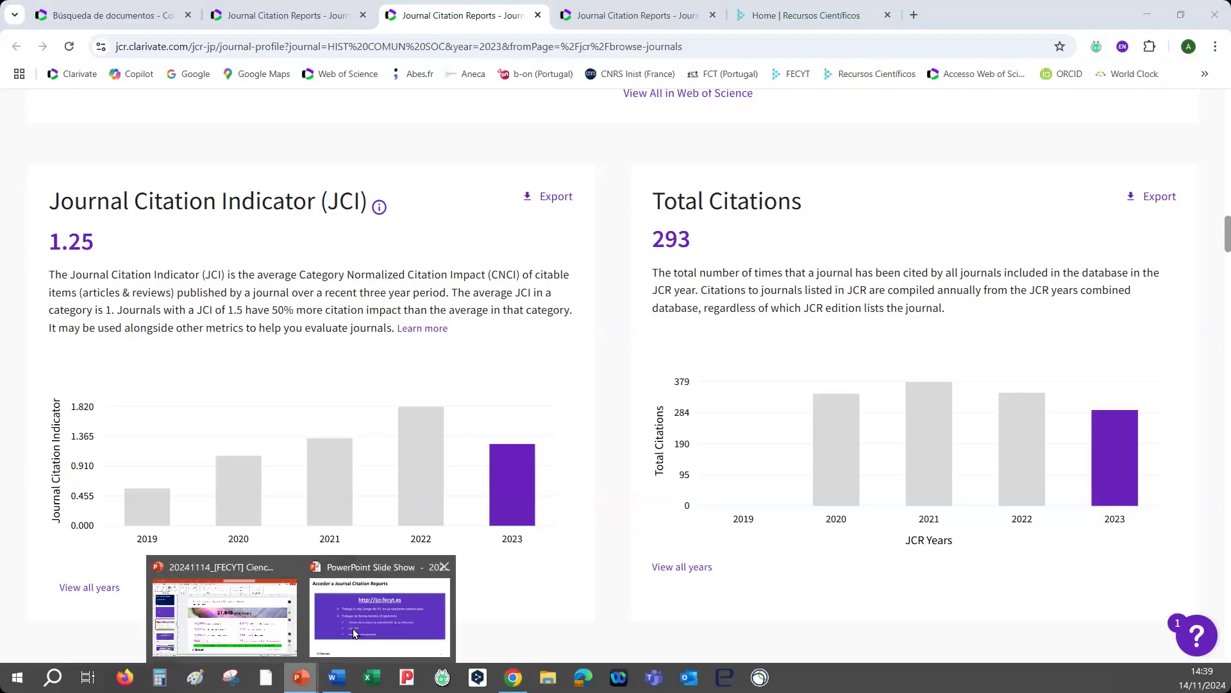
pyautogui.click(353, 634)
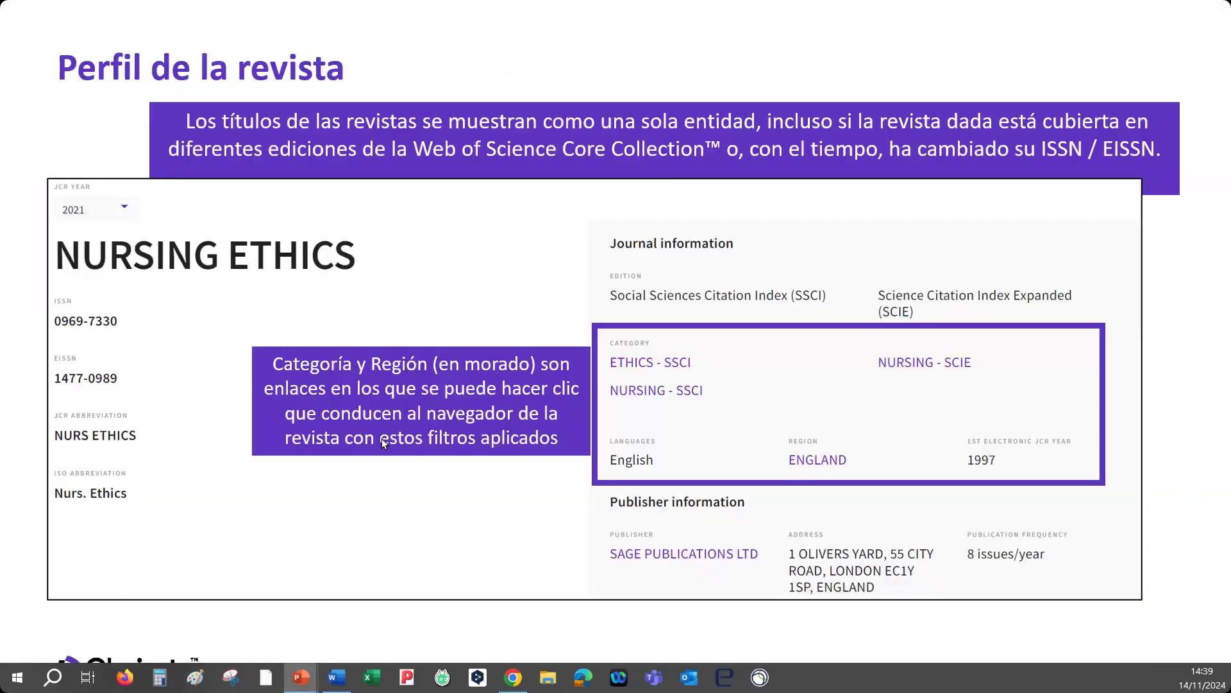
pyautogui.press('Right')
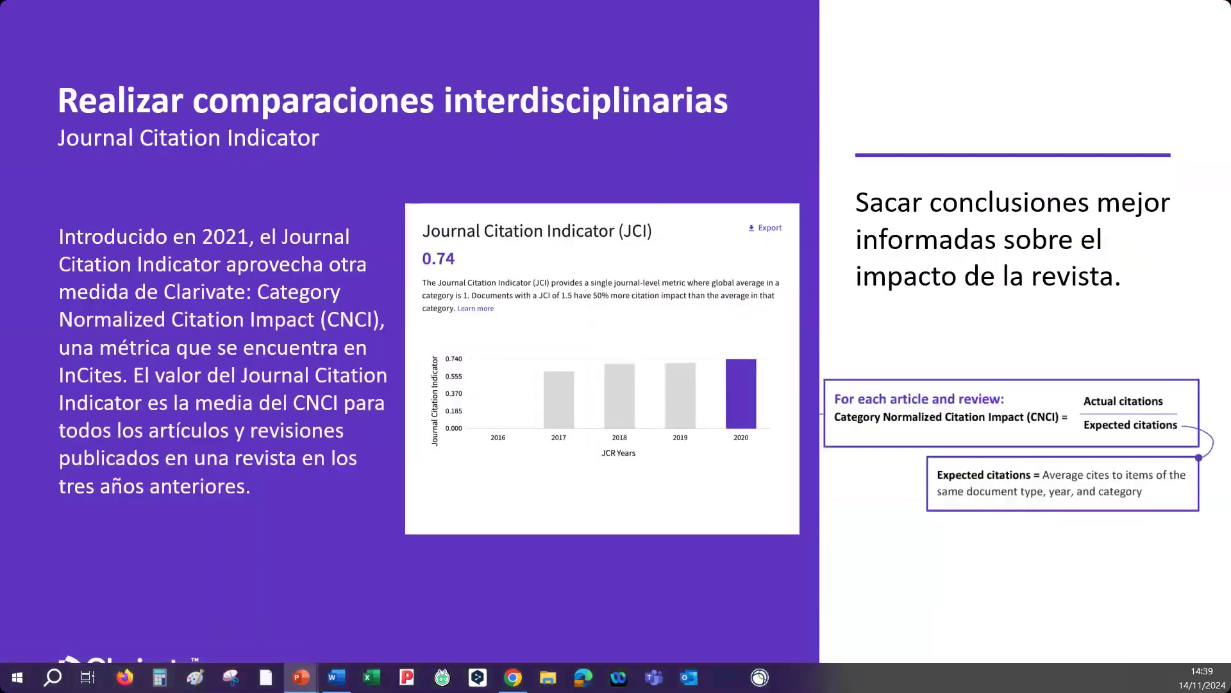
# Step: Advance the presentation to the slide "Interpreting the Journal Citation Indicator"
pyautogui.press('Right')
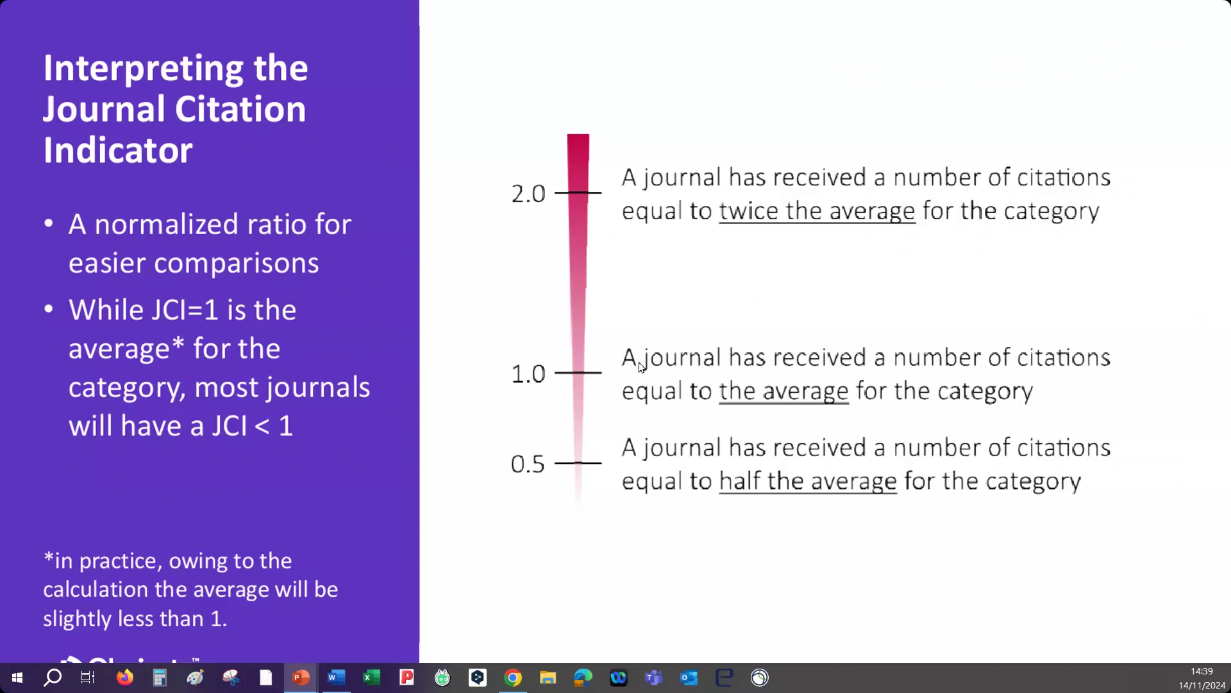
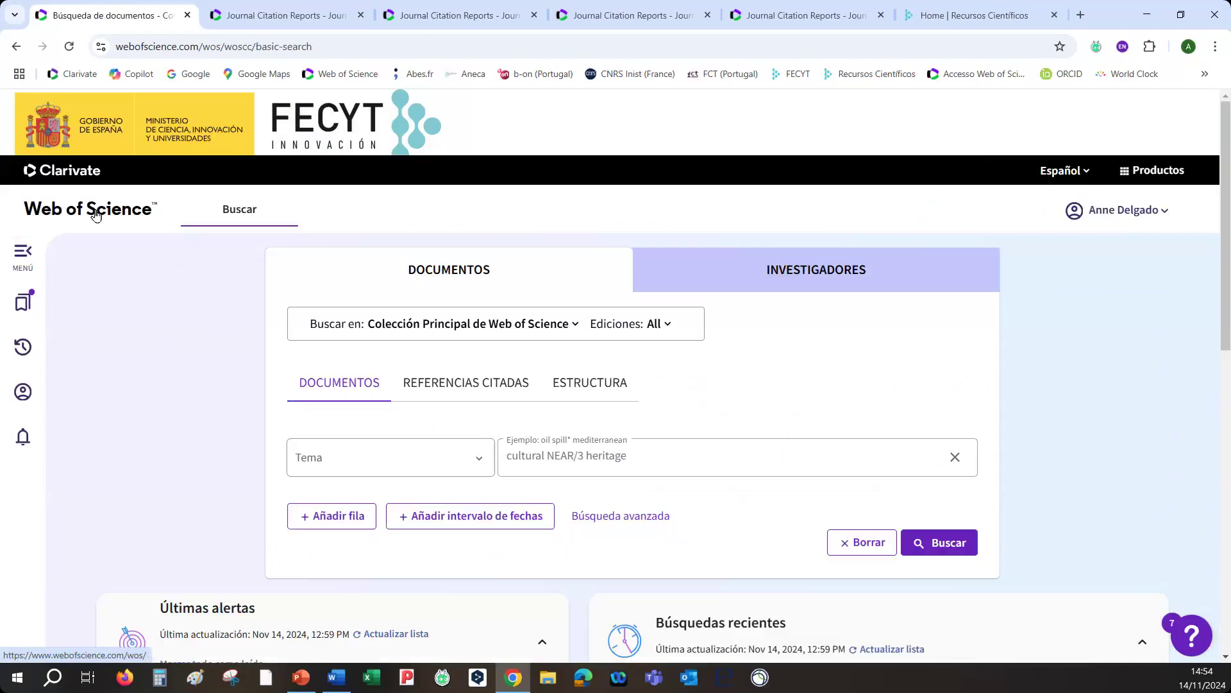
# Step: Set the Web of Science search to Todas las bases de datos and open the Referencias citadas search form
pyautogui.click(575, 324)
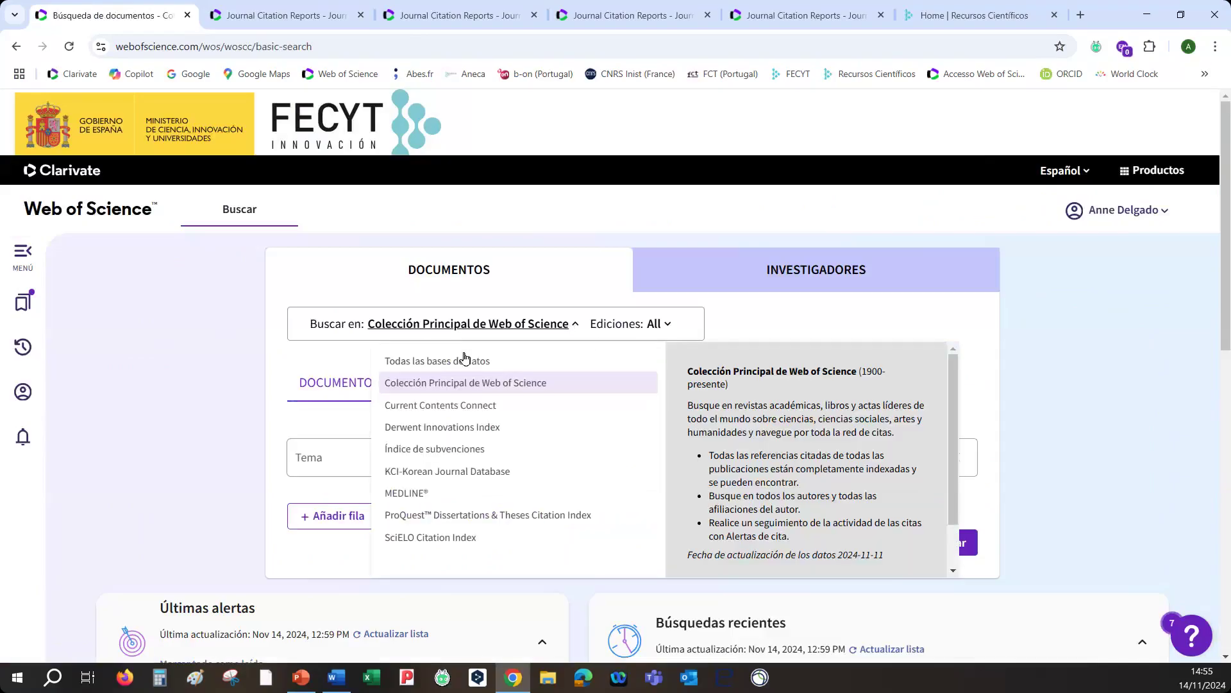
pyautogui.click(461, 362)
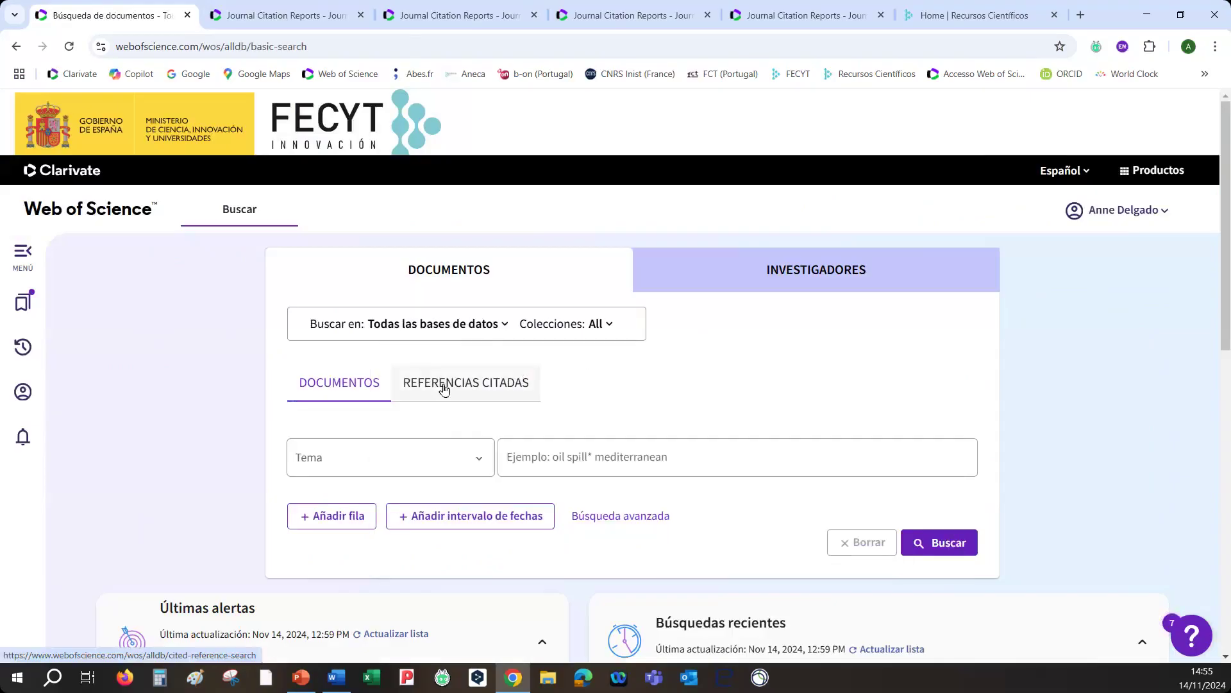
pyautogui.click(497, 390)
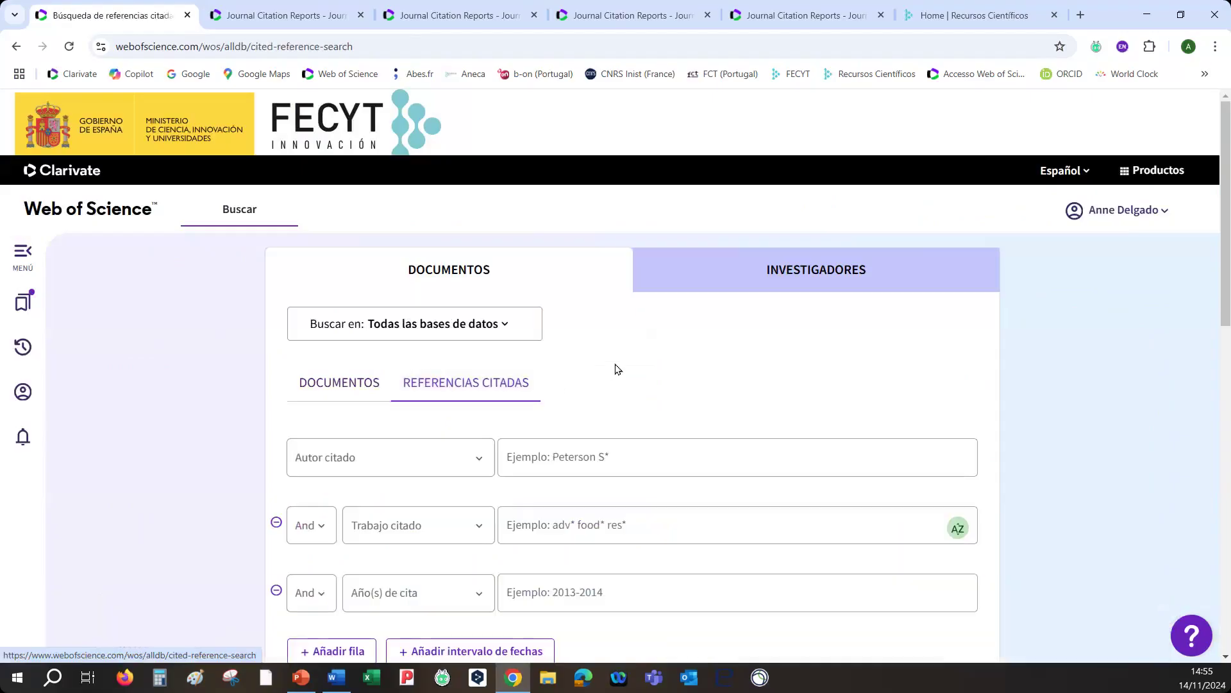
pyautogui.scroll(-1, 1034, 374)
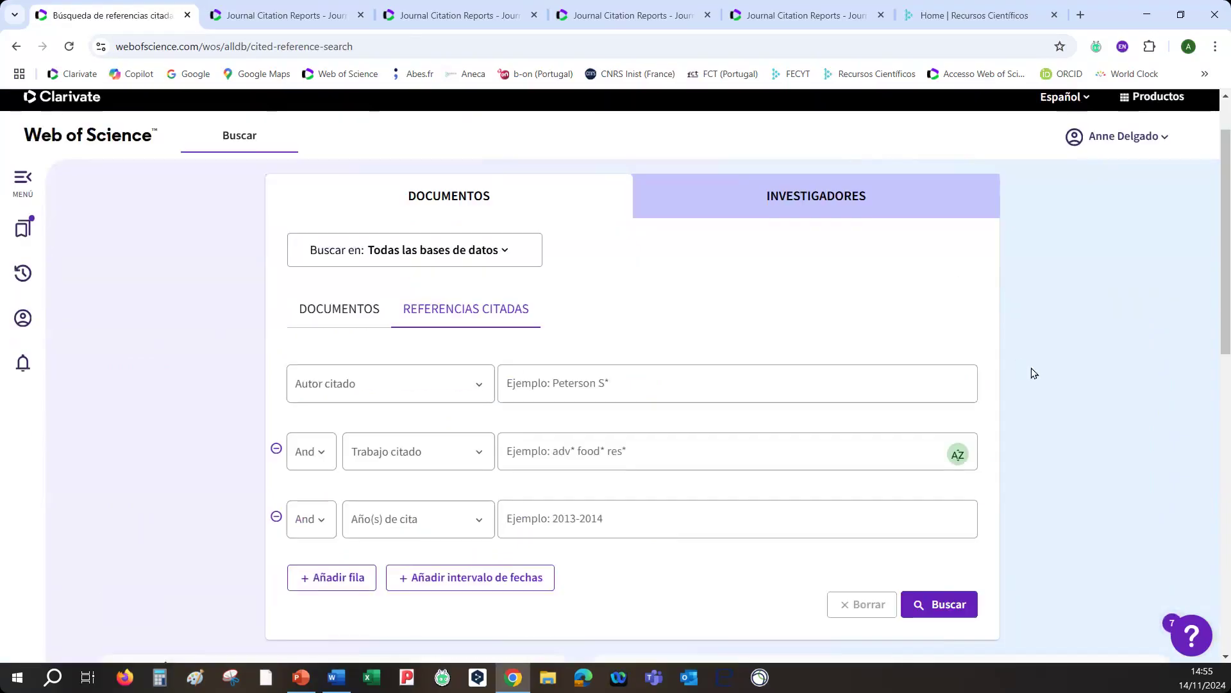
pyautogui.scroll(-1, 1035, 371)
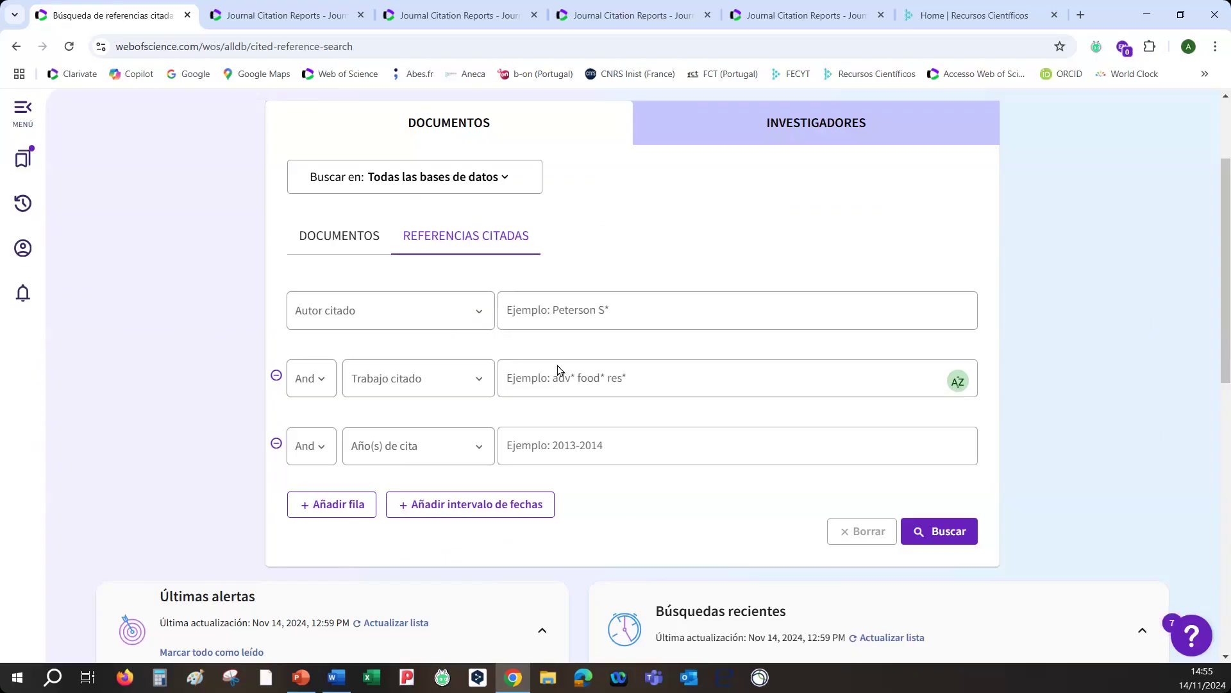
# Step: Search cited references for cited author almodovar p* and cited work volver*, removing the cited-year row
pyautogui.click(523, 311)
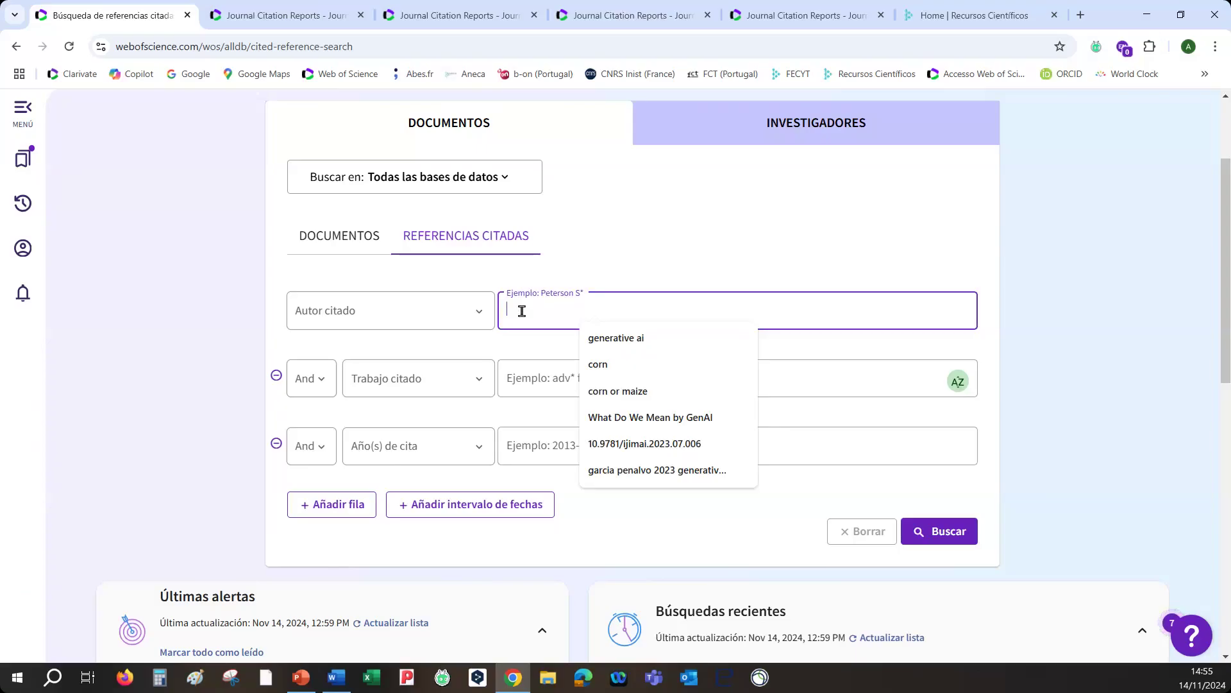
pyautogui.write('almodovar p*')
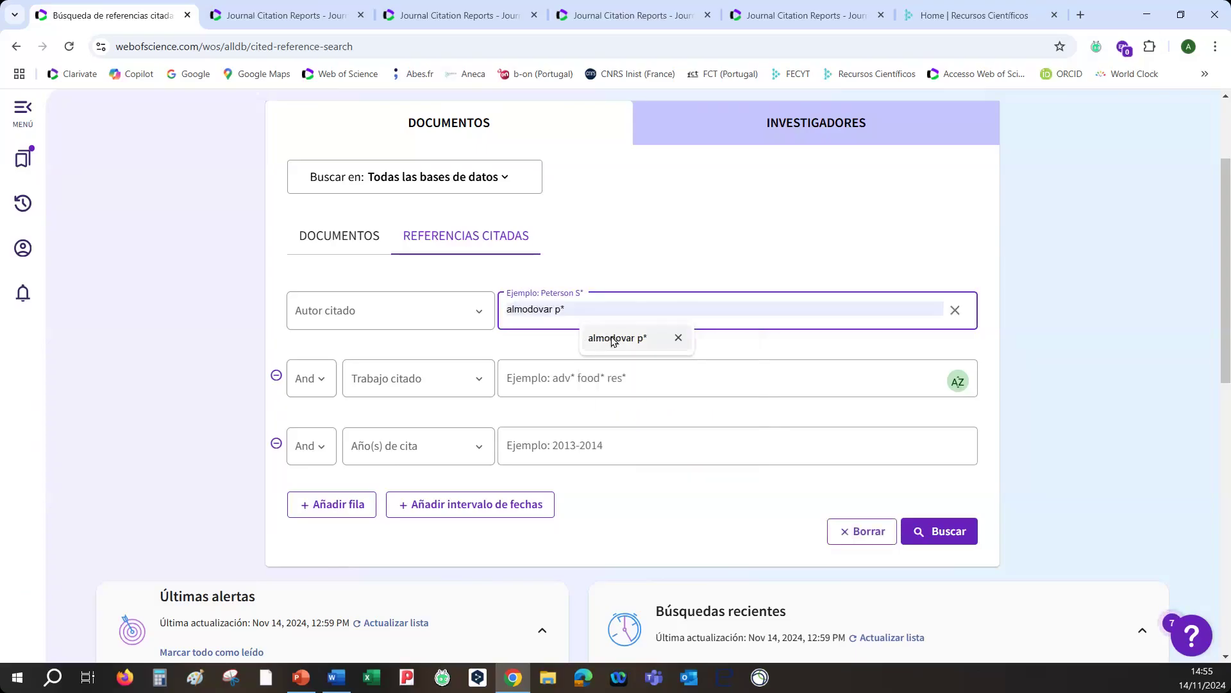
pyautogui.click(616, 338)
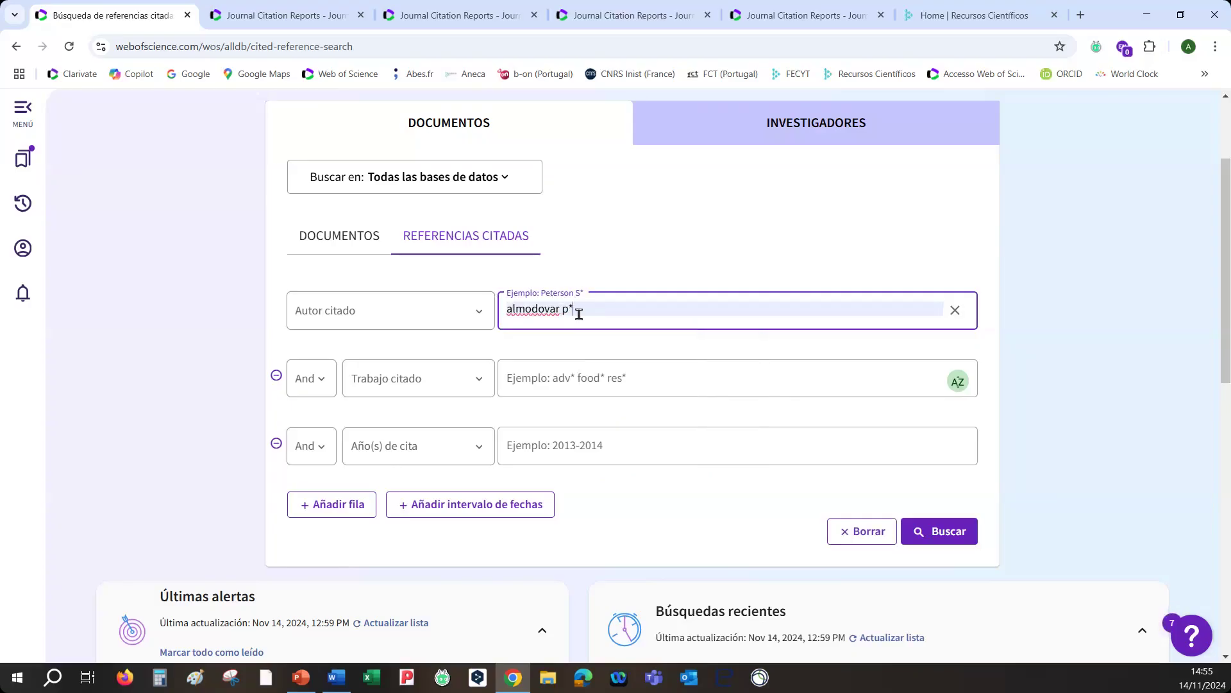
pyautogui.click(547, 372)
pyautogui.write('voler')
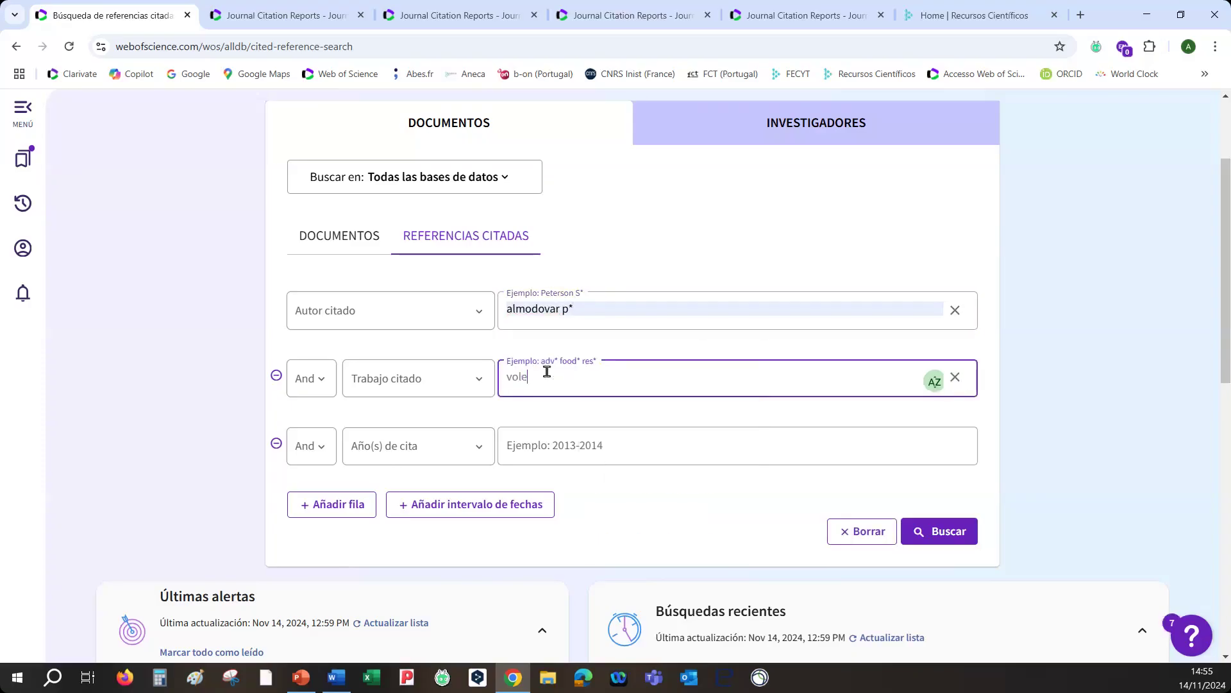
pyautogui.press('BackSpace')
pyautogui.press('BackSpace')
pyautogui.write('ver*')
pyautogui.click(277, 443)
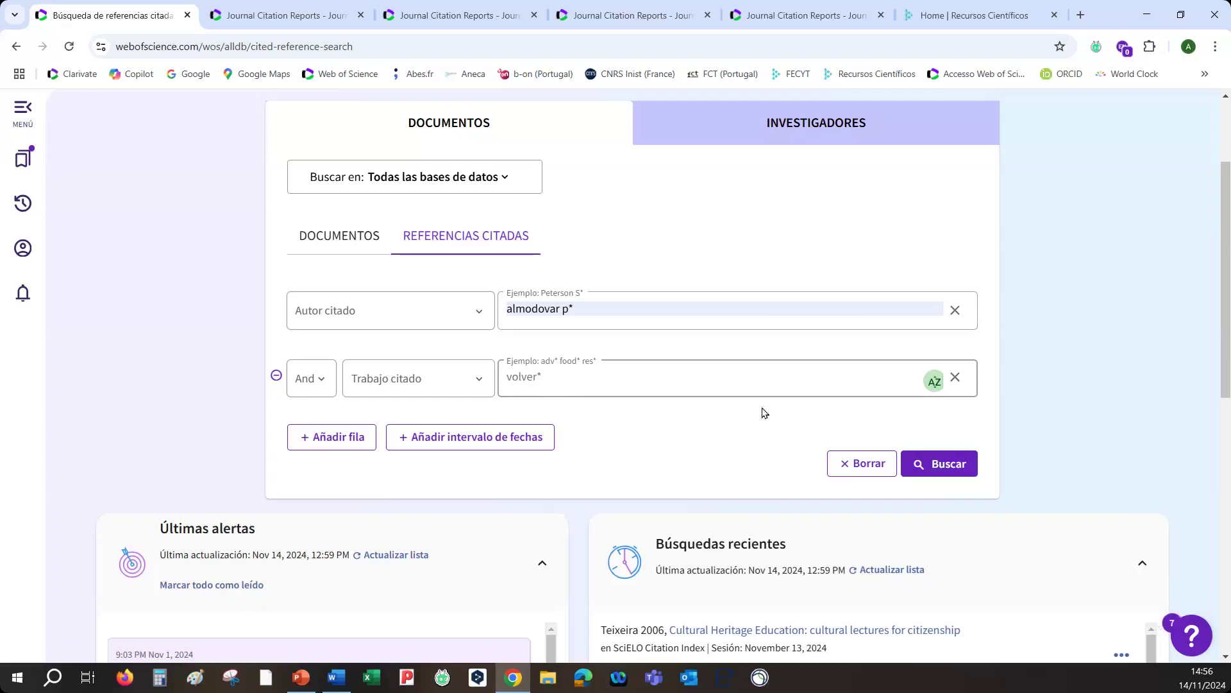
pyautogui.click(935, 466)
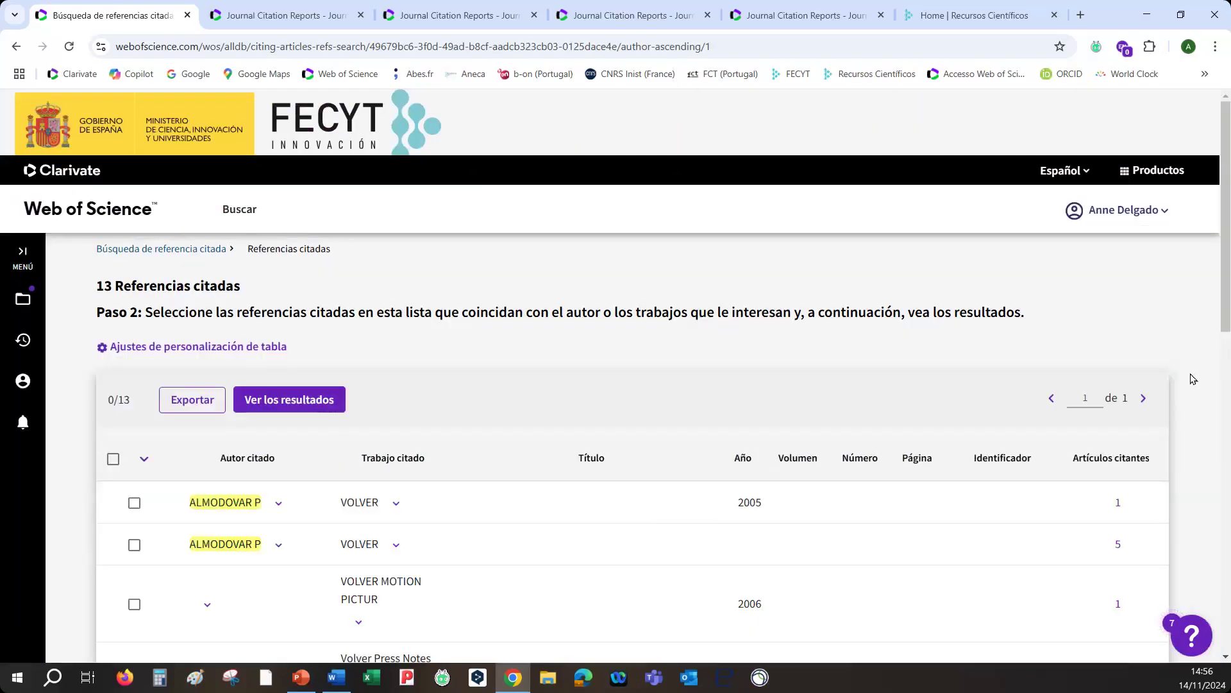
# Step: Select all the cited references found, excluding the two Volver Press Notes entries
pyautogui.scroll(-1, 1193, 379)
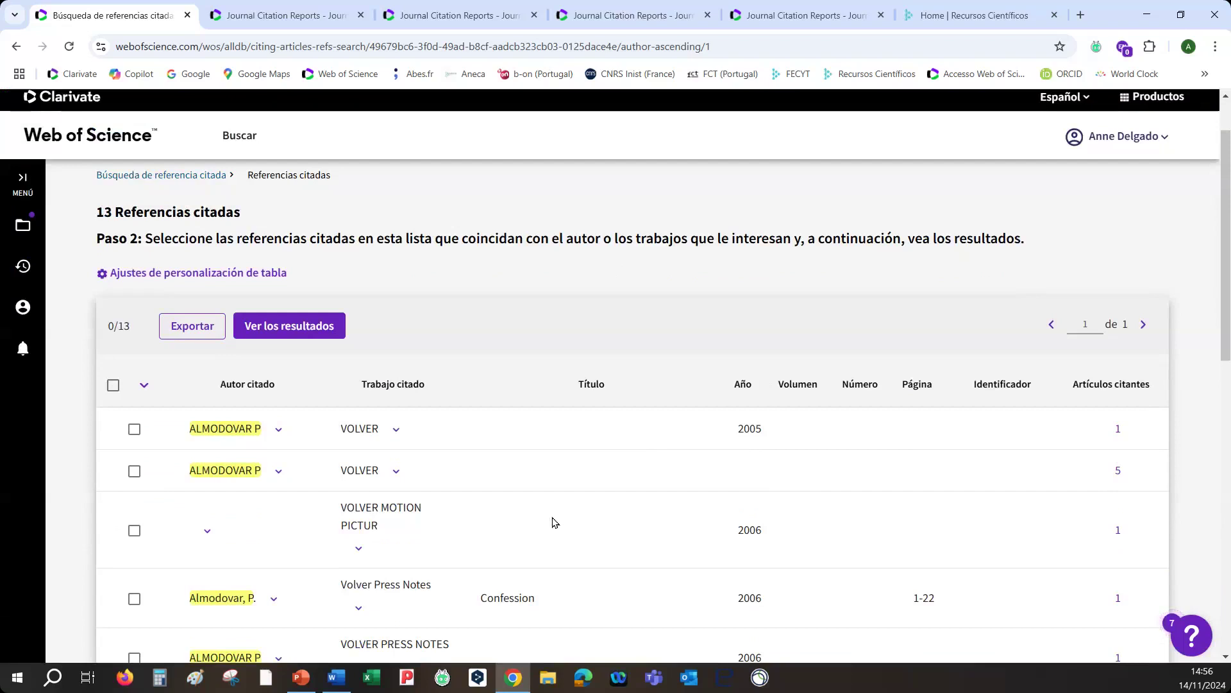
pyautogui.scroll(-2, 554, 522)
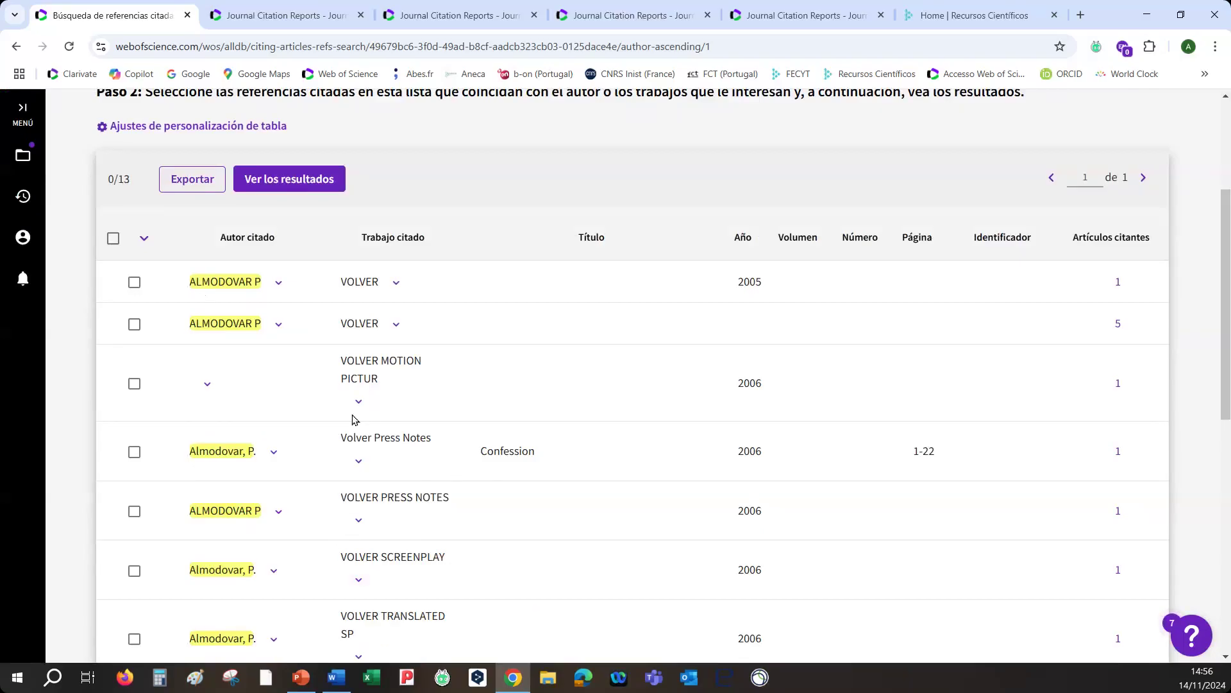
pyautogui.click(113, 244)
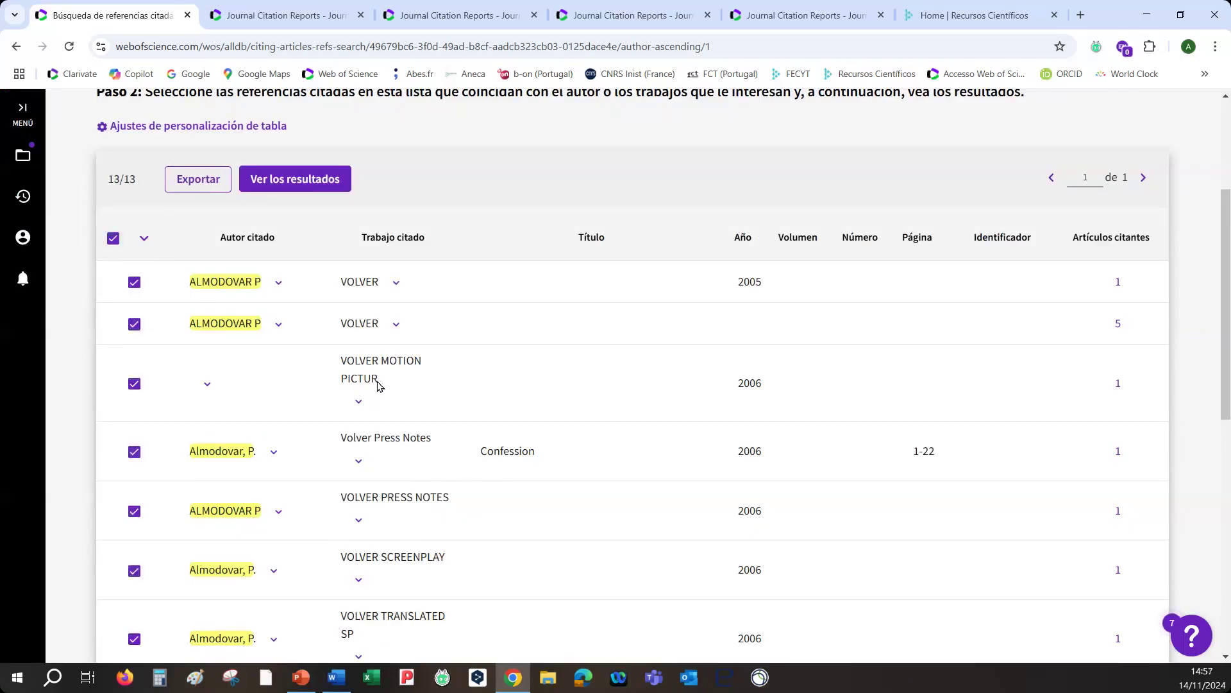
pyautogui.scroll(-1, 378, 379)
pyautogui.click(134, 378)
pyautogui.click(134, 438)
pyautogui.scroll(-1, 192, 481)
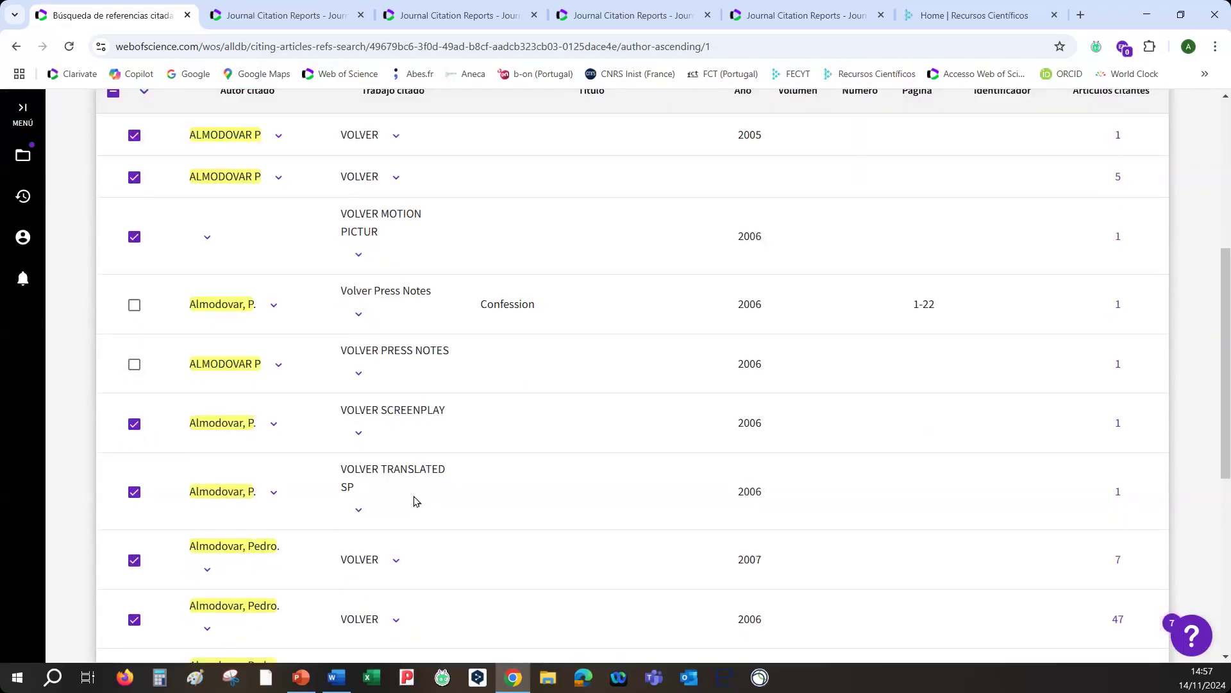
# Step: Check the remaining selected Volver reference variants and show the articles that cite them
pyautogui.scroll(-3, 407, 495)
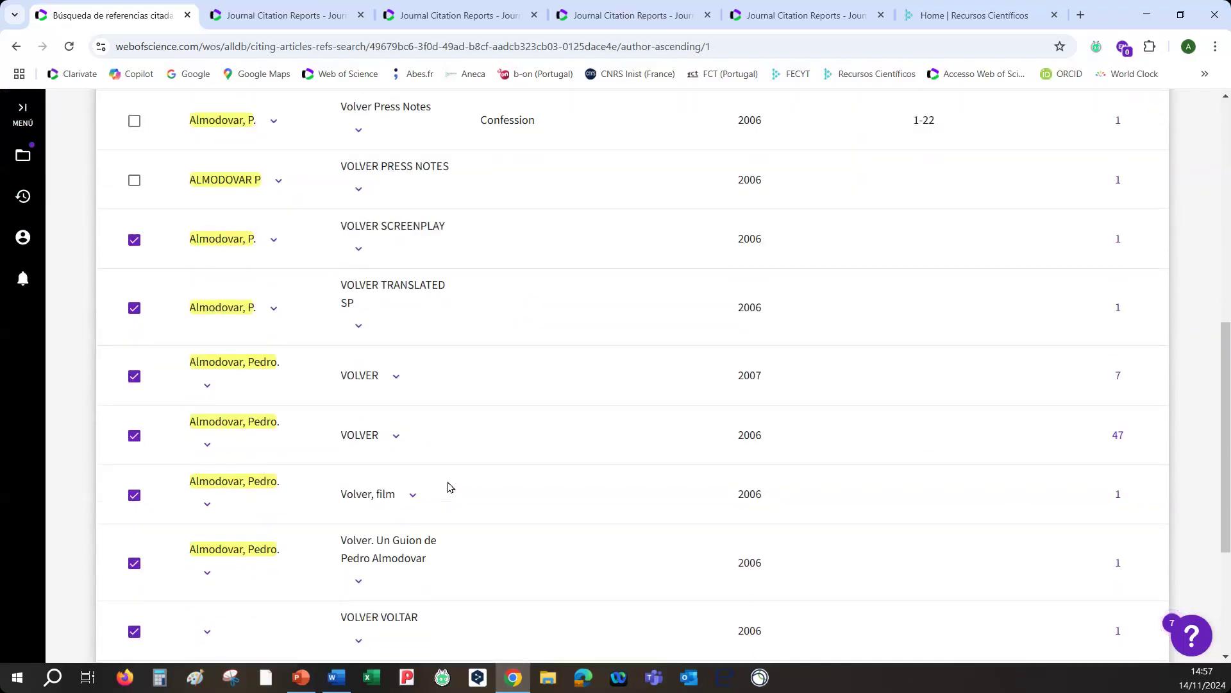
pyautogui.scroll(-2, 449, 487)
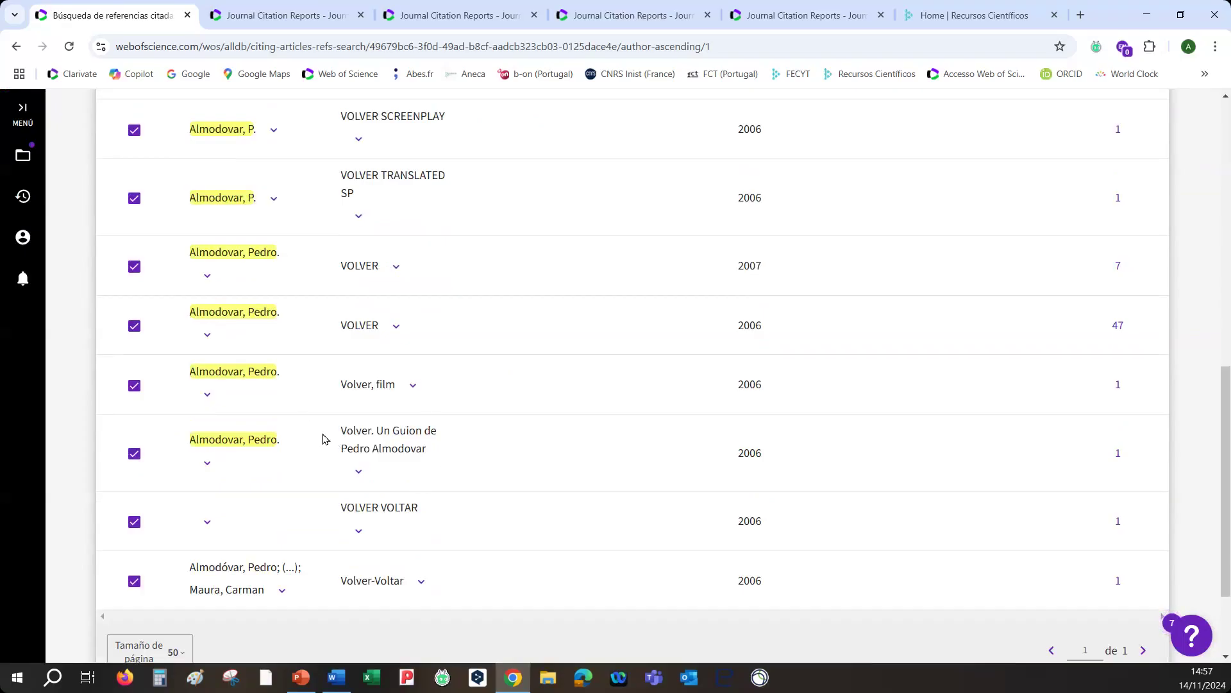
pyautogui.scroll(-2, 385, 443)
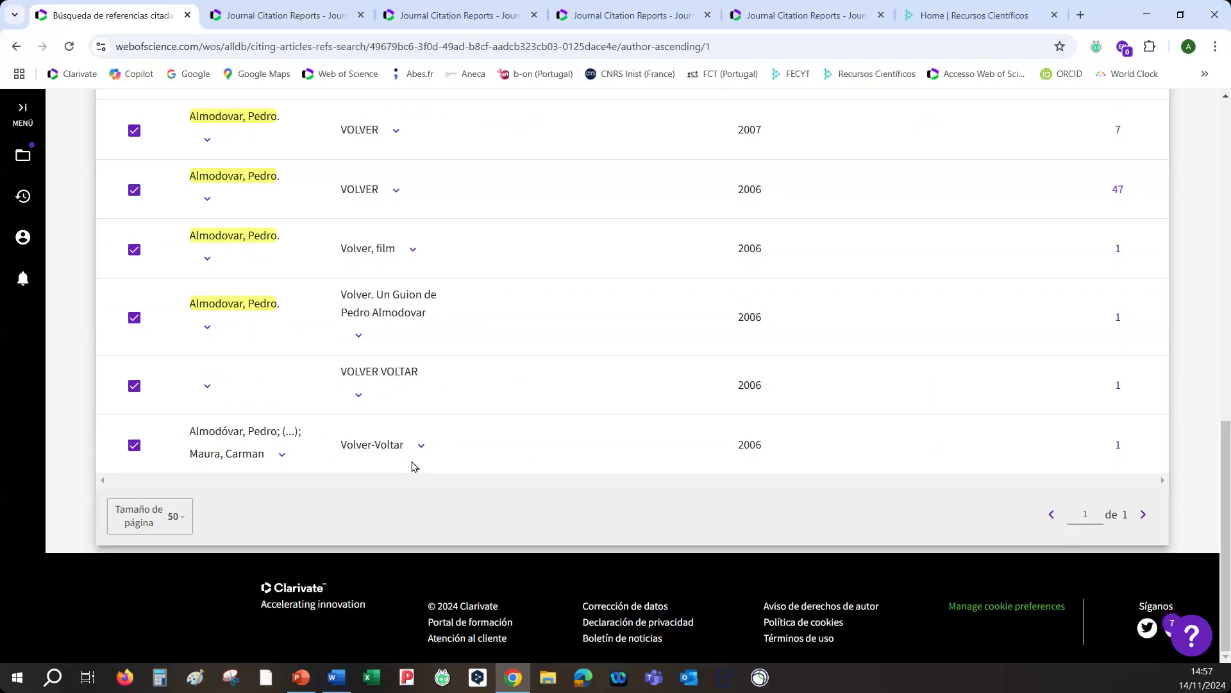
pyautogui.scroll(5, 413, 466)
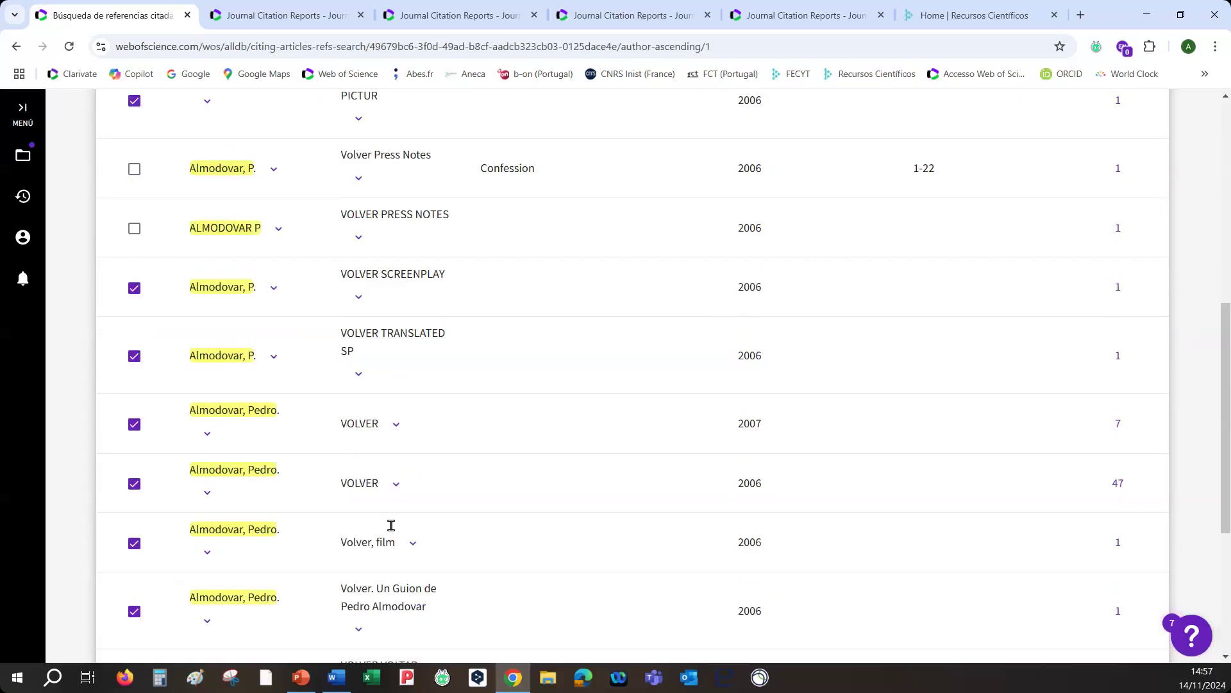
pyautogui.scroll(5, 392, 526)
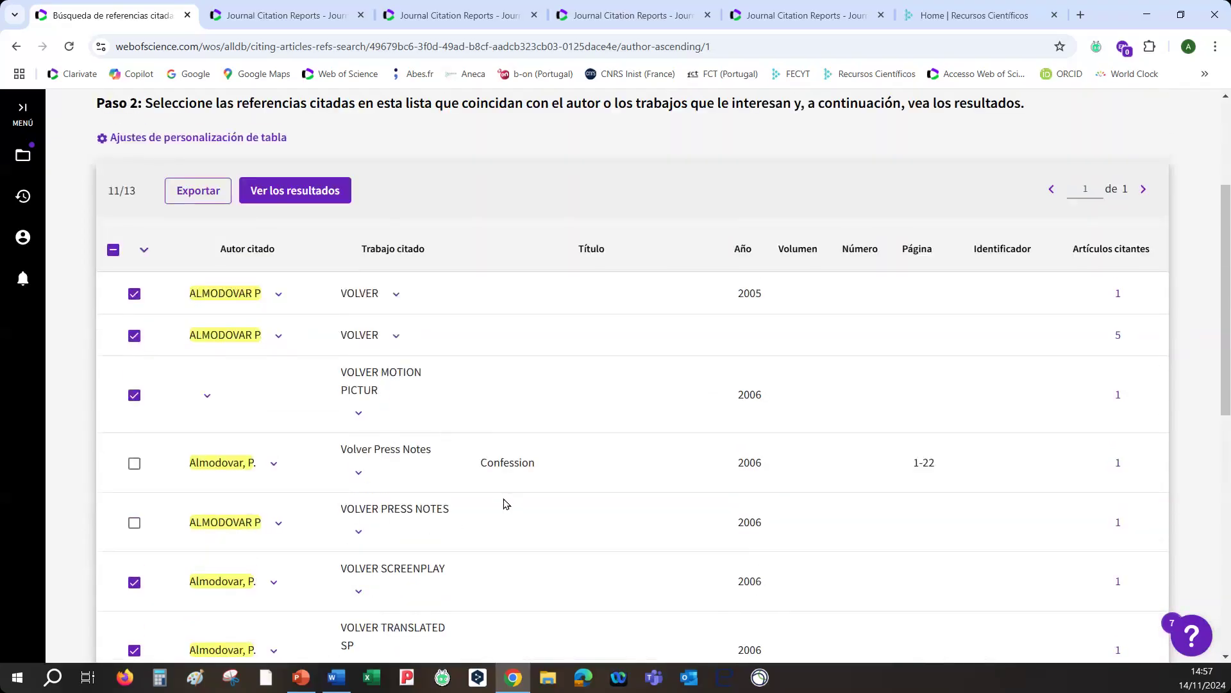
pyautogui.scroll(1, 456, 414)
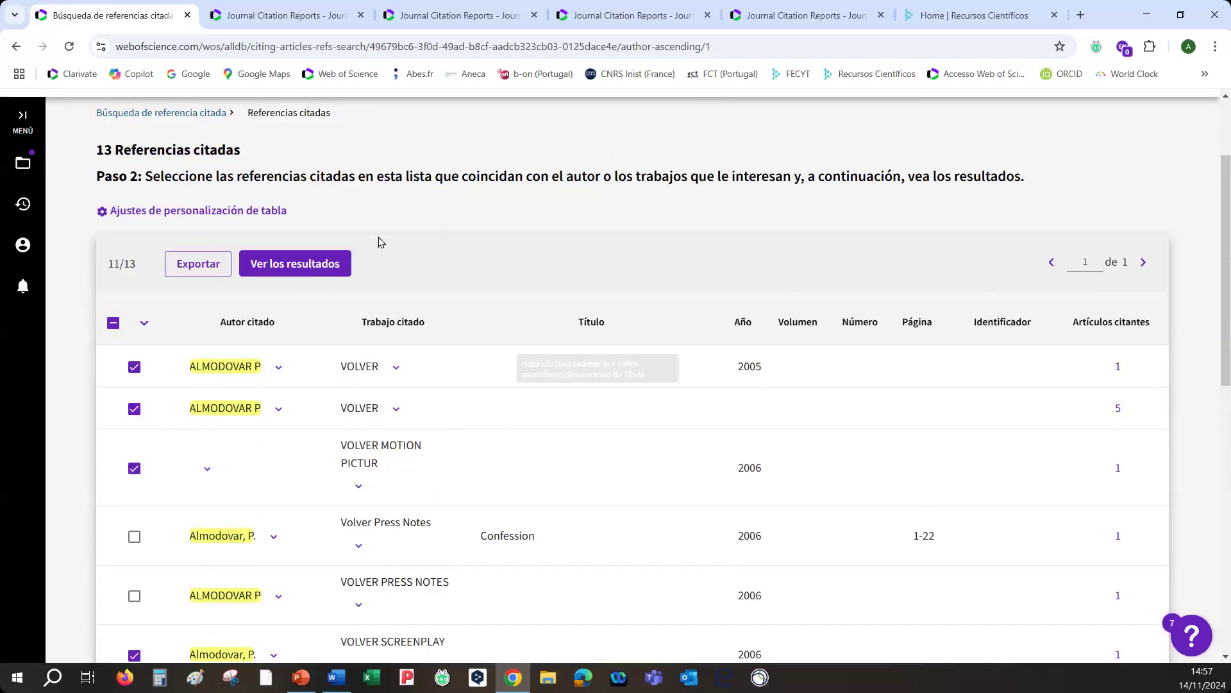
pyautogui.click(321, 267)
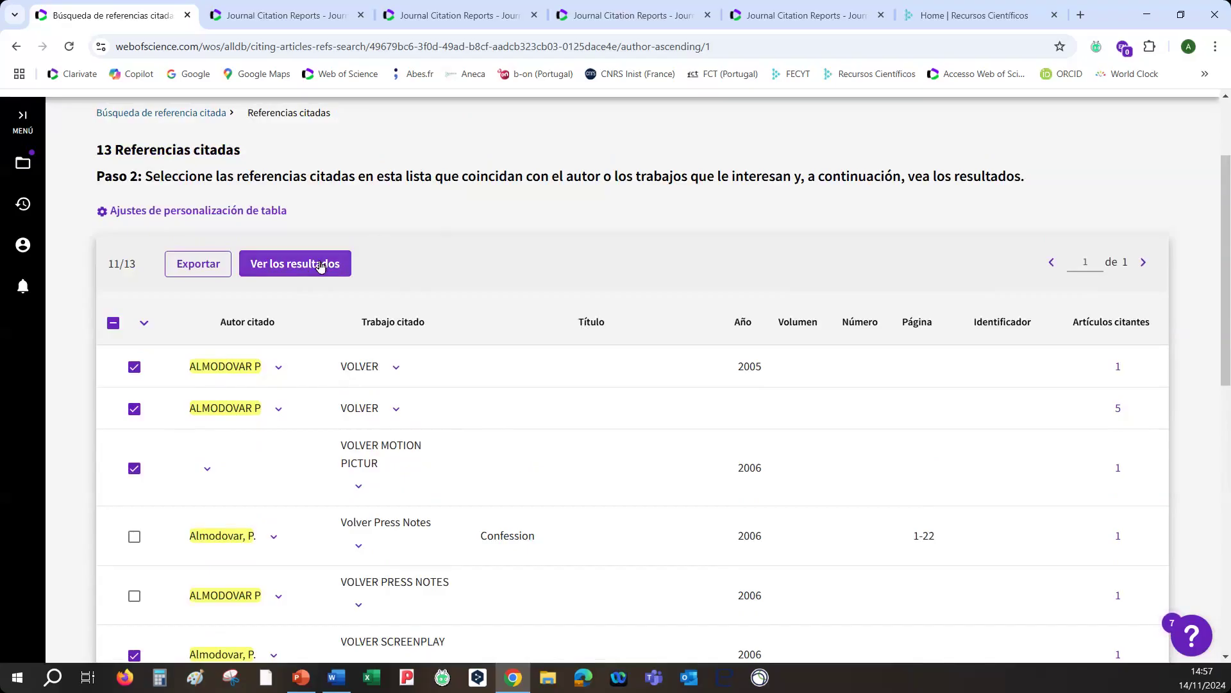
pyautogui.scroll(-2, 349, 252)
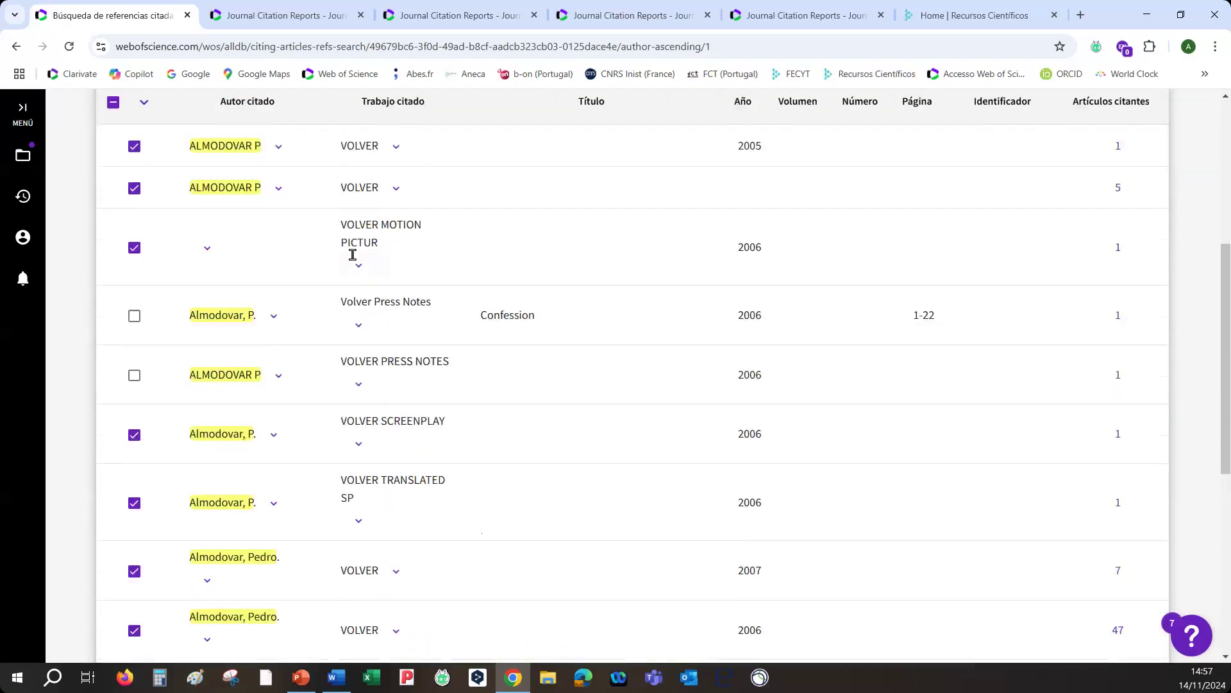
pyautogui.scroll(4, 352, 261)
pyautogui.scroll(1, 352, 261)
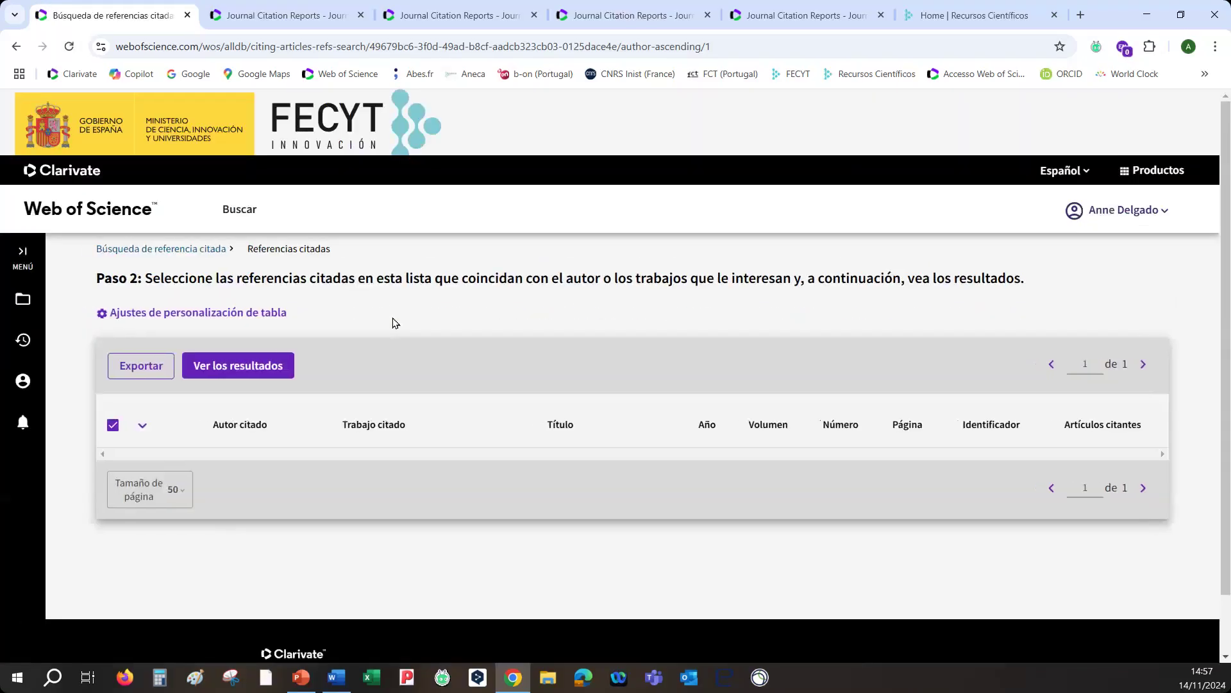
pyautogui.scroll(-1, 317, 324)
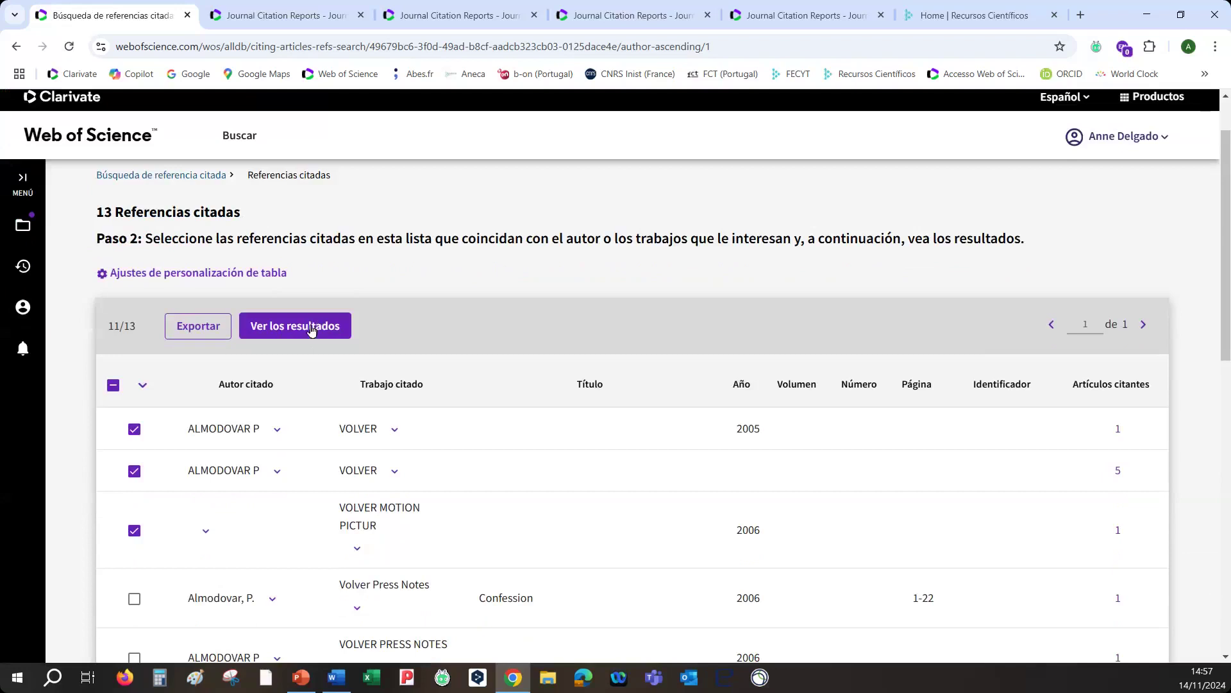
pyautogui.click(312, 329)
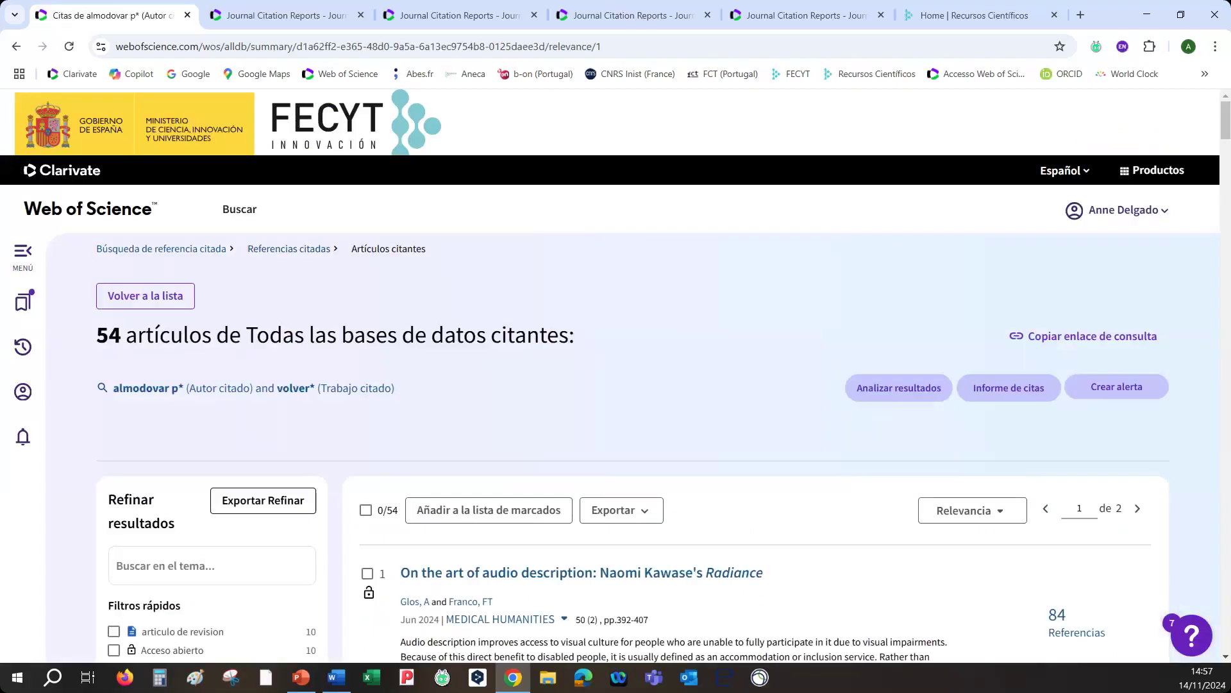
# Step: Browse the citing articles, open the record "Rendering multilingualism through audio subtitles" and examine its cited references for Volver
pyautogui.scroll(-5, 647, 320)
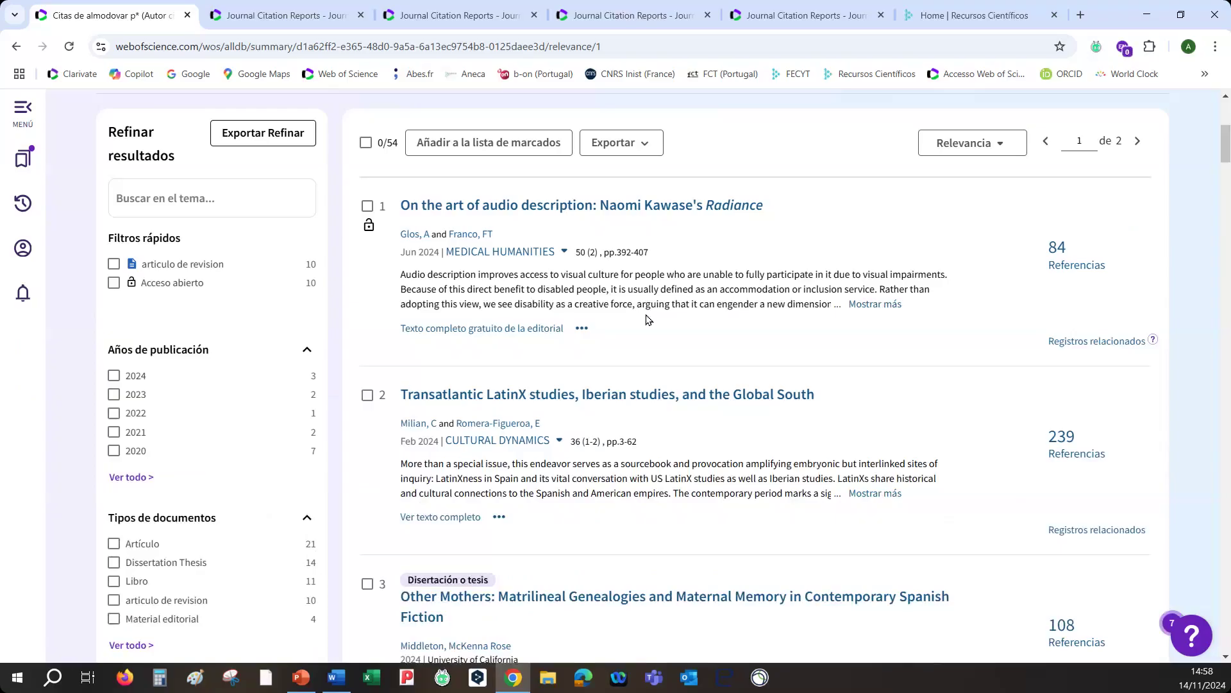
pyautogui.scroll(-2, 646, 320)
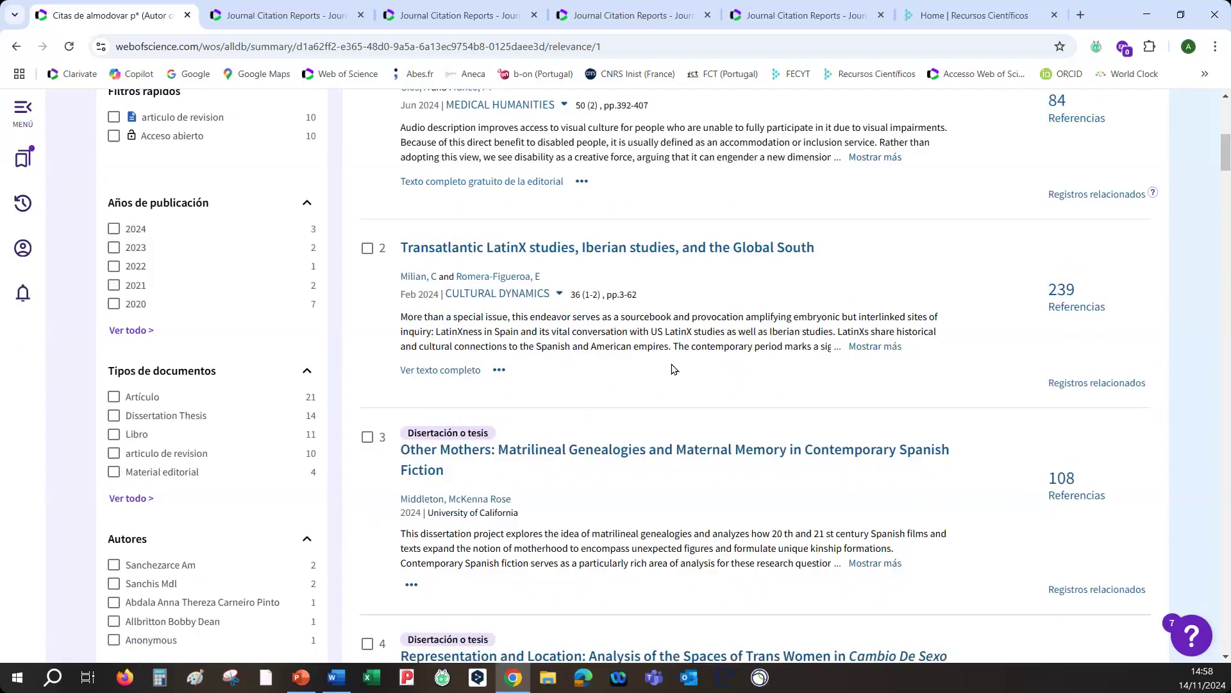
pyautogui.scroll(-8, 616, 424)
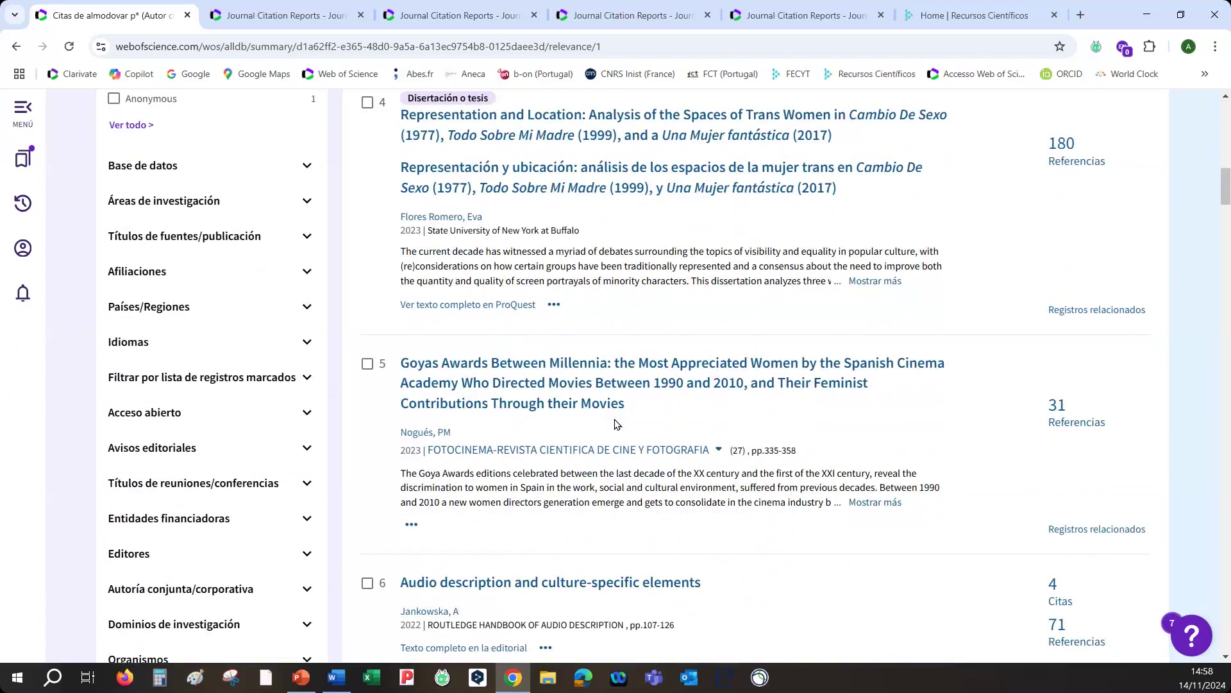
pyautogui.scroll(-10, 616, 425)
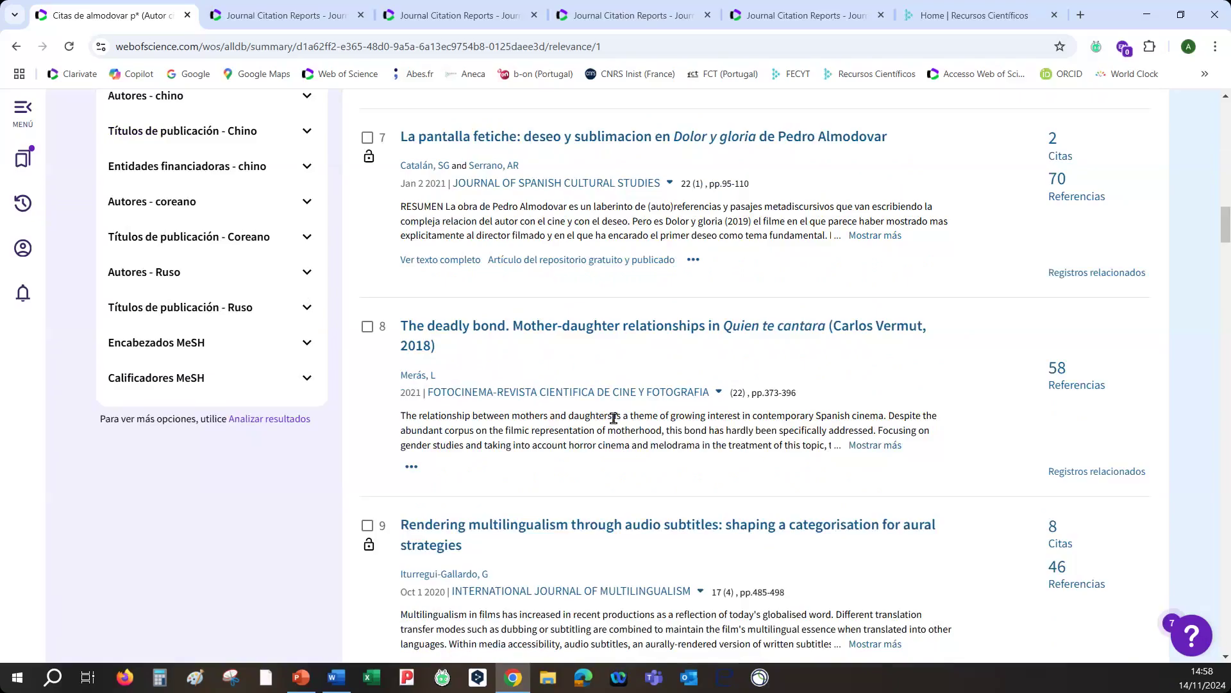
pyautogui.scroll(-1, 614, 417)
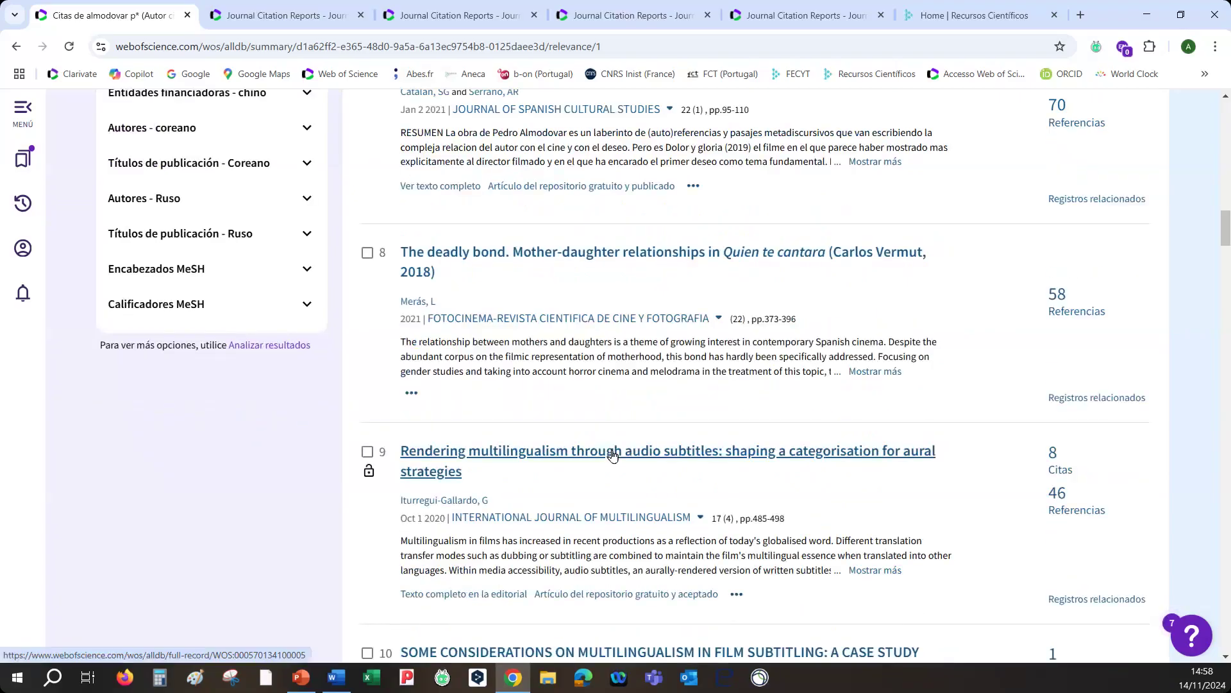
pyautogui.click(612, 455)
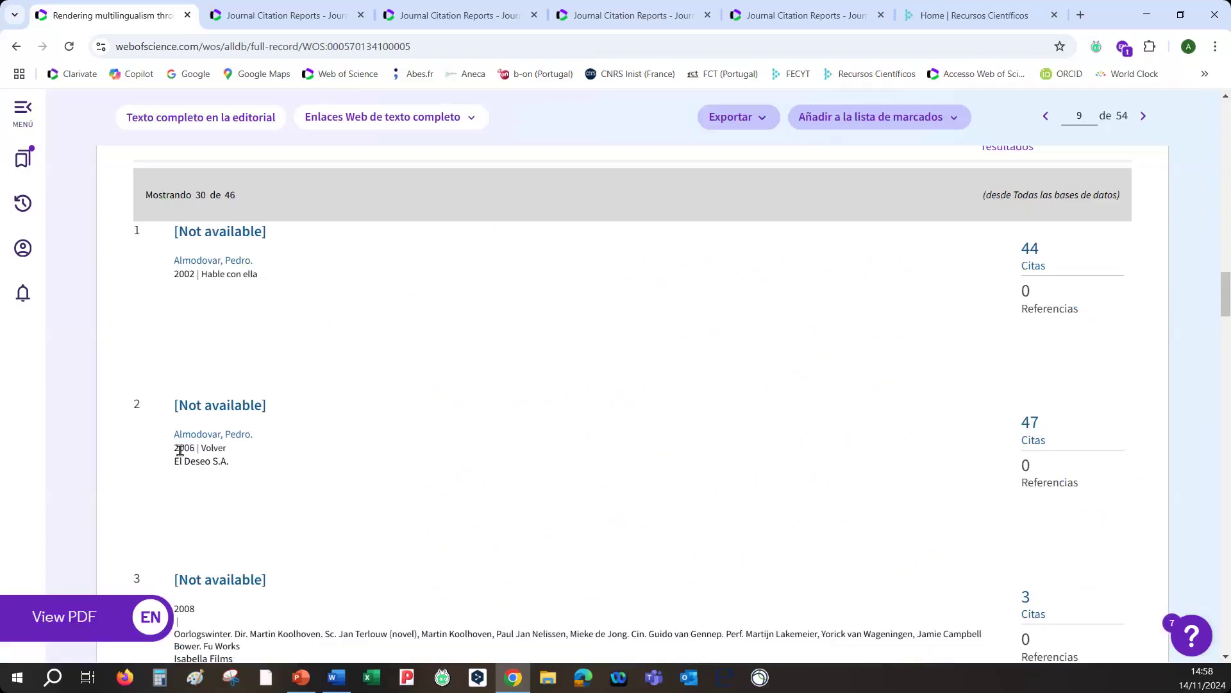
pyautogui.scroll(-3, 305, 429)
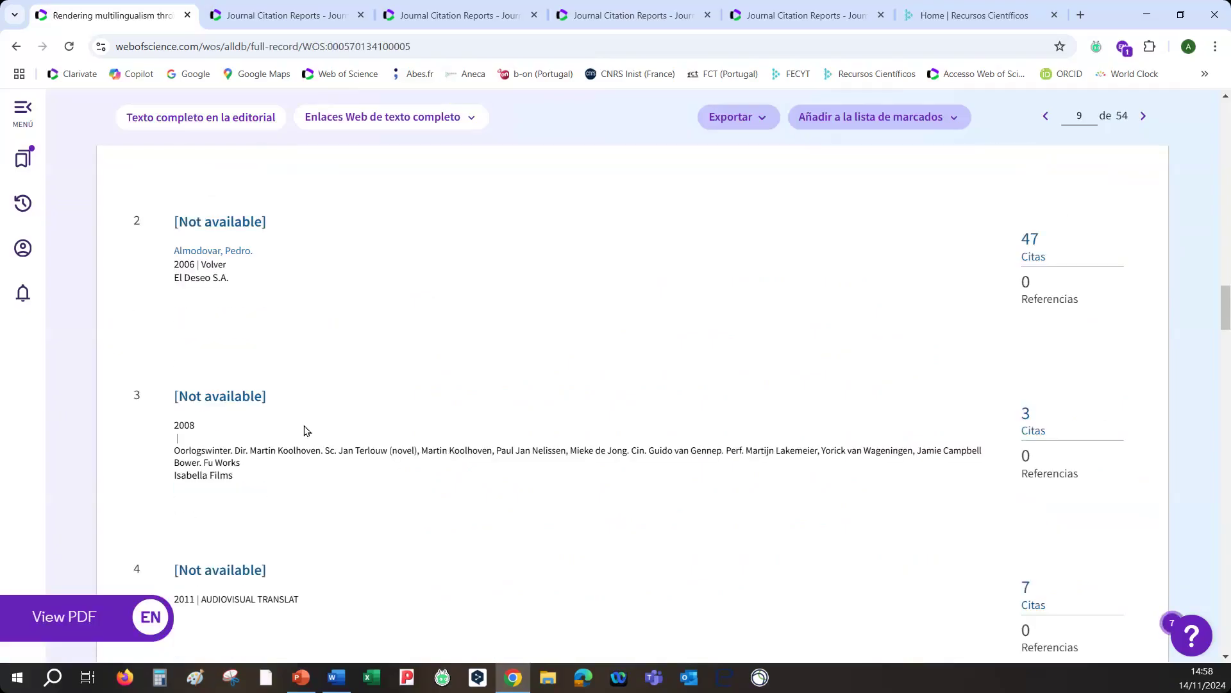
# Step: Examine the record's other cited references, its source details and abstract, and return to the list of citing articles
pyautogui.scroll(-15, 305, 430)
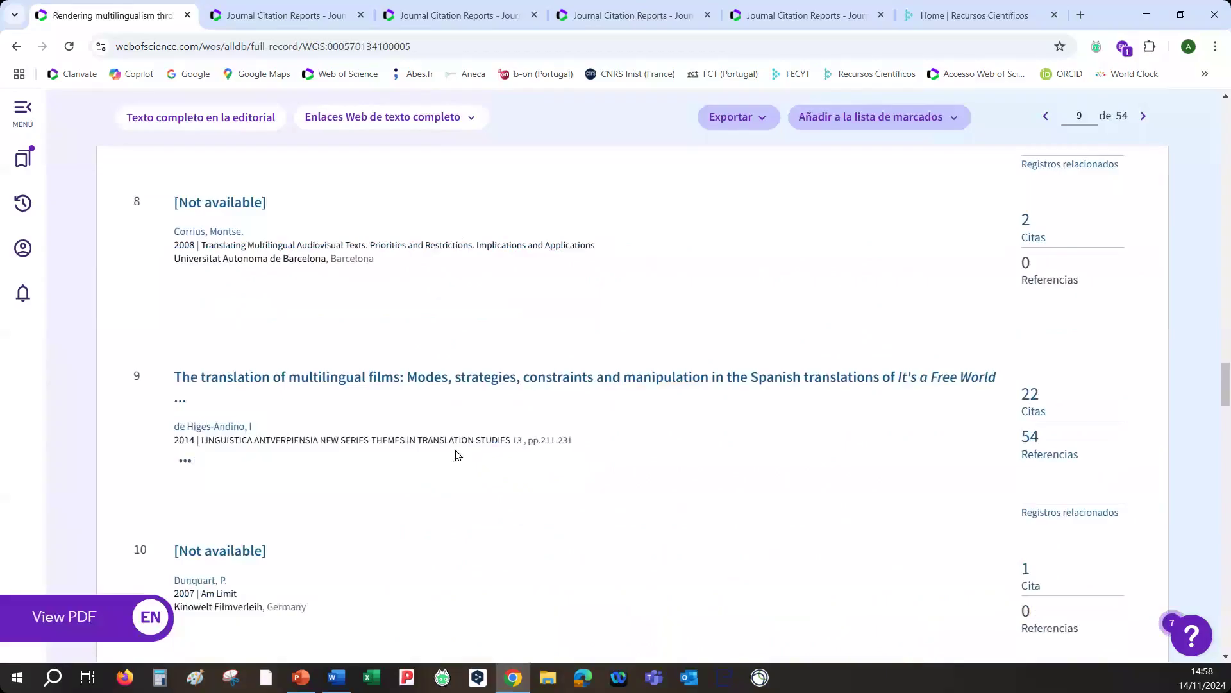
pyautogui.scroll(-8, 456, 453)
pyautogui.scroll(3, 443, 449)
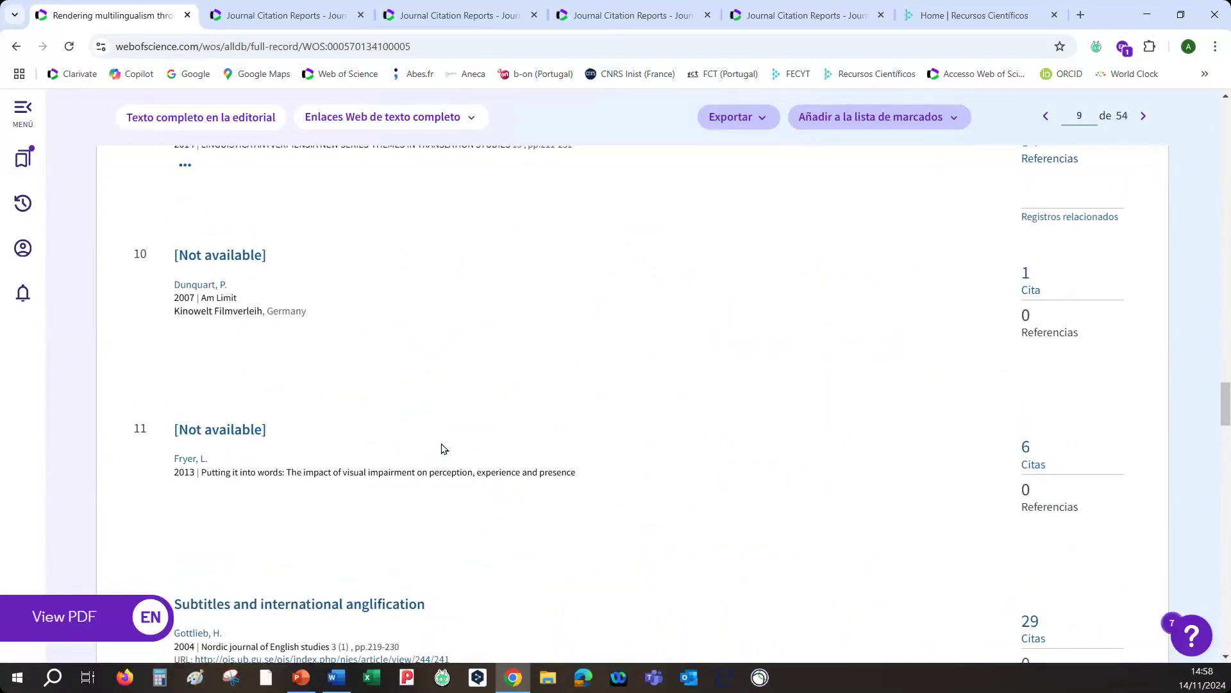
pyautogui.scroll(20, 442, 449)
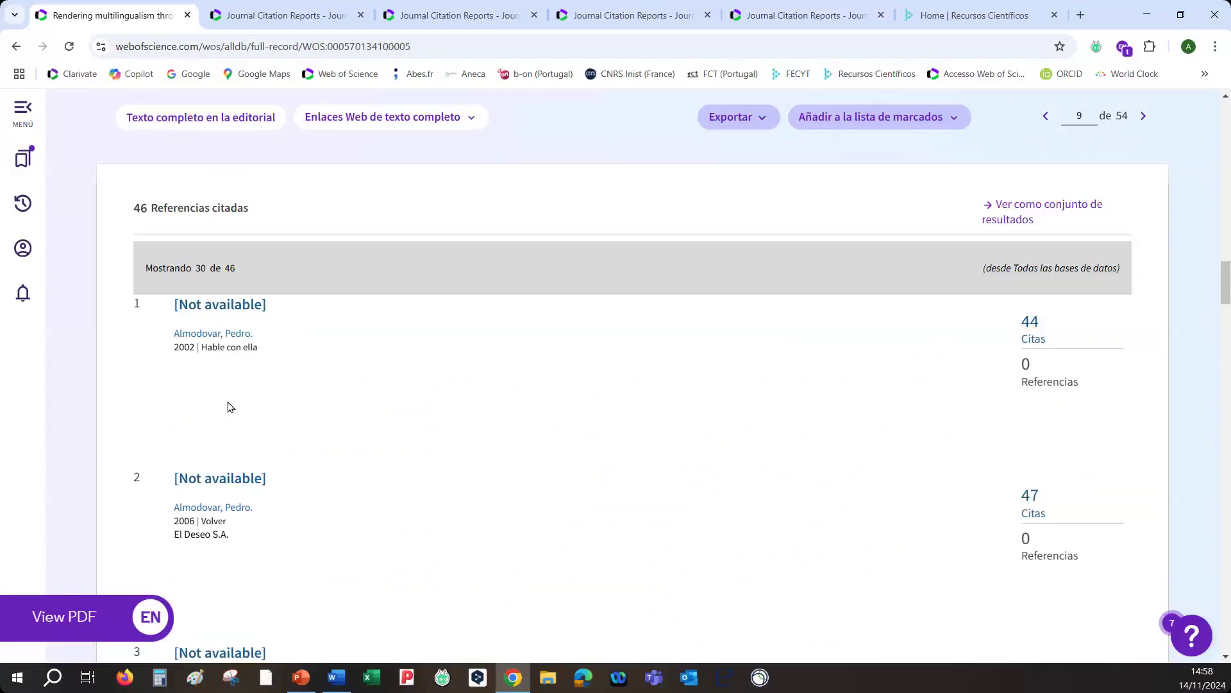
pyautogui.scroll(3, 230, 406)
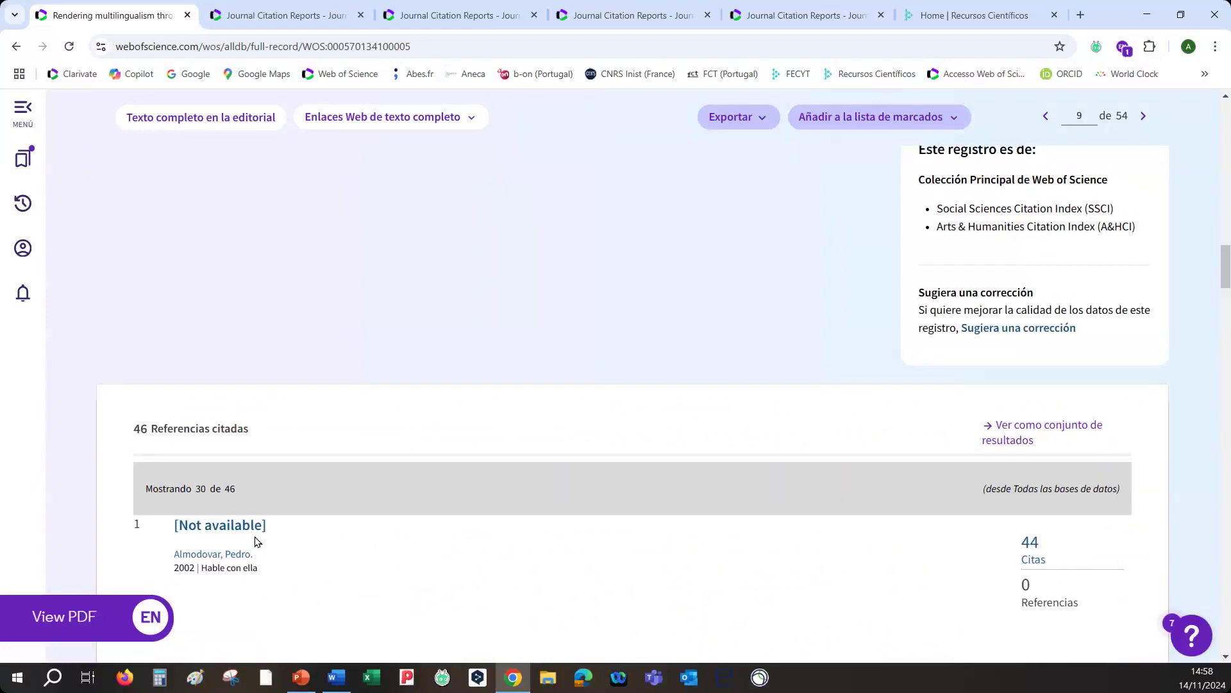
pyautogui.scroll(10, 400, 113)
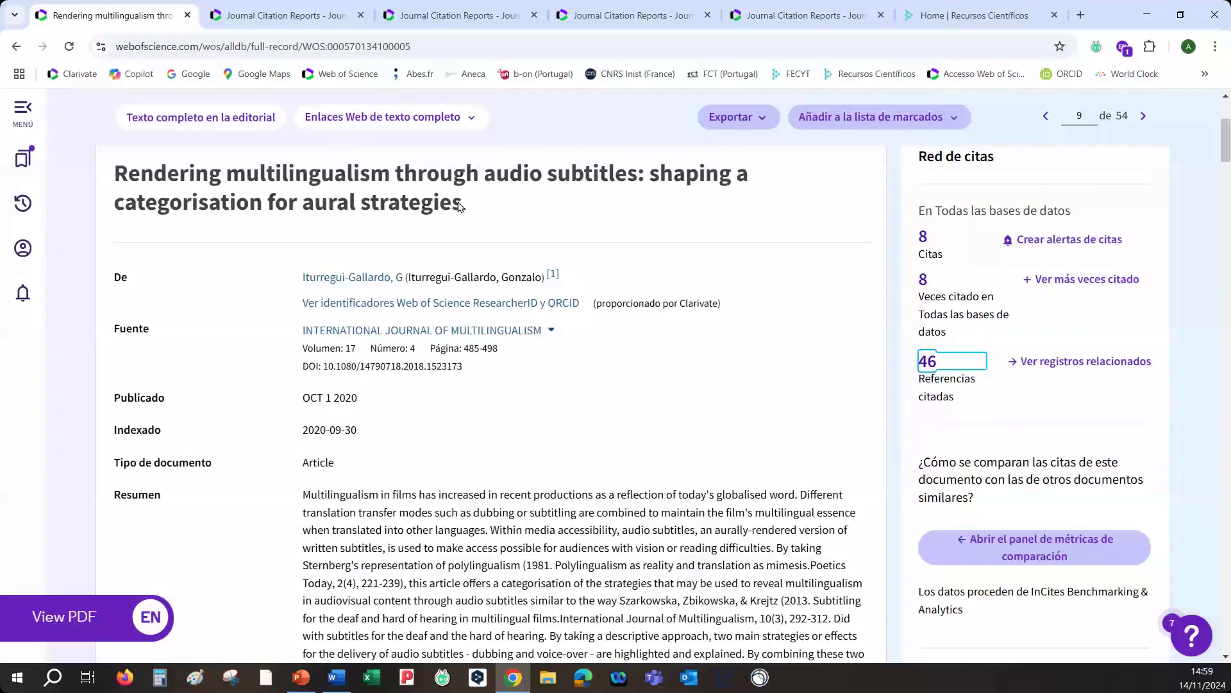
pyautogui.scroll(-3, 574, 435)
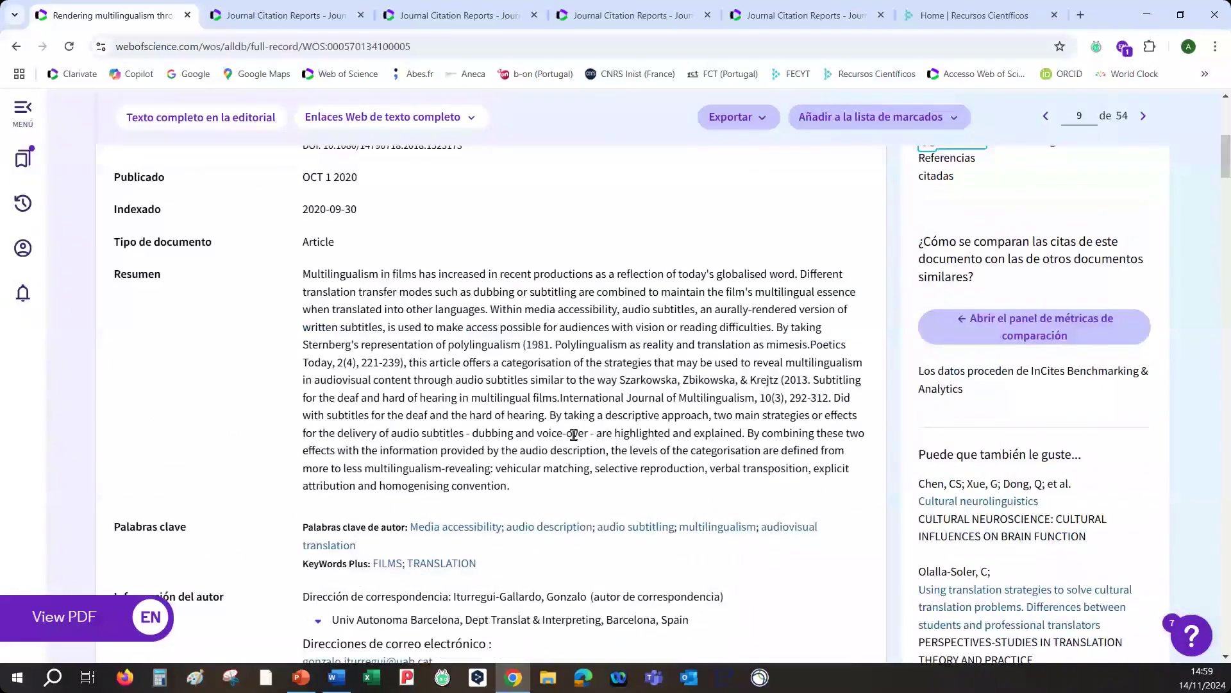
pyautogui.scroll(6, 213, 276)
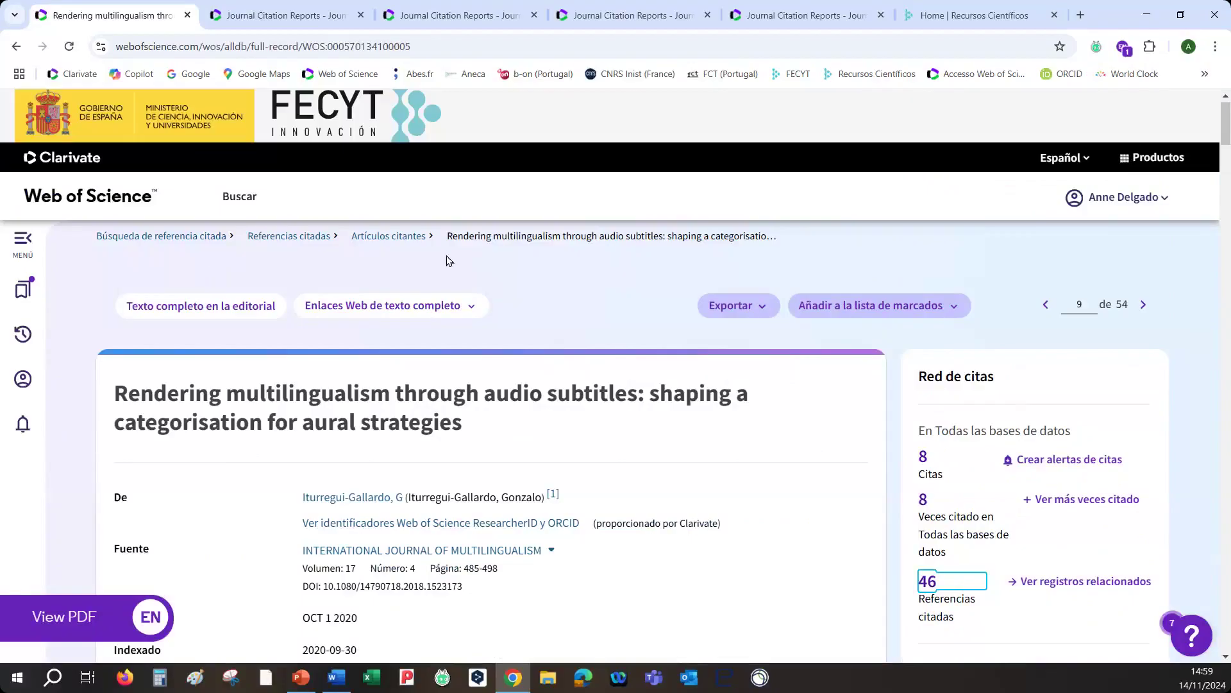
pyautogui.click(398, 242)
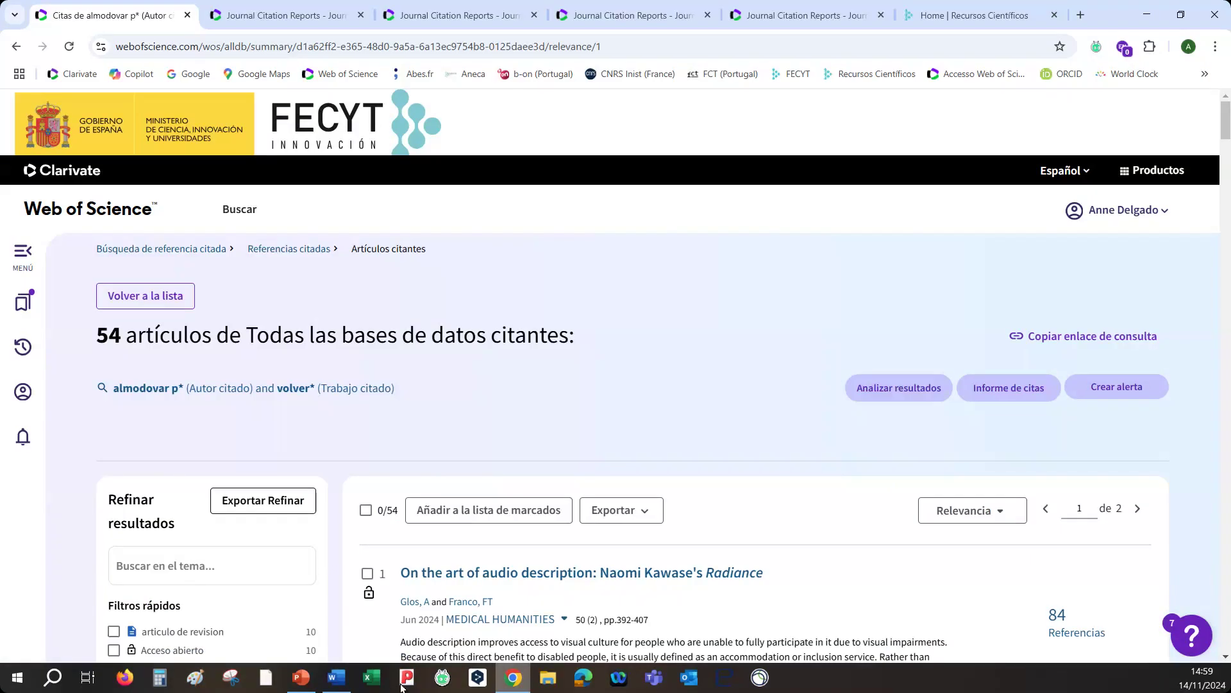
# Step: Switch to the PowerPoint presentation, start the slide show at the cited reference alert slide 48 and advance to the "Recursos disponibles" agenda slide
pyautogui.moveTo(297, 684)
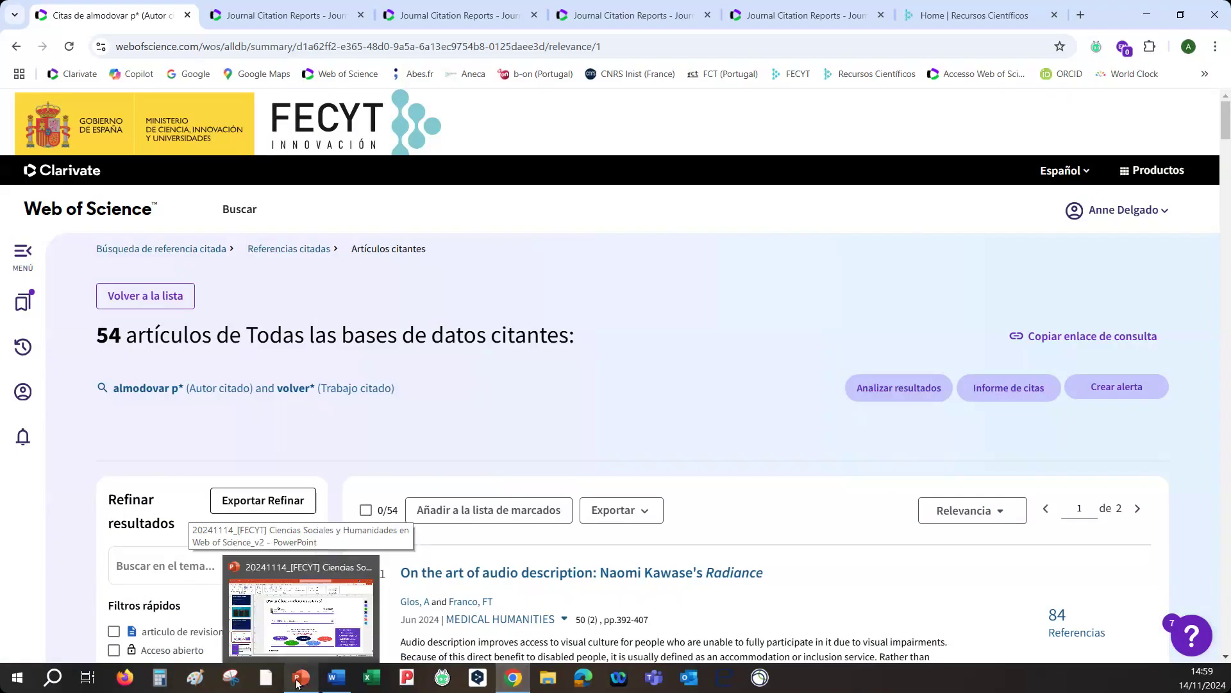
pyautogui.click(297, 684)
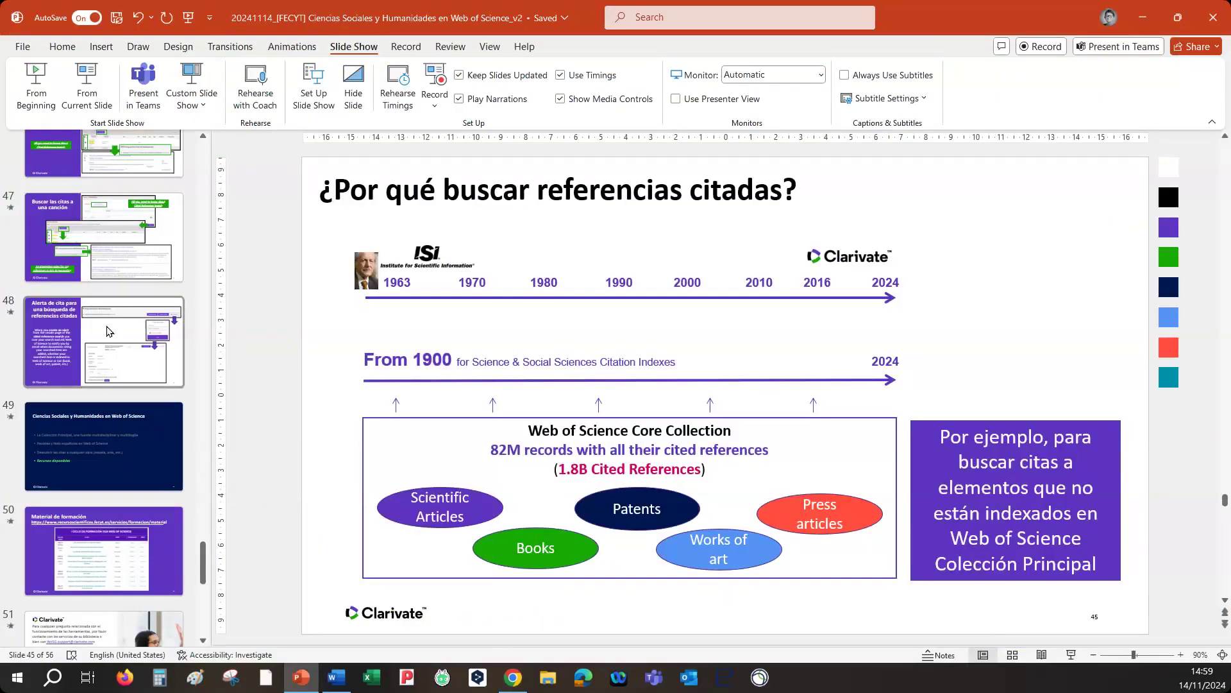
pyautogui.click(107, 335)
pyautogui.hotkey('shift', 'F5')
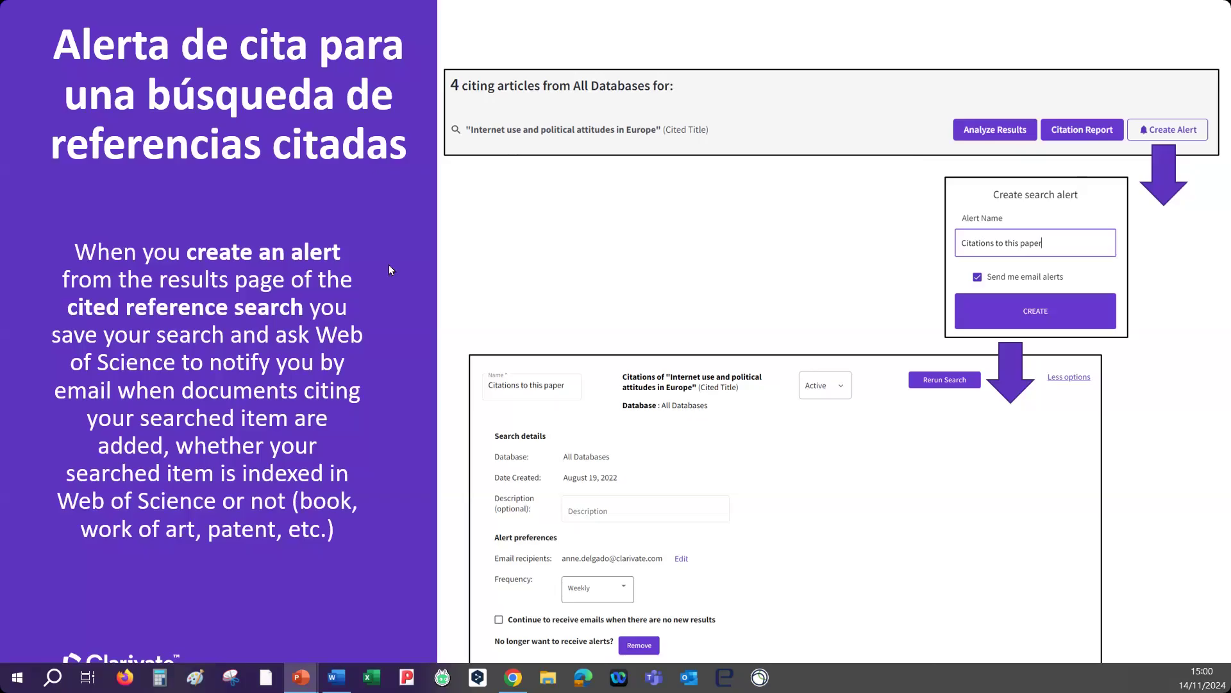
pyautogui.click(383, 353)
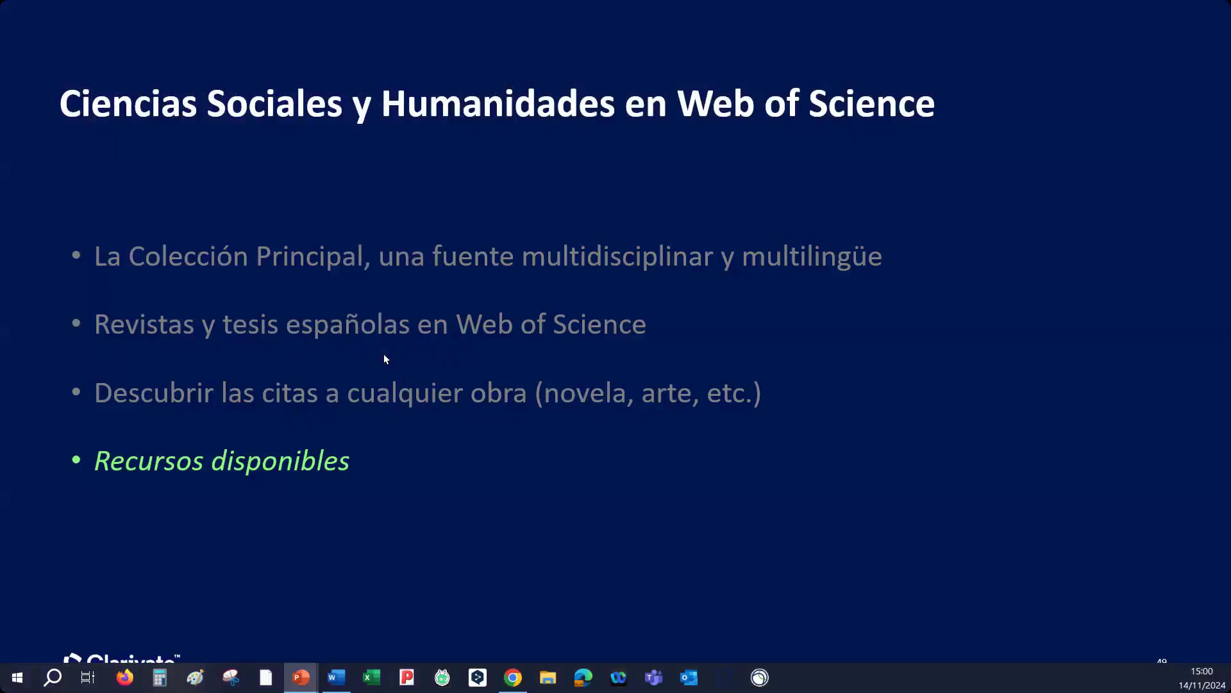